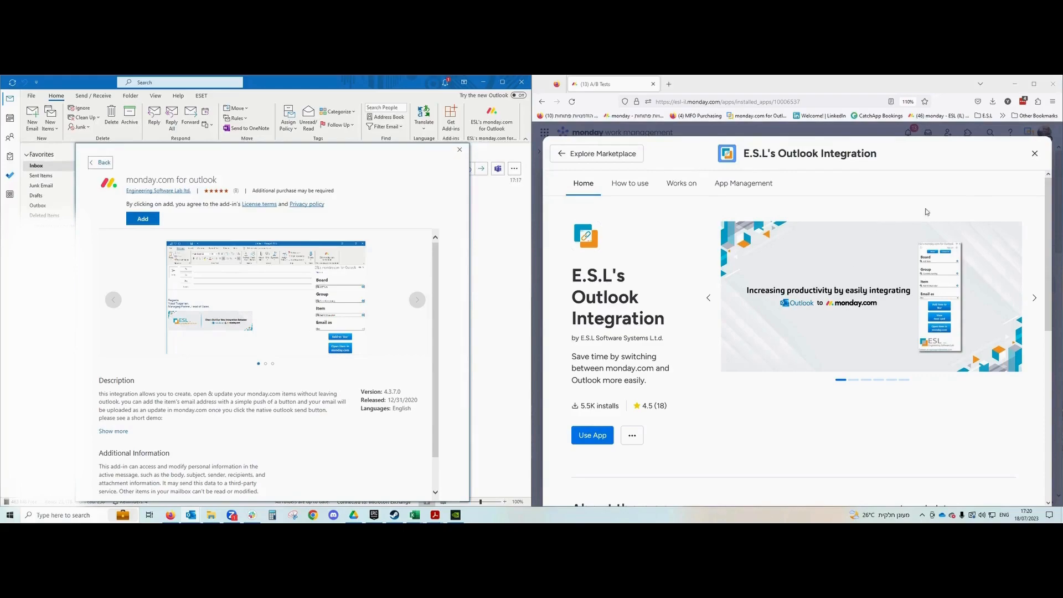
Close the app modal, search the Apps marketplace for 'outlook', and open E.S.L's Outlook Integration.
left_click(1035, 153)
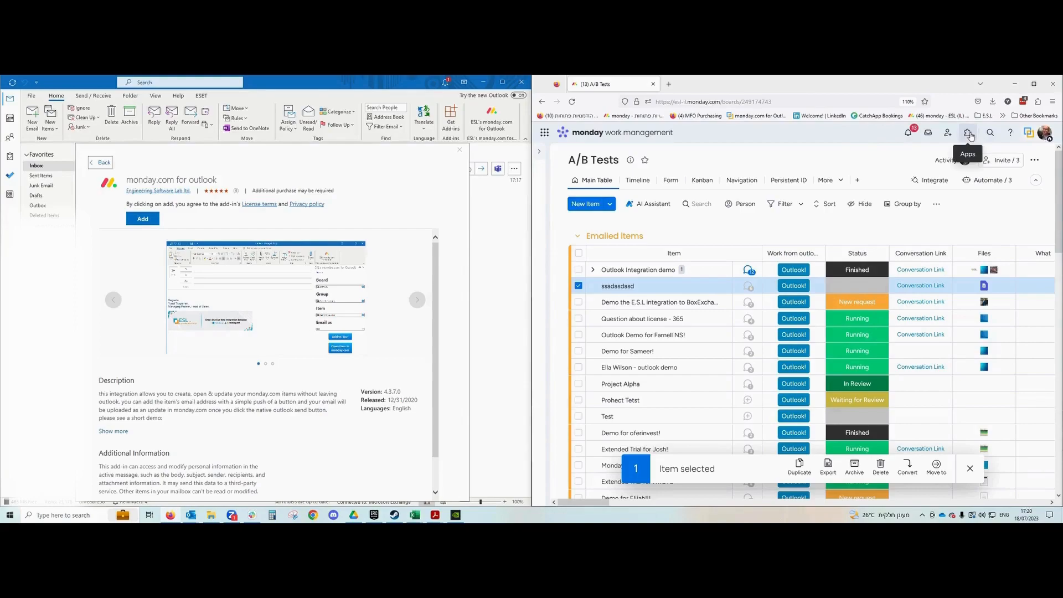
mouse_move(555, 448)
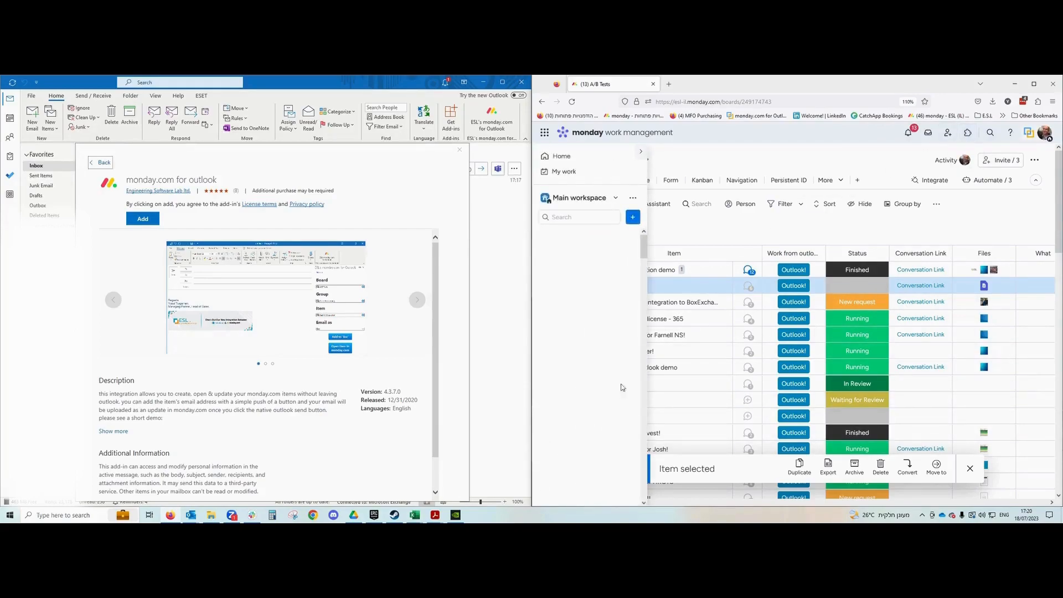
left_click(963, 136)
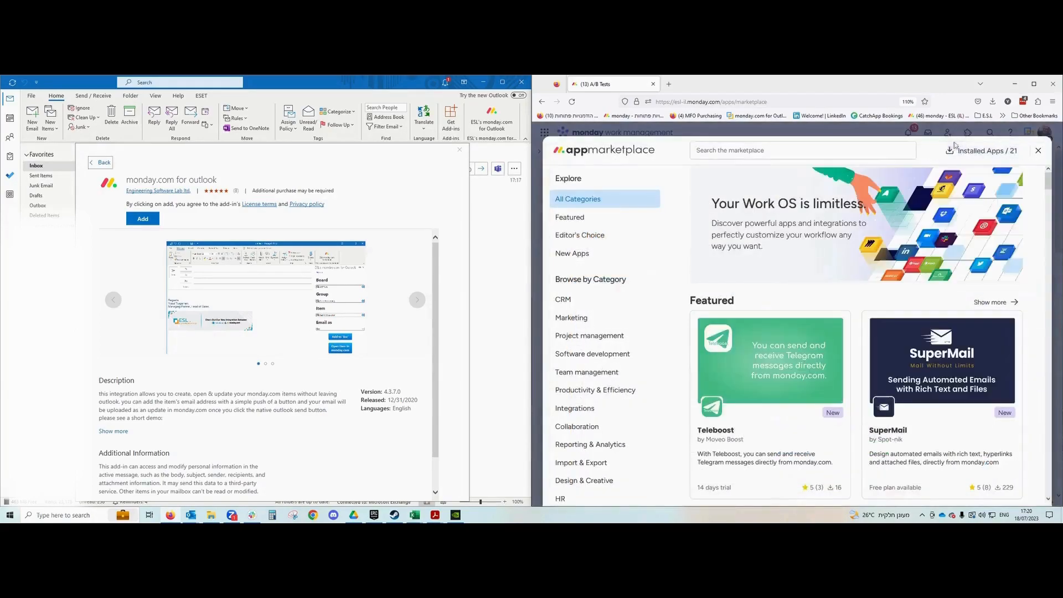
left_click(839, 155)
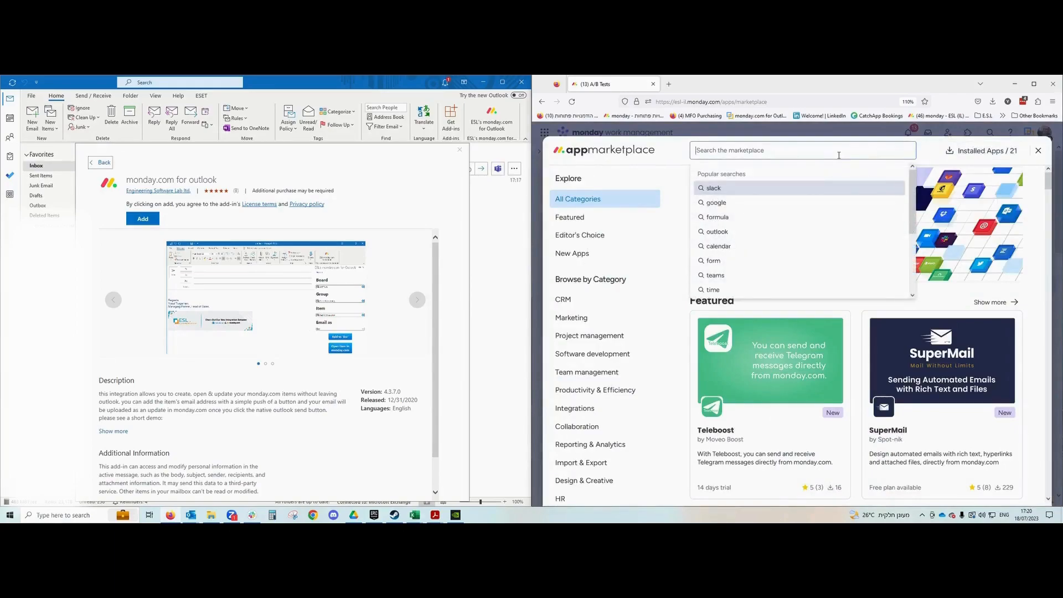
type("outlook")
key("Return")
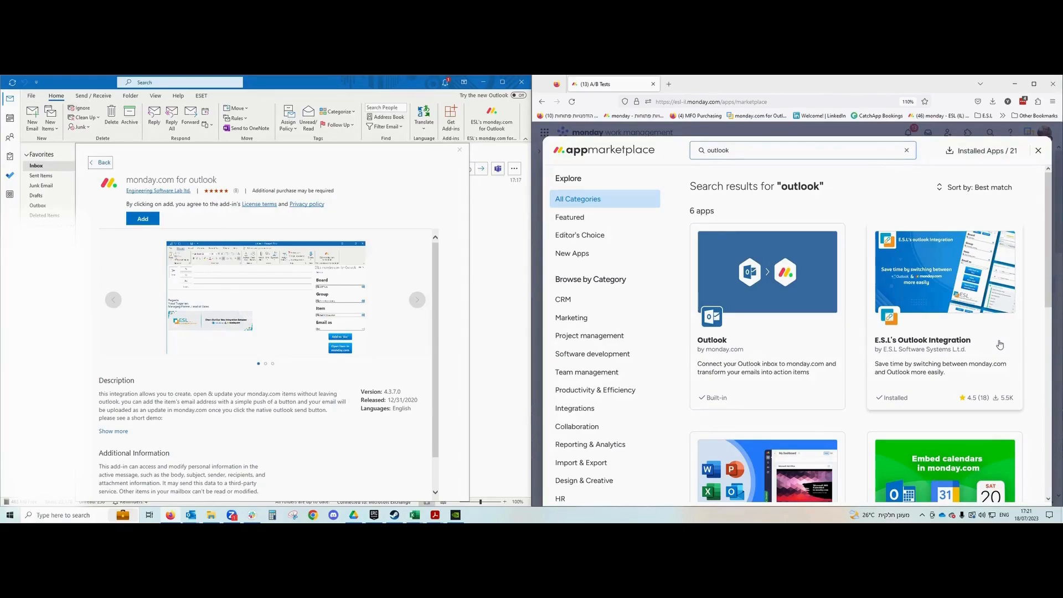
left_click(972, 329)
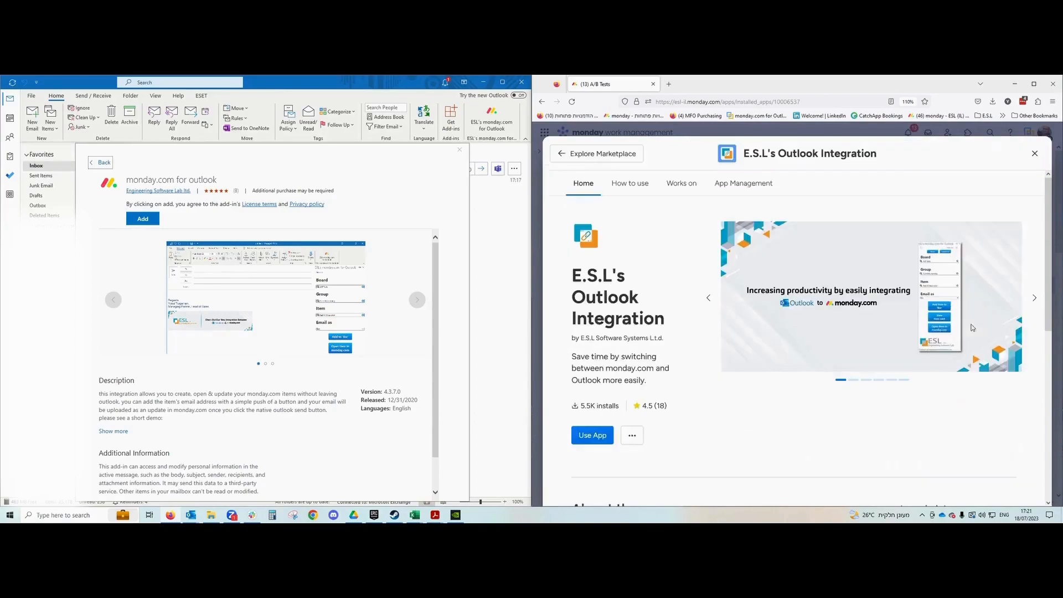
Add E.S.L's Outlook Integration to the A/B Tests board in Main workspace, then return to Outlook.
left_click(589, 438)
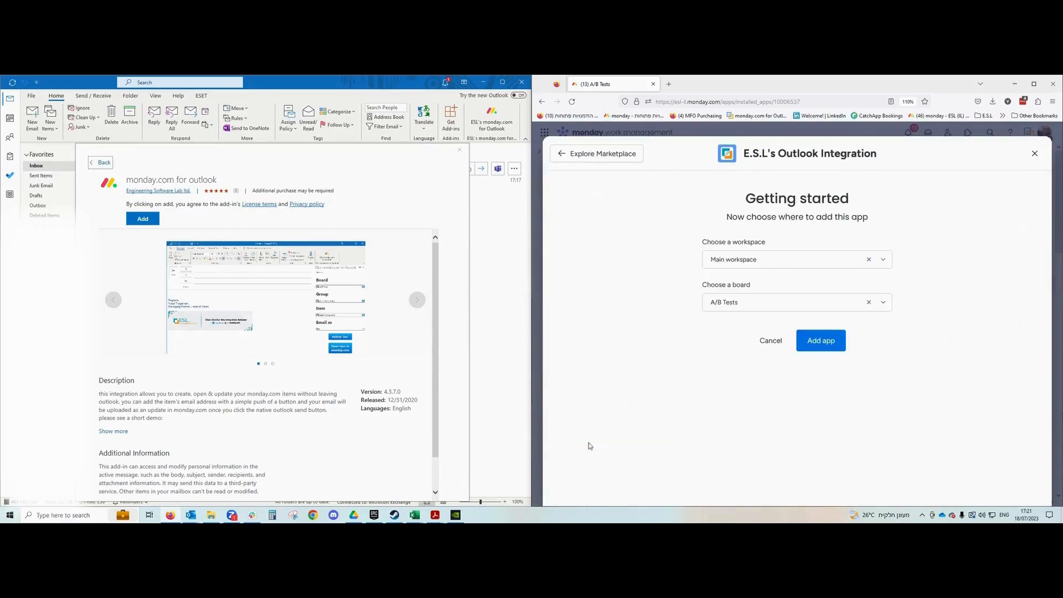
left_click(821, 341)
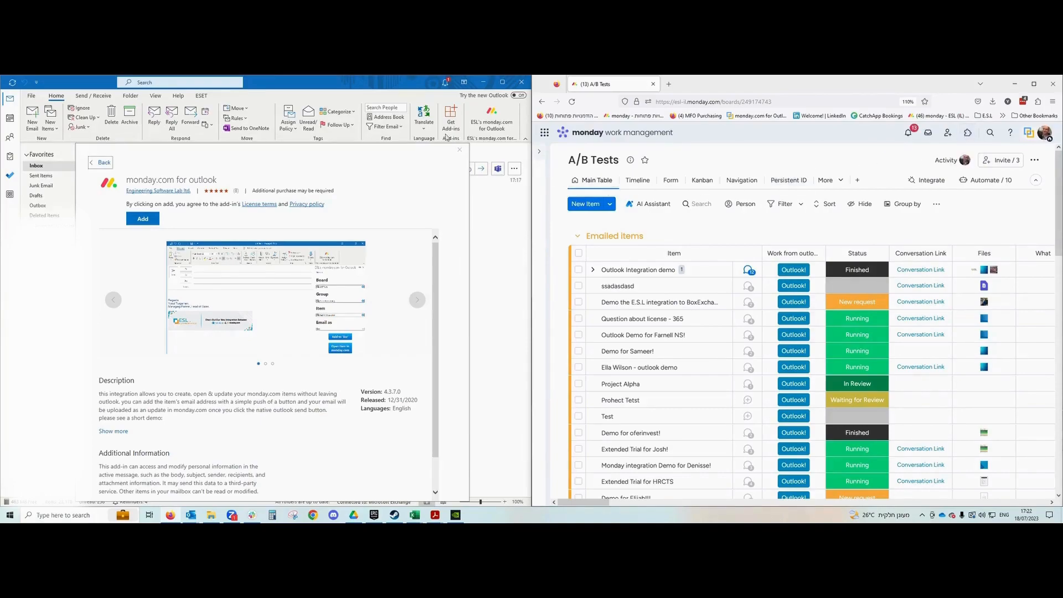
left_click(350, 89)
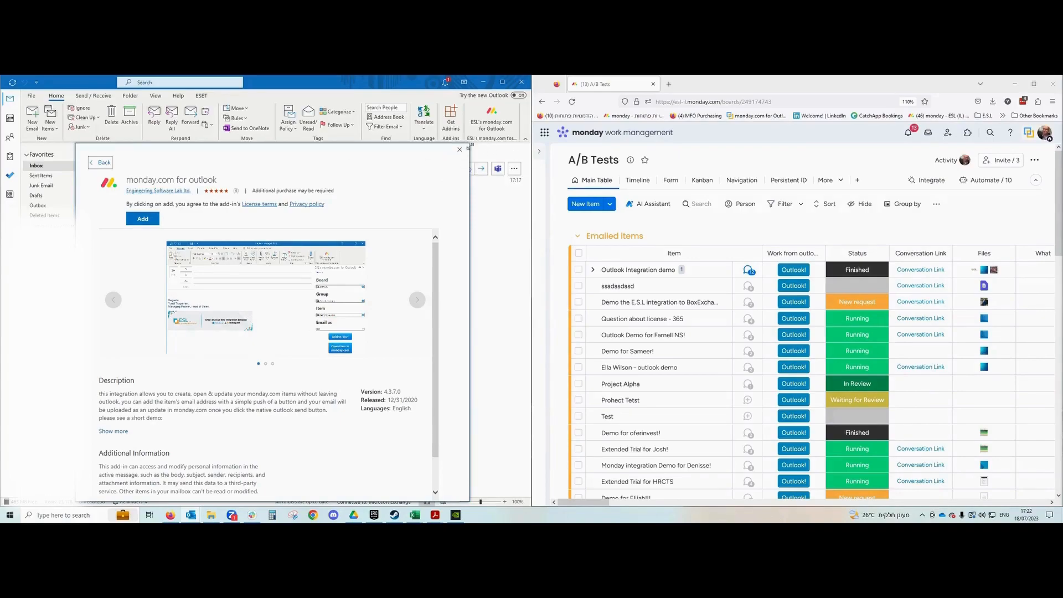
Close the monday.com add-in details, browse the Send / Receive and View ribbons, and launch Get Add-ins.
left_click(460, 150)
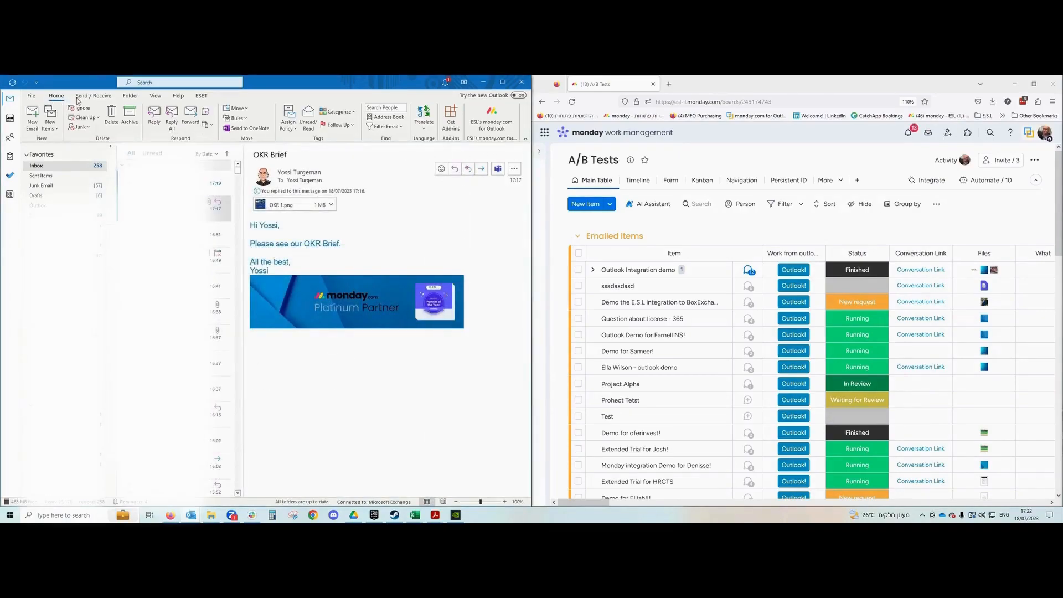
left_click(97, 96)
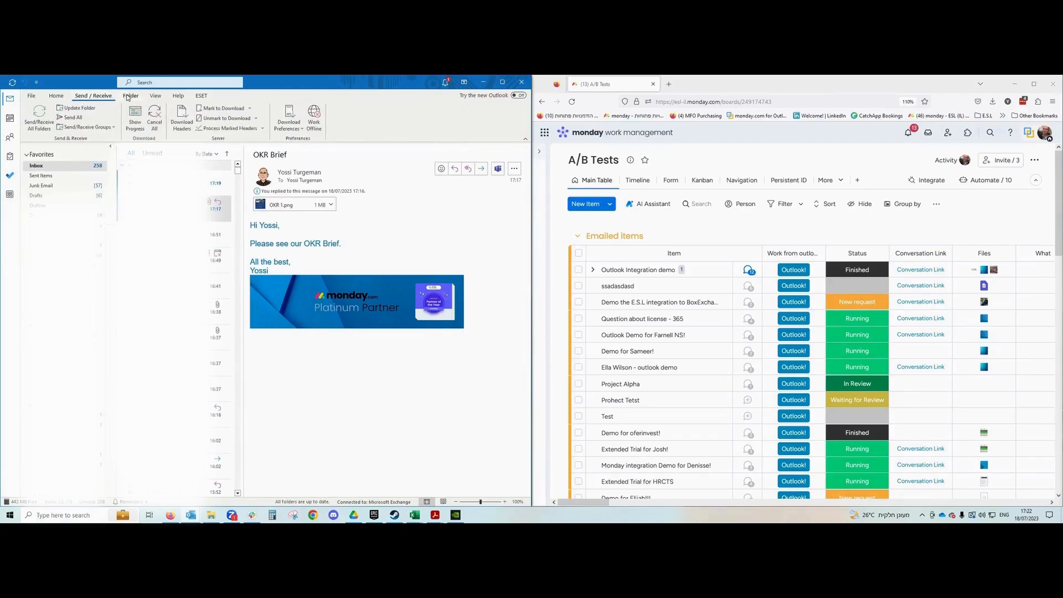
left_click(156, 95)
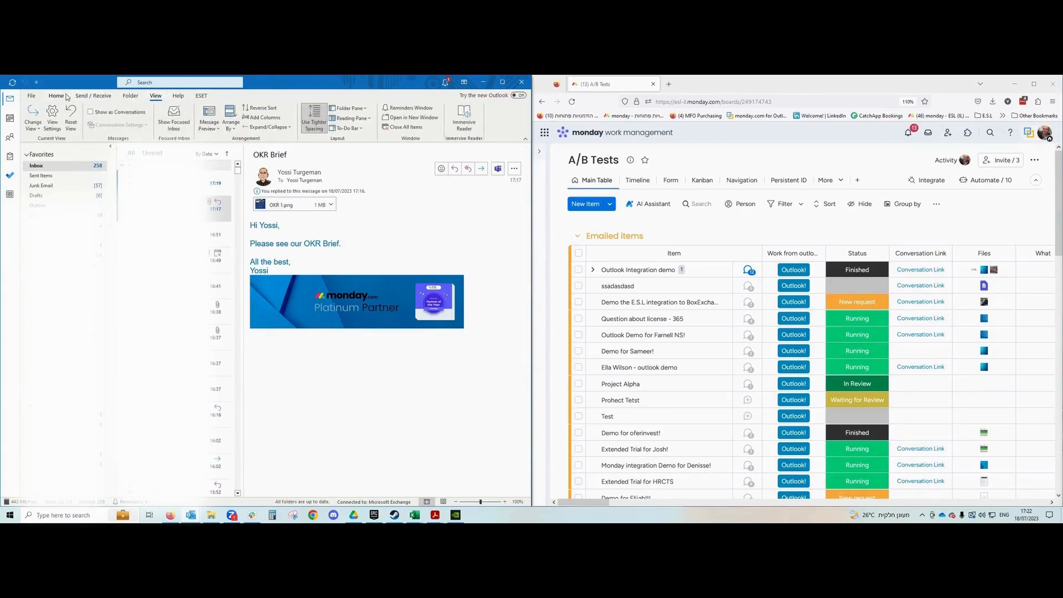
left_click(65, 96)
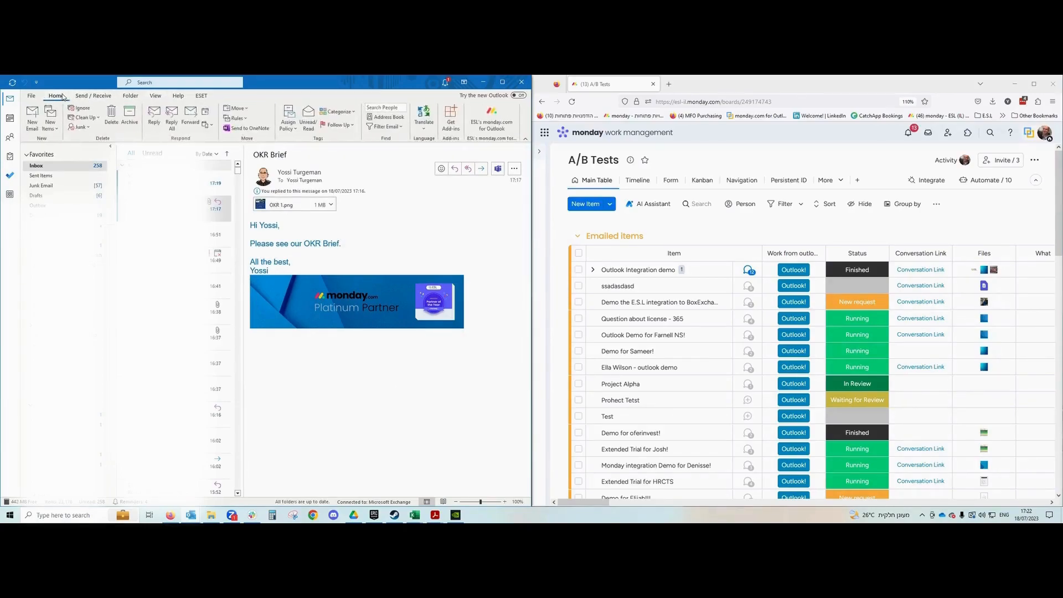
left_click(453, 121)
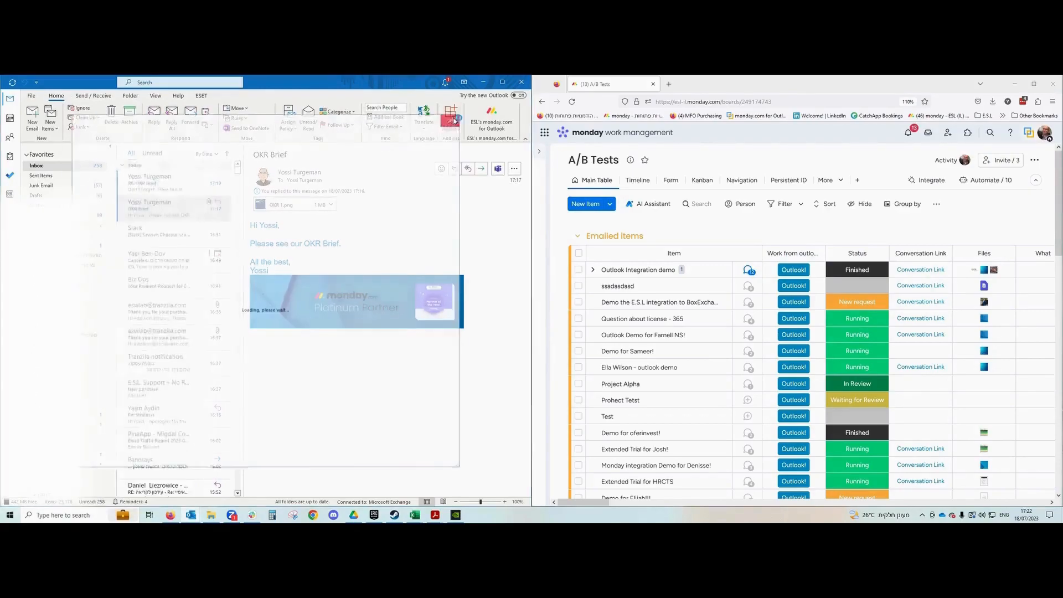
Find 'monday' in the add-ins store, install monday.com for outlook, and close the store.
left_click(361, 154)
type("monday")
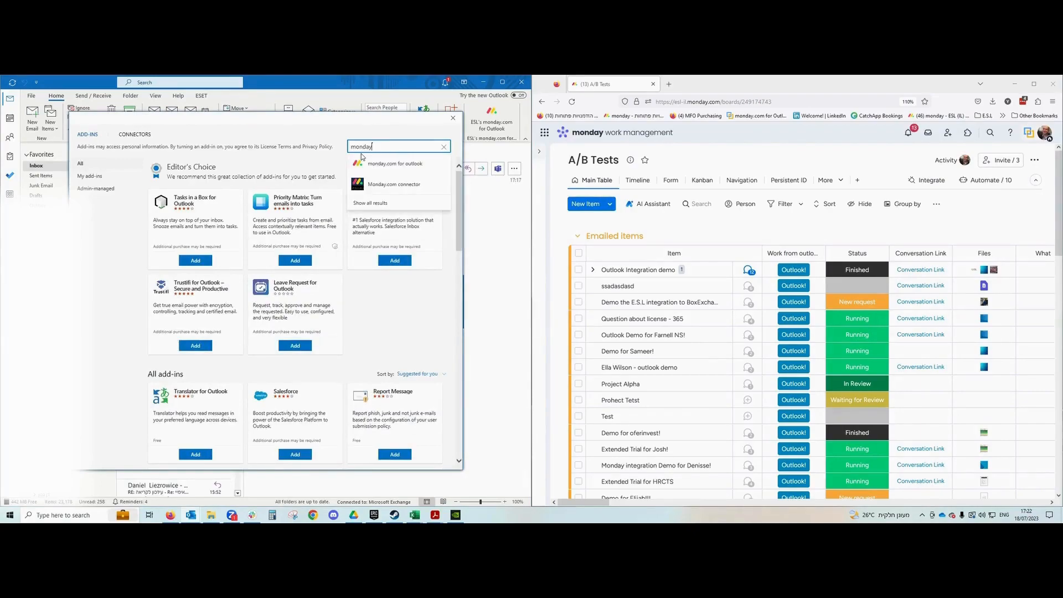
left_click(399, 164)
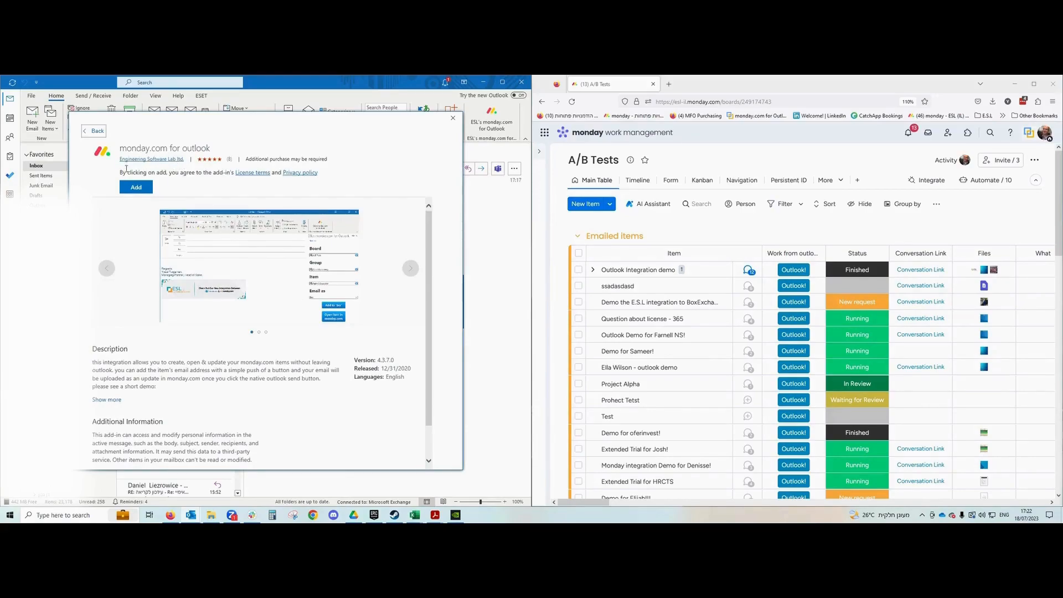
left_click(144, 189)
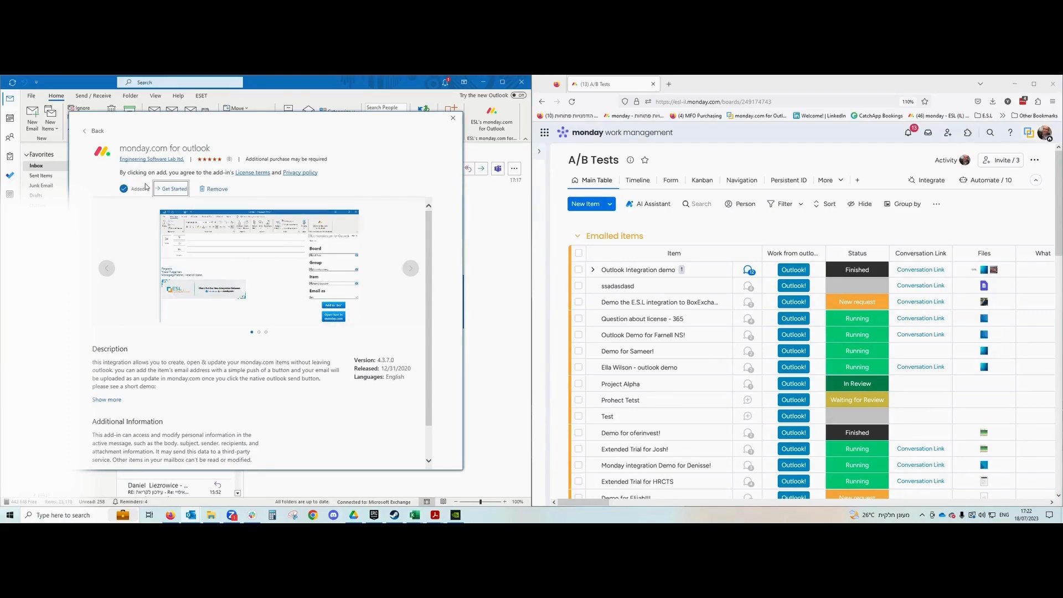
left_click(453, 118)
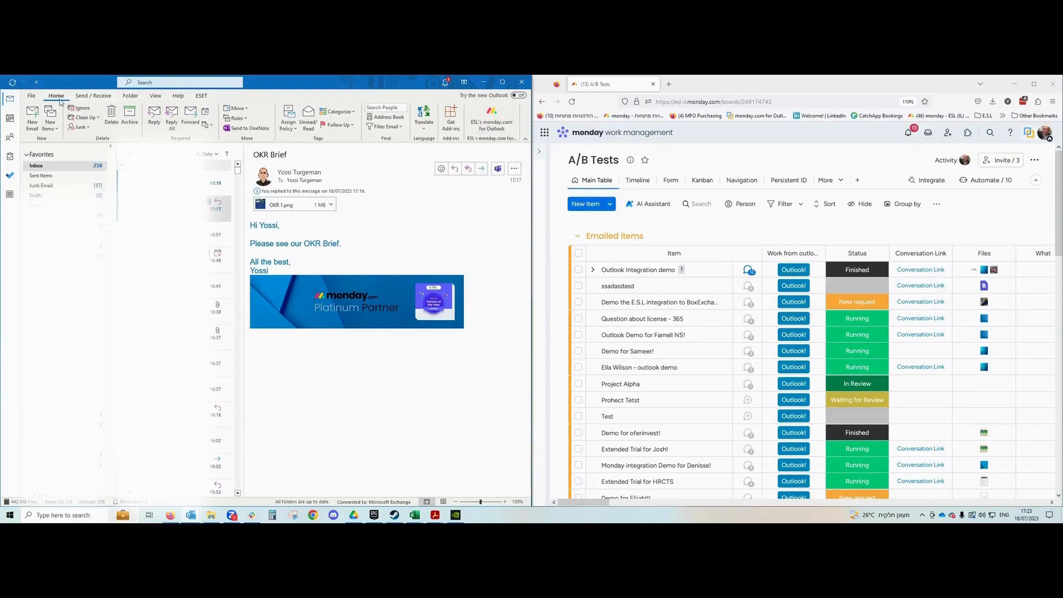
Open the ESL's monday.com for Outlook pane from the Home ribbon beside the OKR Brief email.
left_click(492, 116)
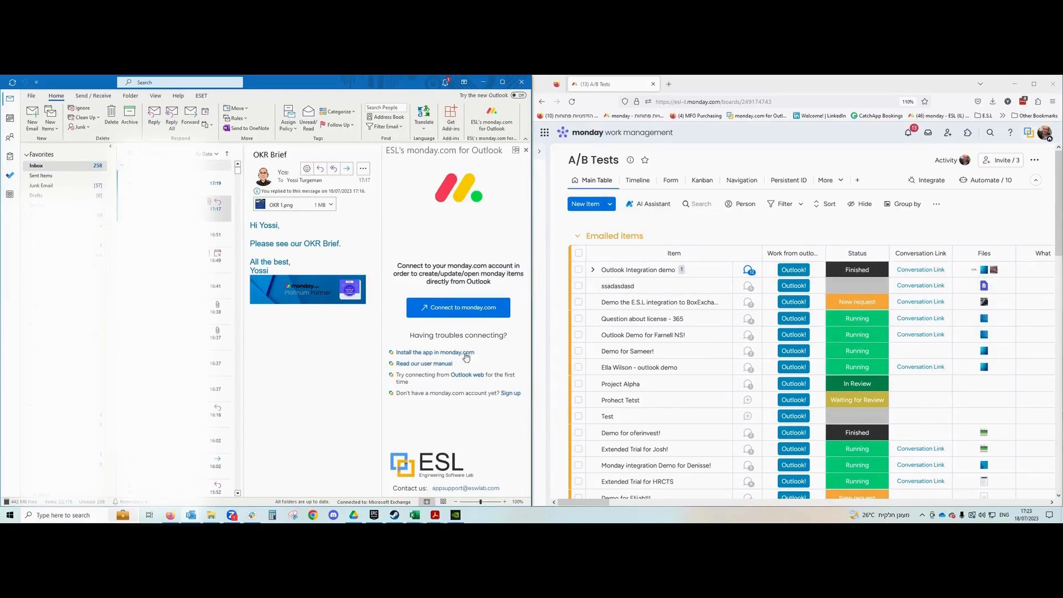
Read through the add-in's Installation & User Guide, then return to the A/B Tests board tab.
left_click(437, 364)
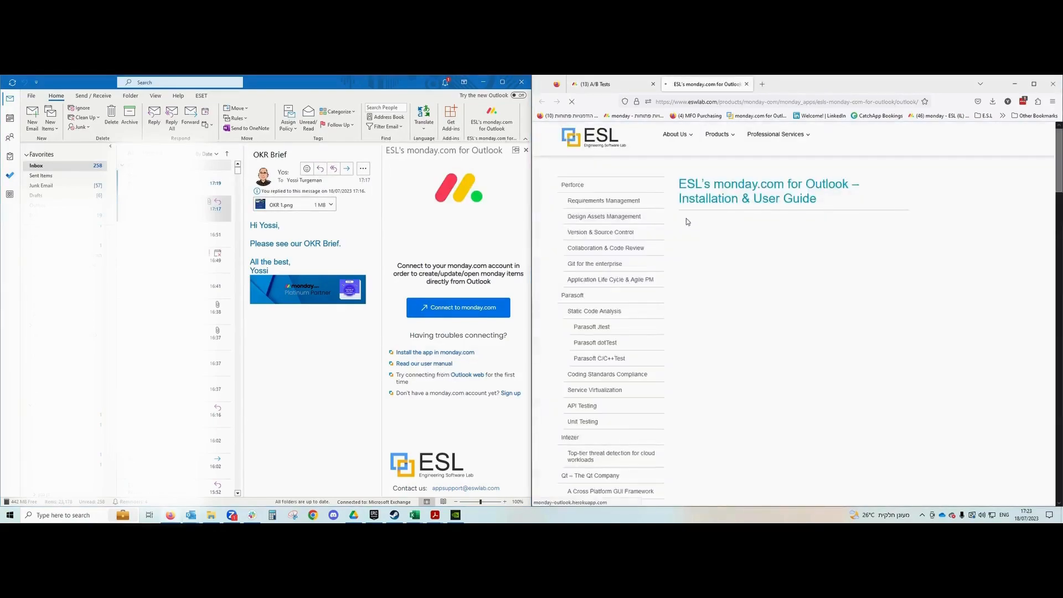
scroll(815, 272, "down", 5)
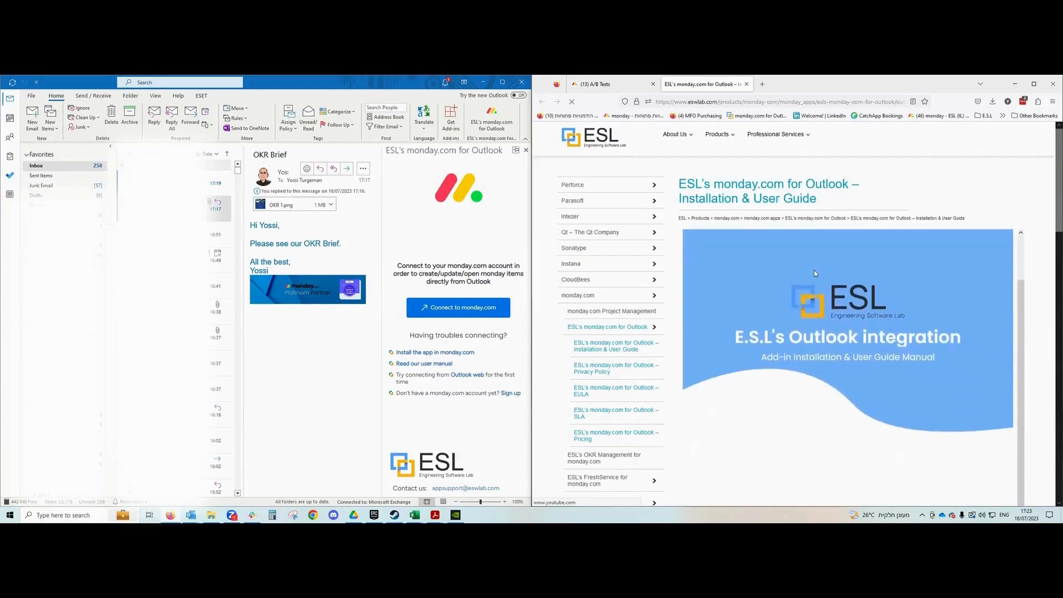
scroll(868, 271, "down", 5)
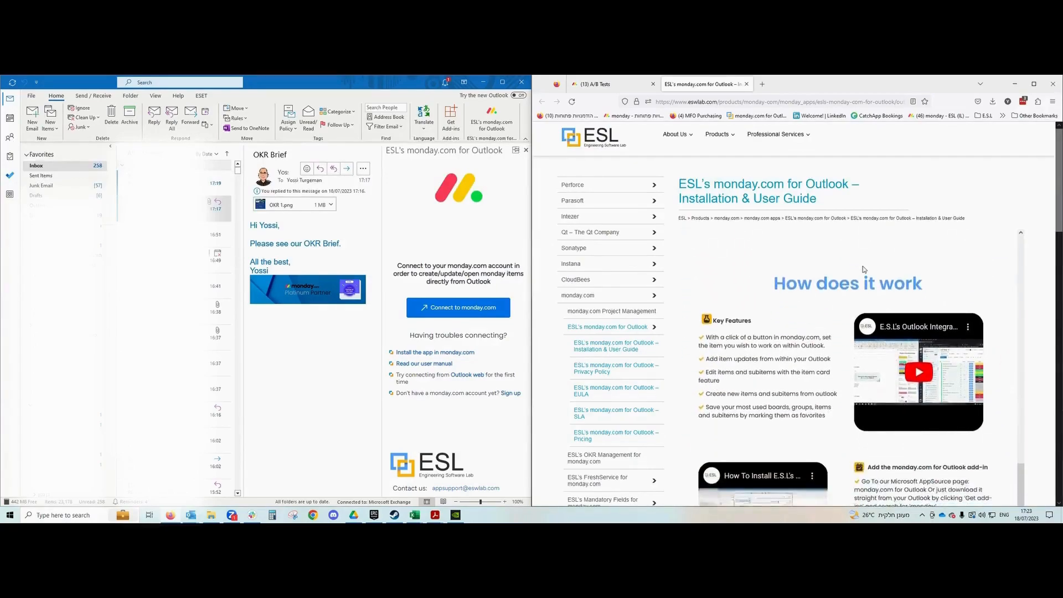
scroll(827, 282, "down", 5)
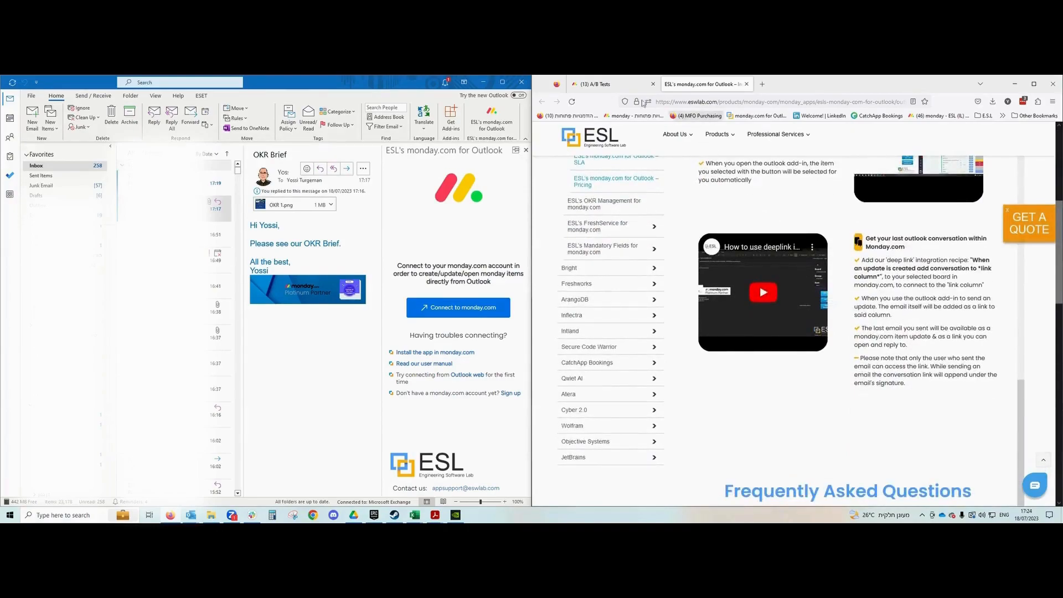
left_click(621, 85)
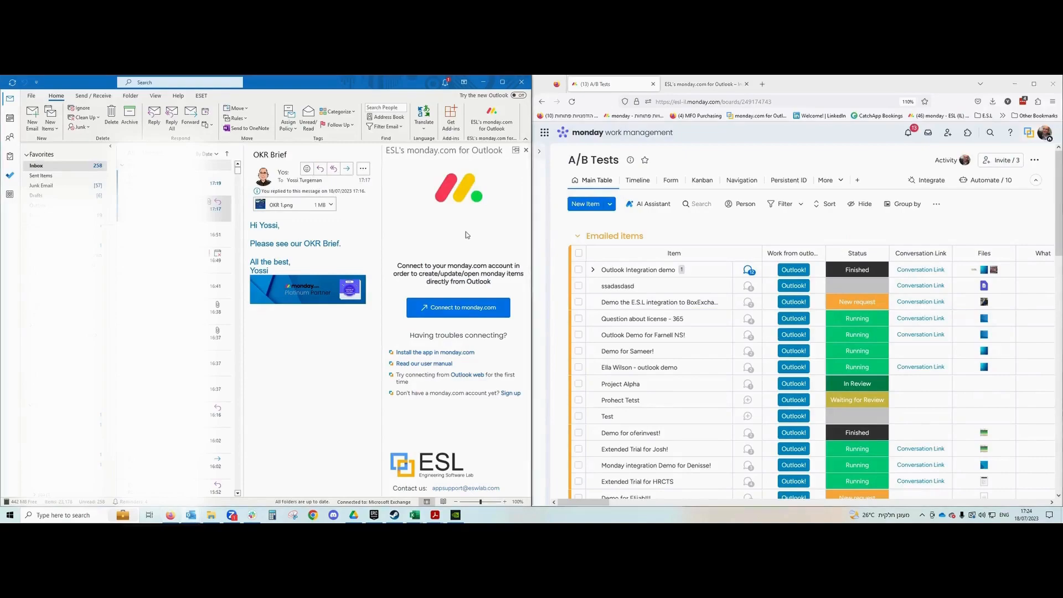
Start connecting the add-in to monday.com and check the available account choices.
left_click(460, 313)
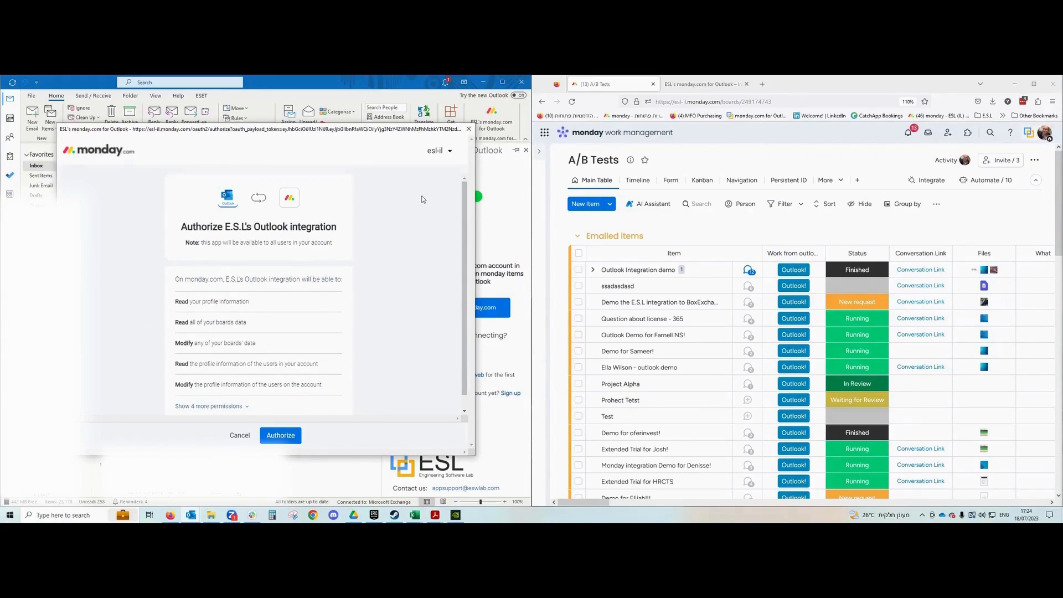
left_click(450, 153)
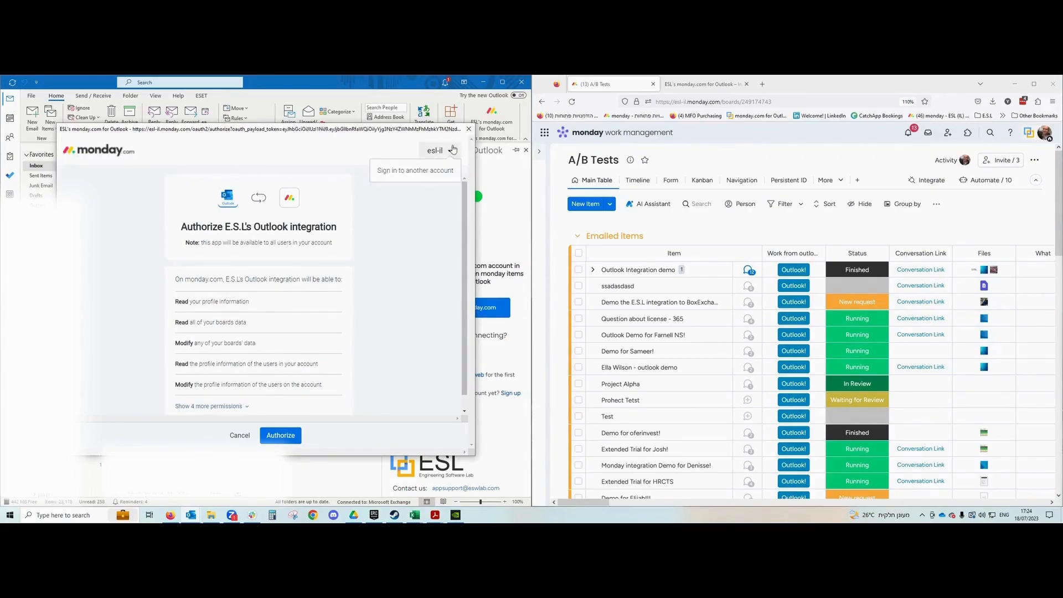
left_click(441, 157)
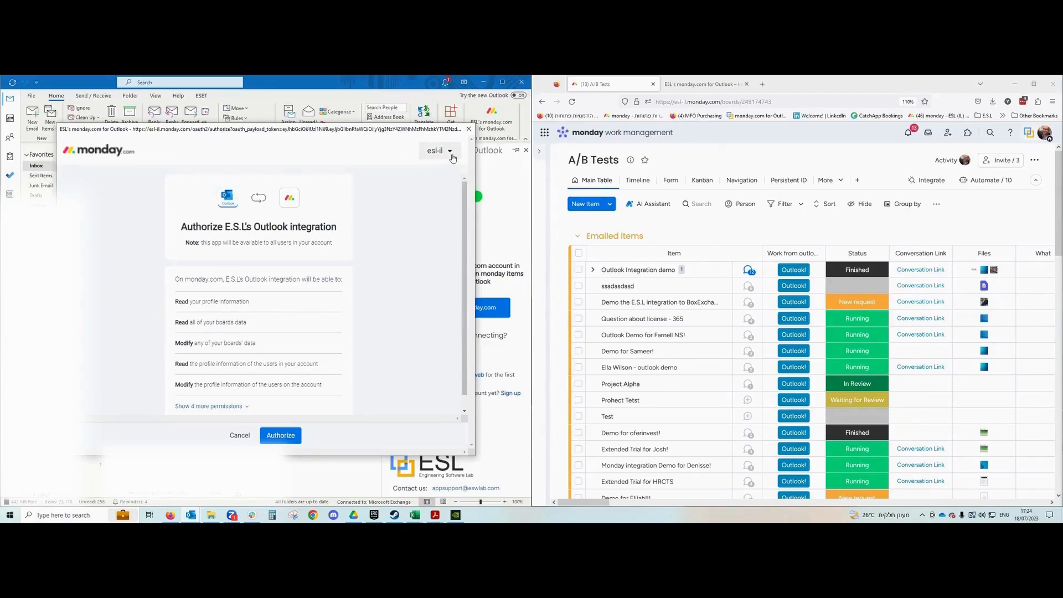
Review the full list of requested monday.com permissions and authorize the integration's access.
scroll(243, 241, "down", 1)
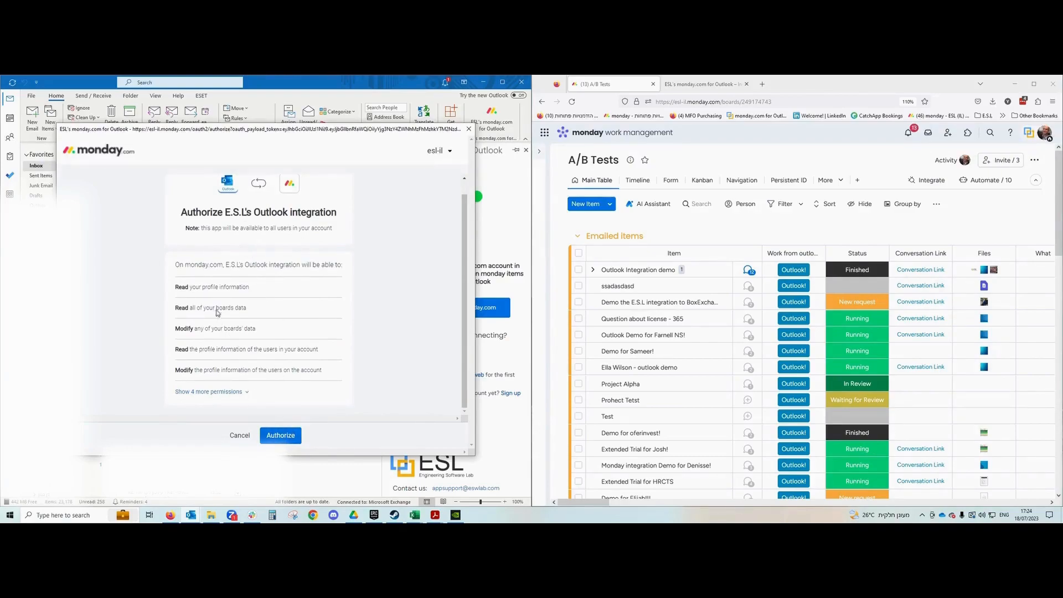
left_click(239, 394)
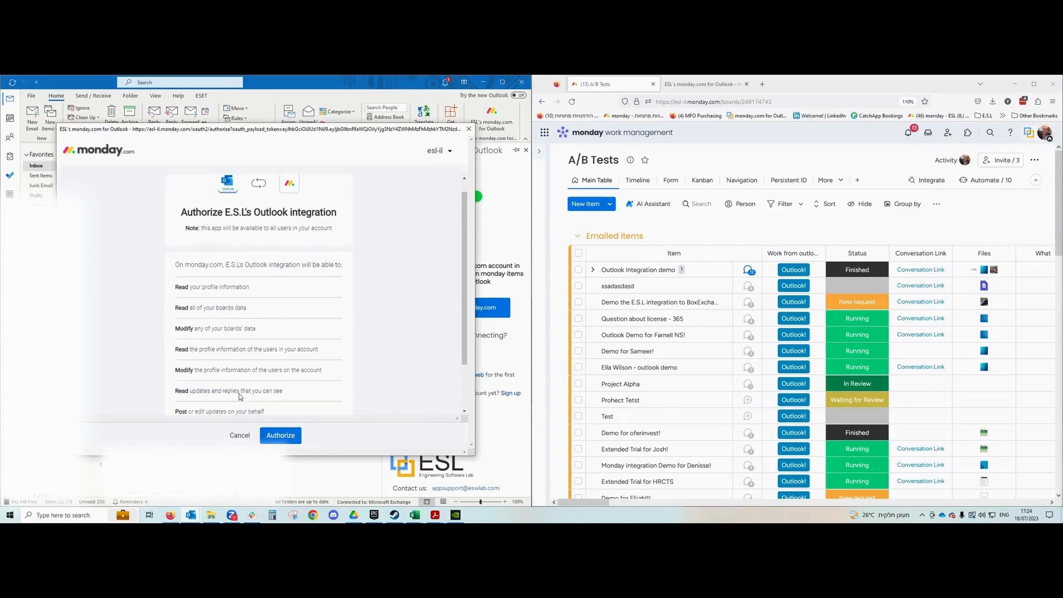
scroll(239, 396, "down", 3)
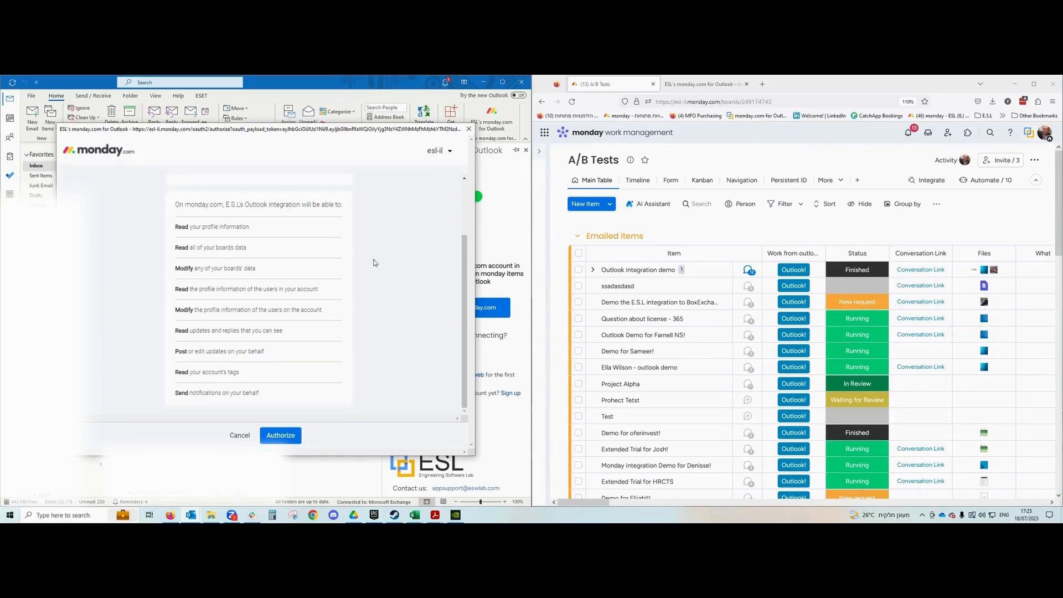
scroll(253, 252, "up", 3)
scroll(340, 373, "down", 3)
scroll(244, 324, "up", 2)
scroll(238, 292, "down", 2)
scroll(202, 358, "up", 2)
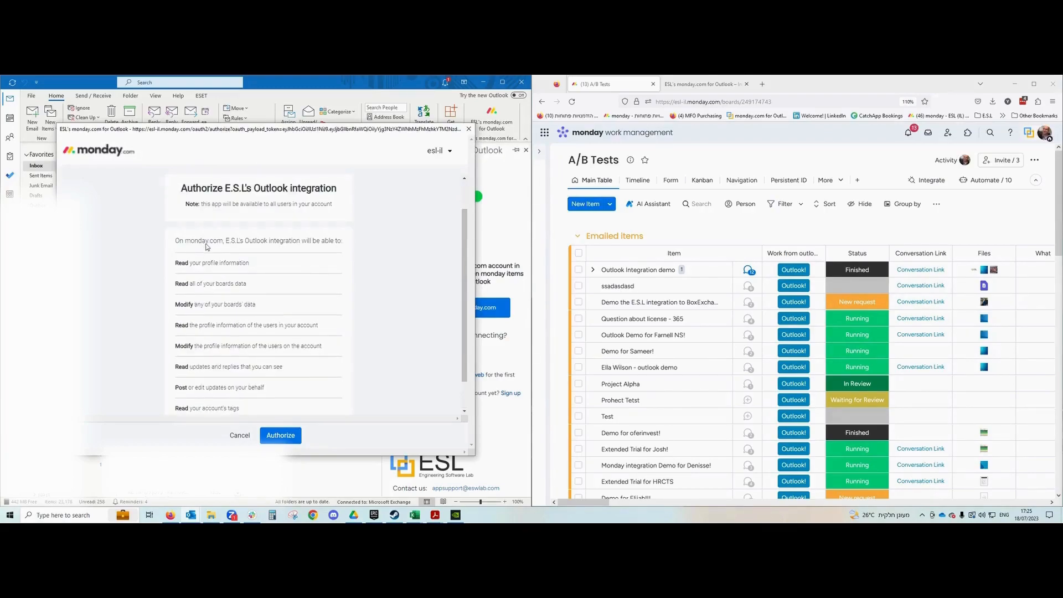
scroll(221, 257, "down", 2)
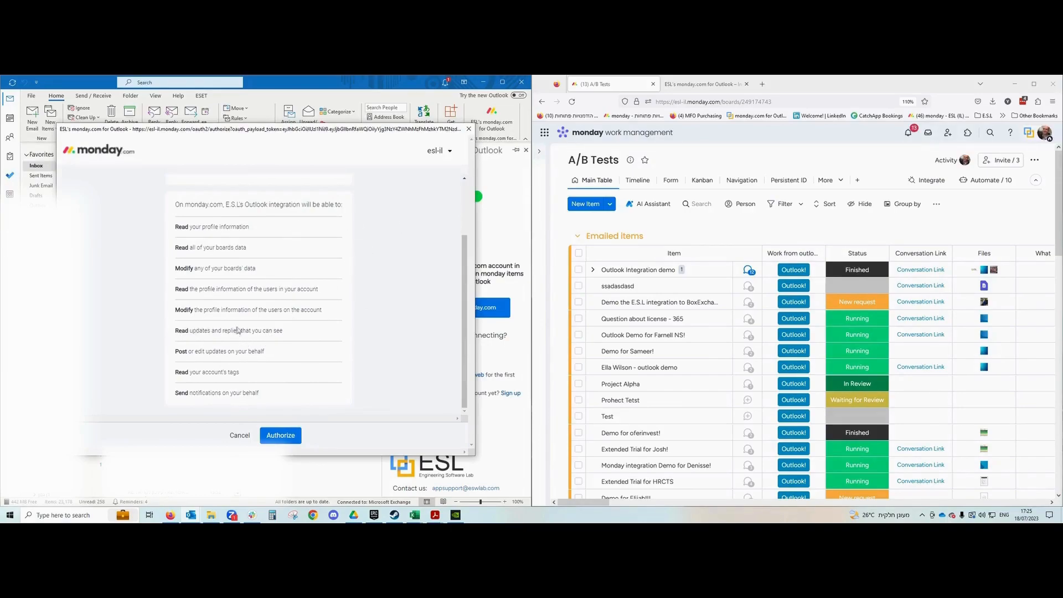
scroll(334, 308, "up", 1)
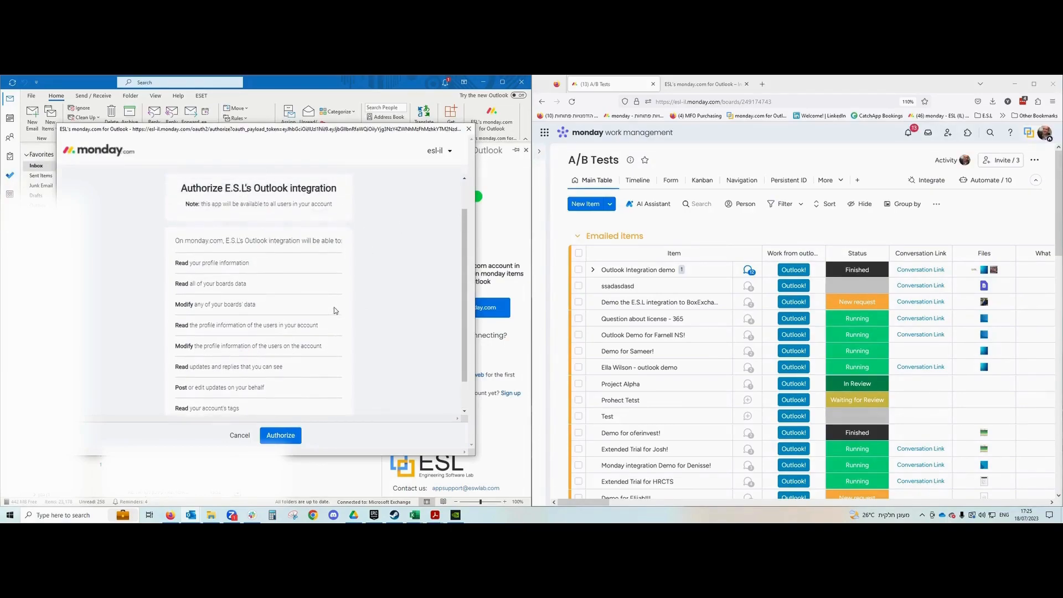
scroll(256, 277, "down", 1)
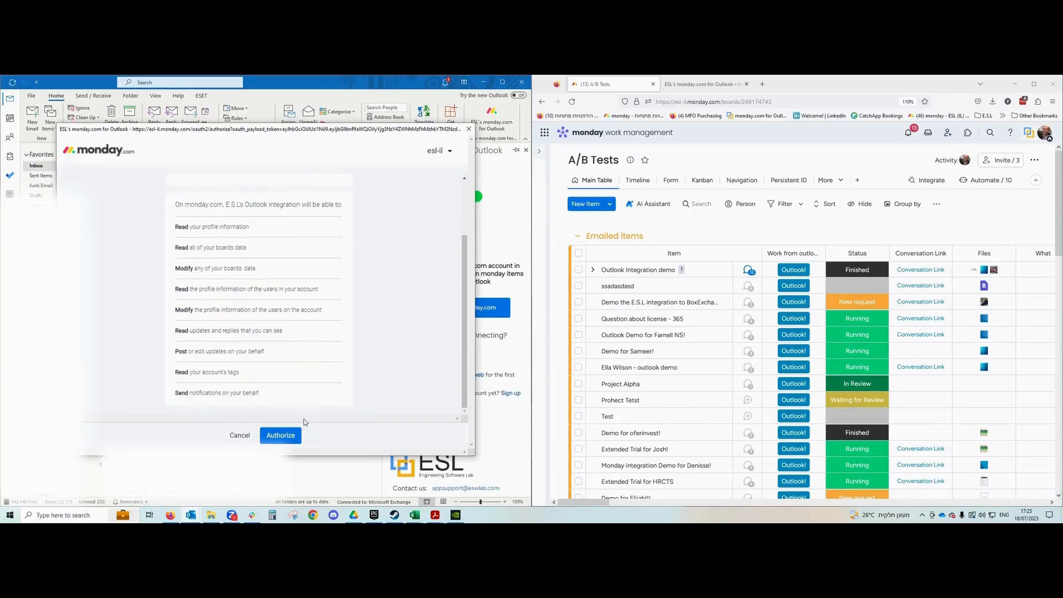
left_click(295, 440)
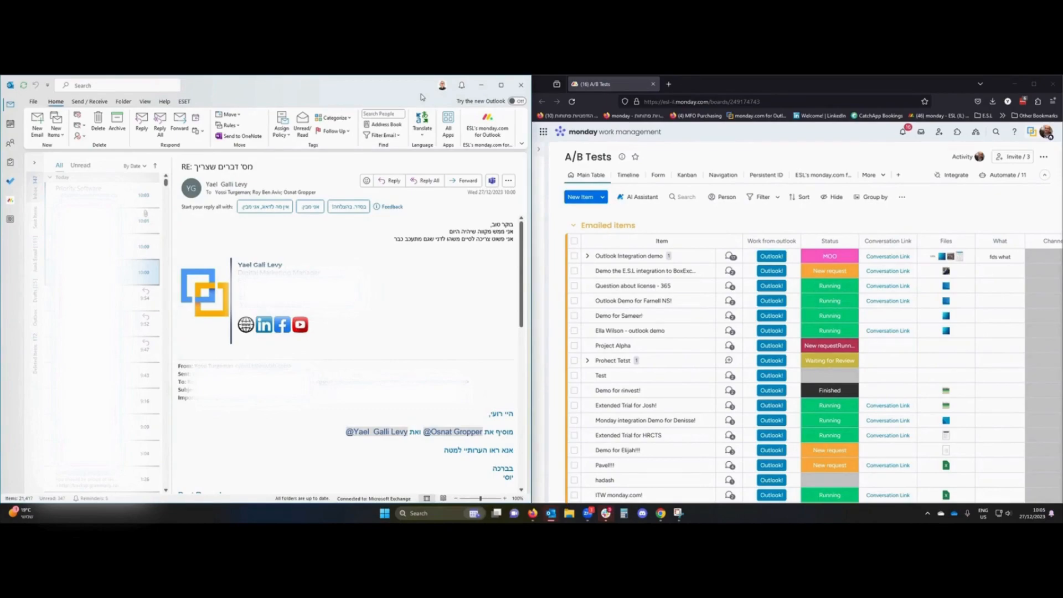
Add the monday.com for outlook add-in via All Apps > Add Apps, searching 'monday'.
left_click(449, 124)
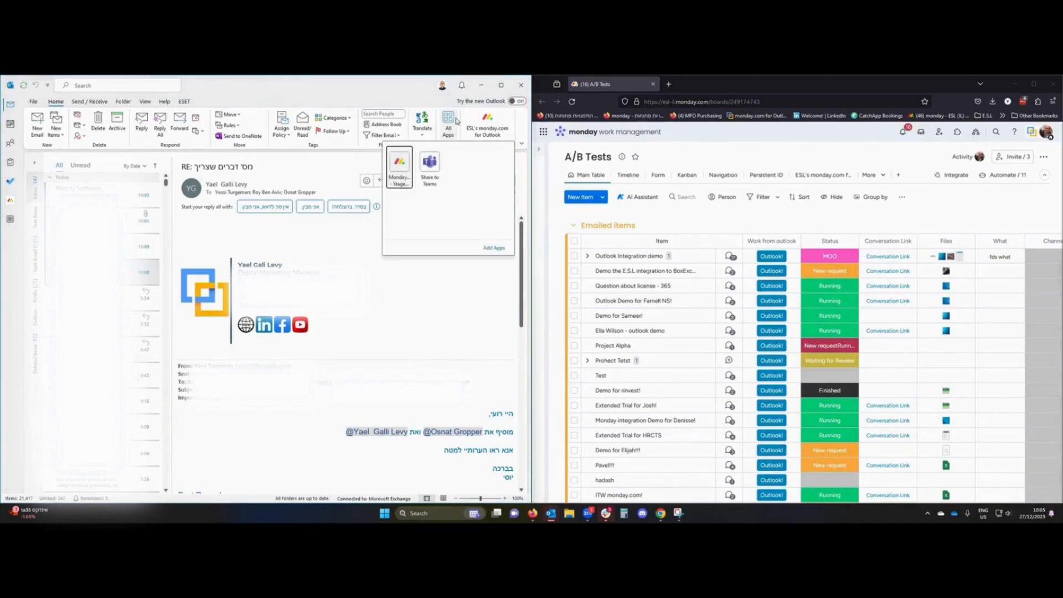
left_click(489, 249)
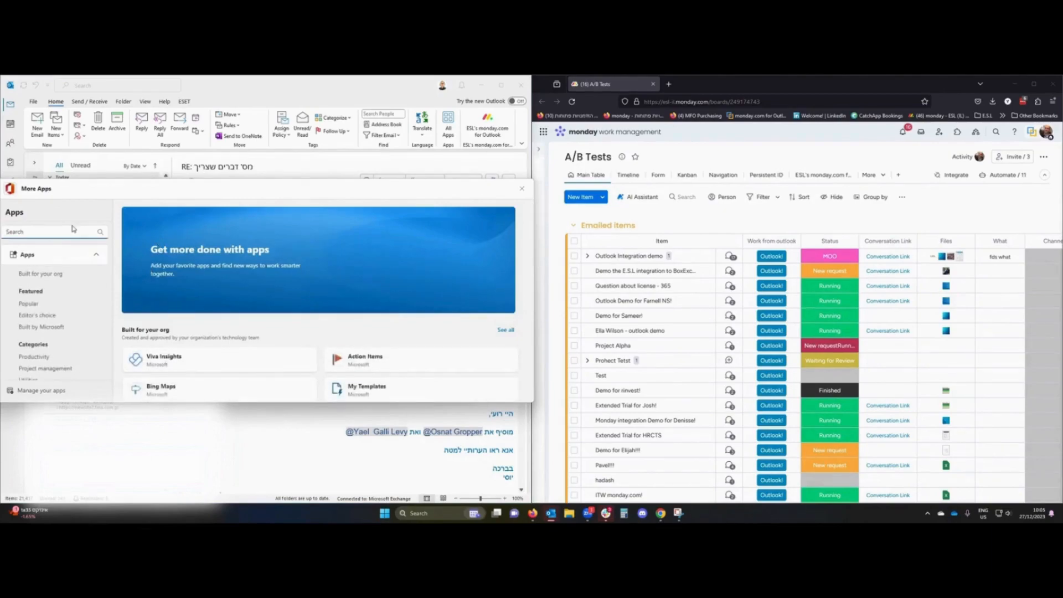
type("monday")
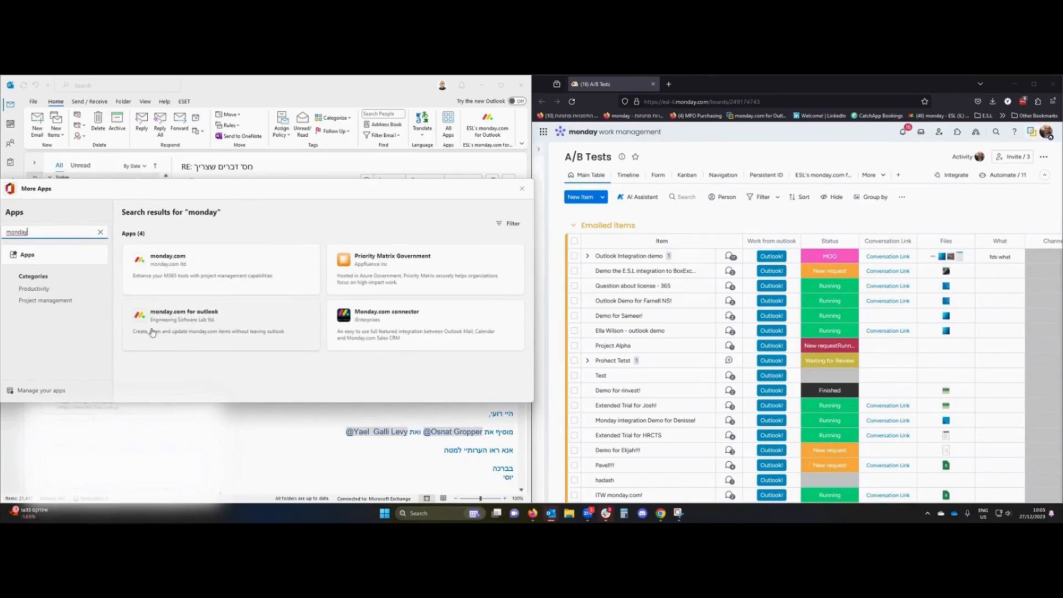
left_click(274, 317)
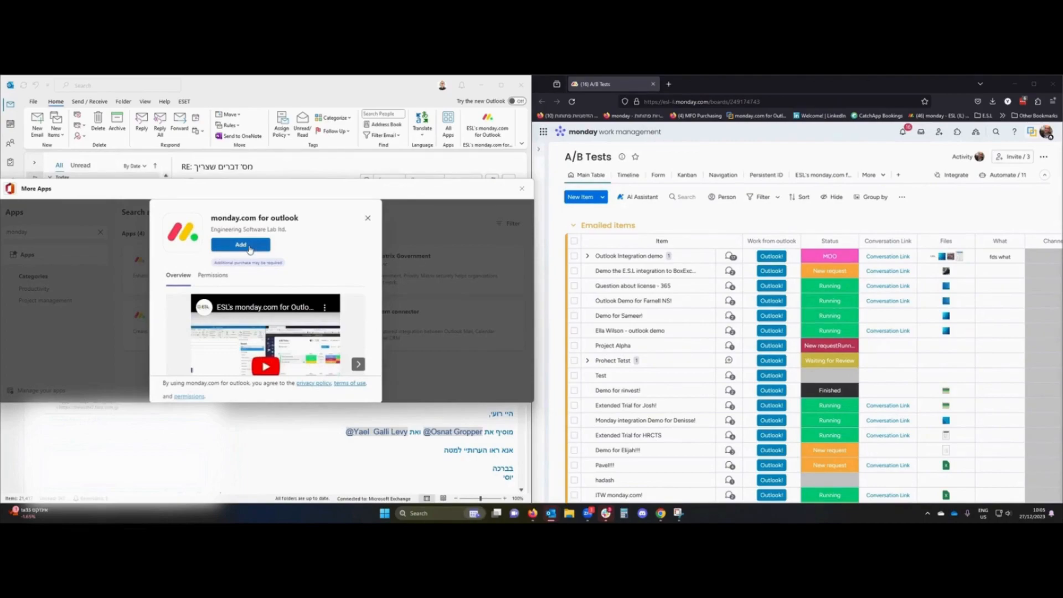
left_click(250, 248)
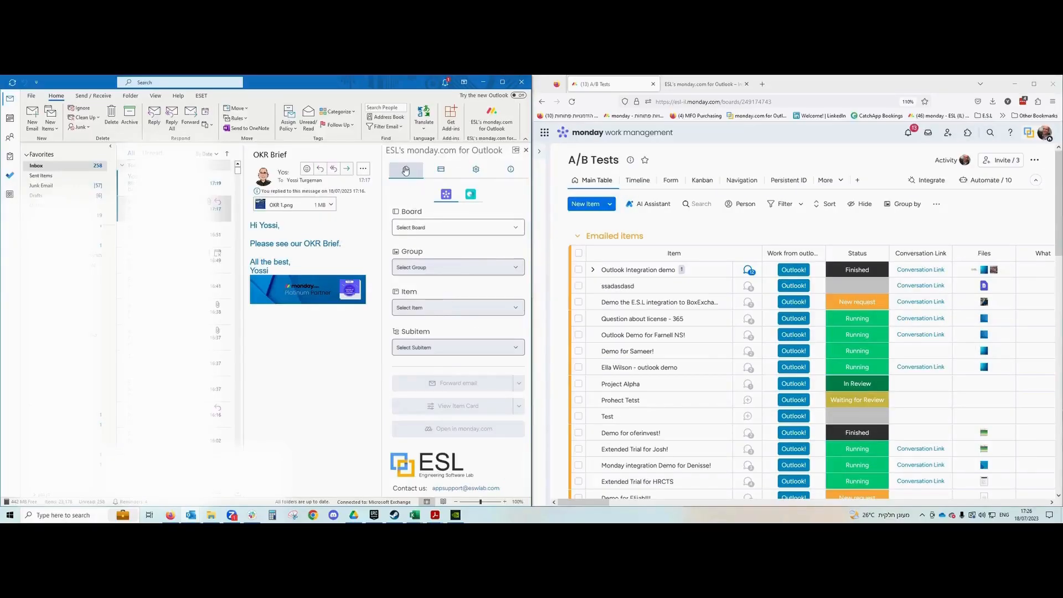
scroll(406, 171, "up", 1)
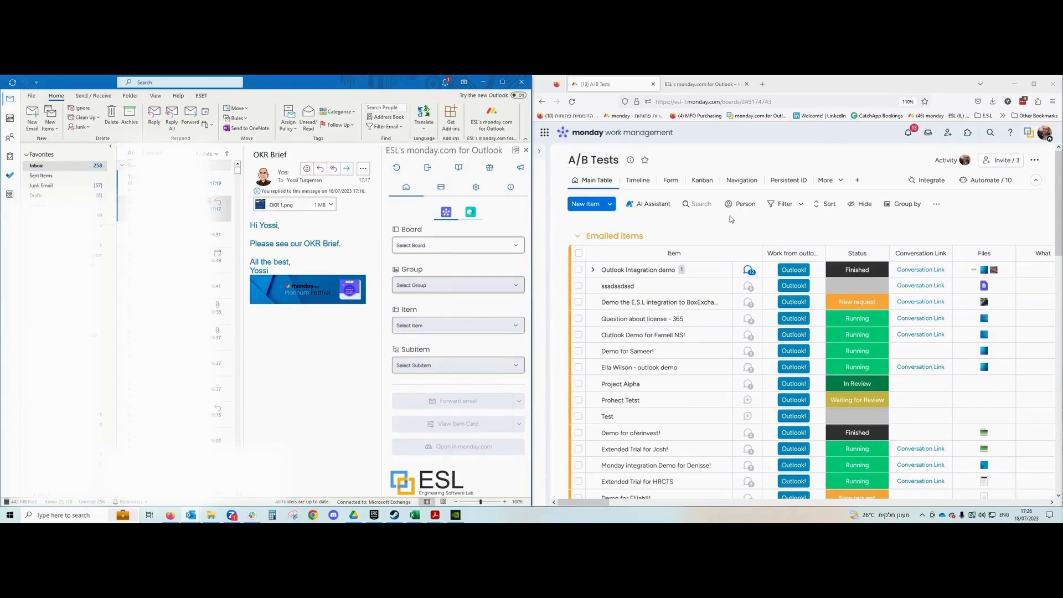
Browse the board list, clearing an 'a/b' search, and mark New Board as a favourite.
left_click(514, 251)
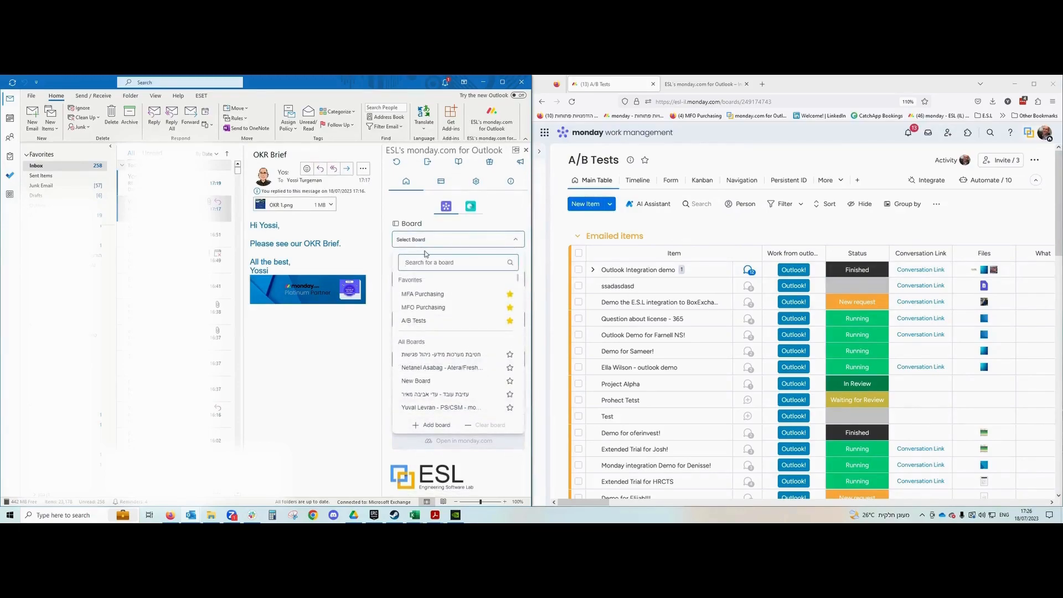
type("a")
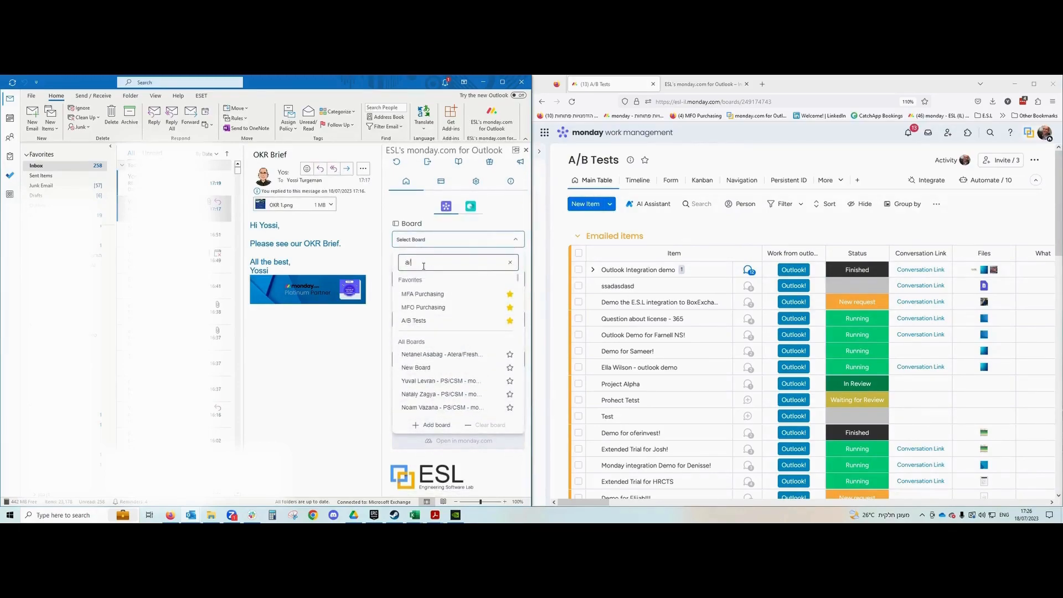
type("/b")
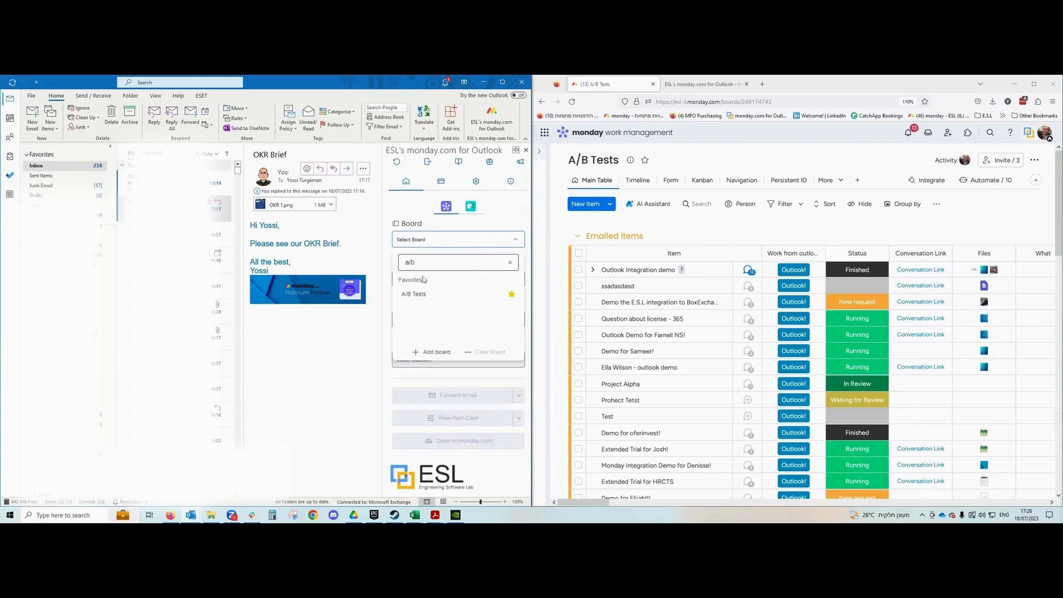
key("shift+Home")
key("BackSpace")
scroll(451, 308, "down", 5)
scroll(453, 322, "up", 5)
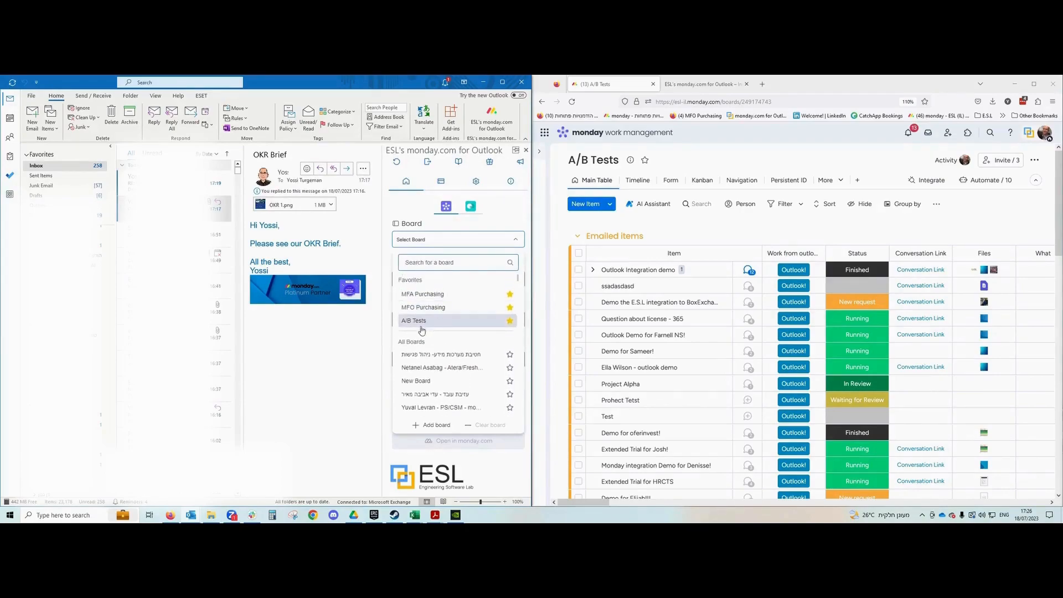
scroll(440, 327, "up", 1)
mouse_move(438, 329)
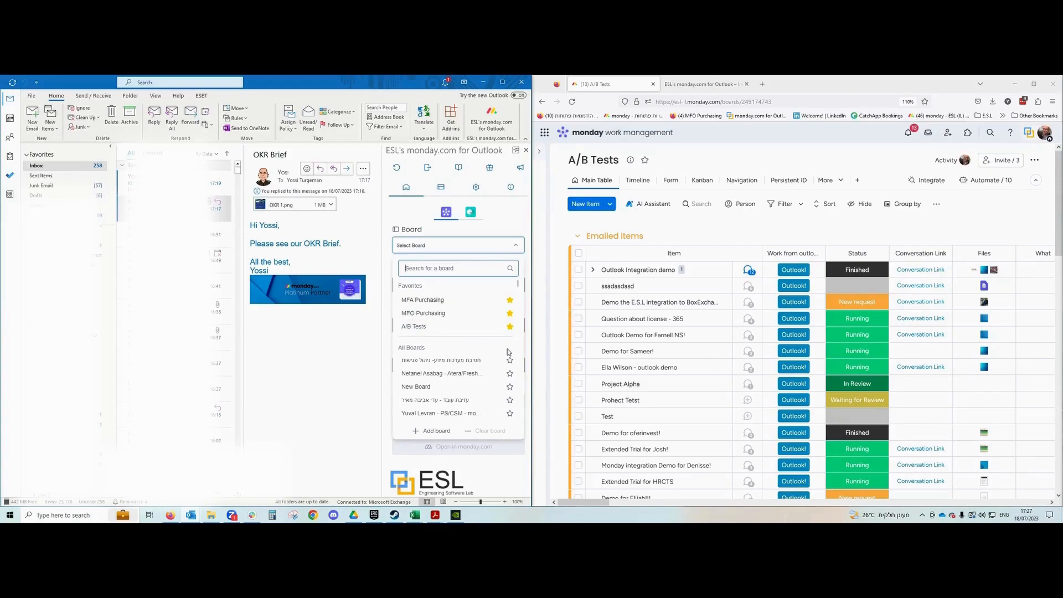
left_click(511, 387)
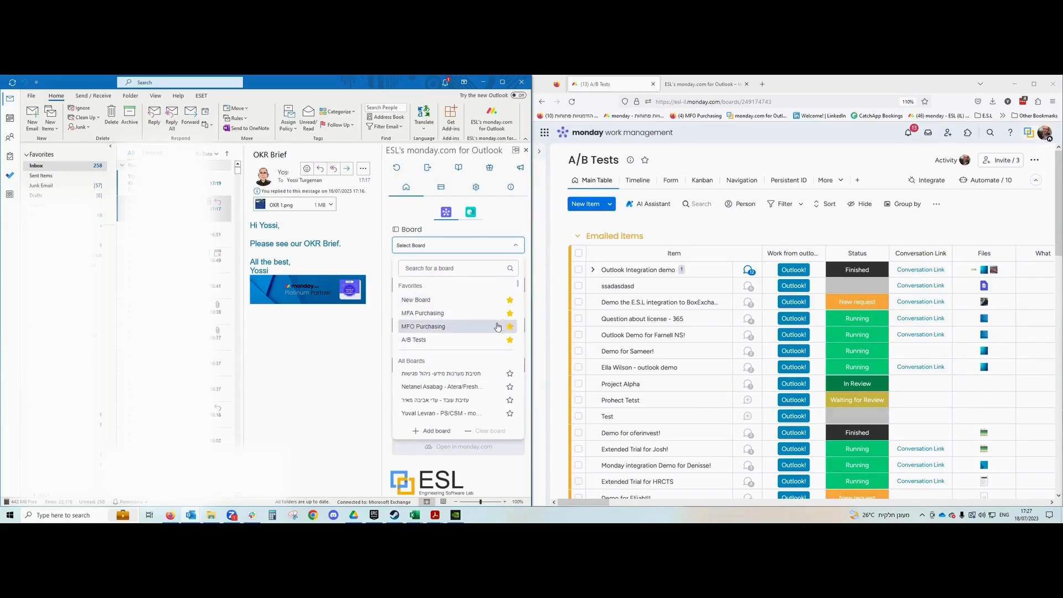
Select the A/B Tests board and its Emailed items group in the add-in pane.
left_click(450, 343)
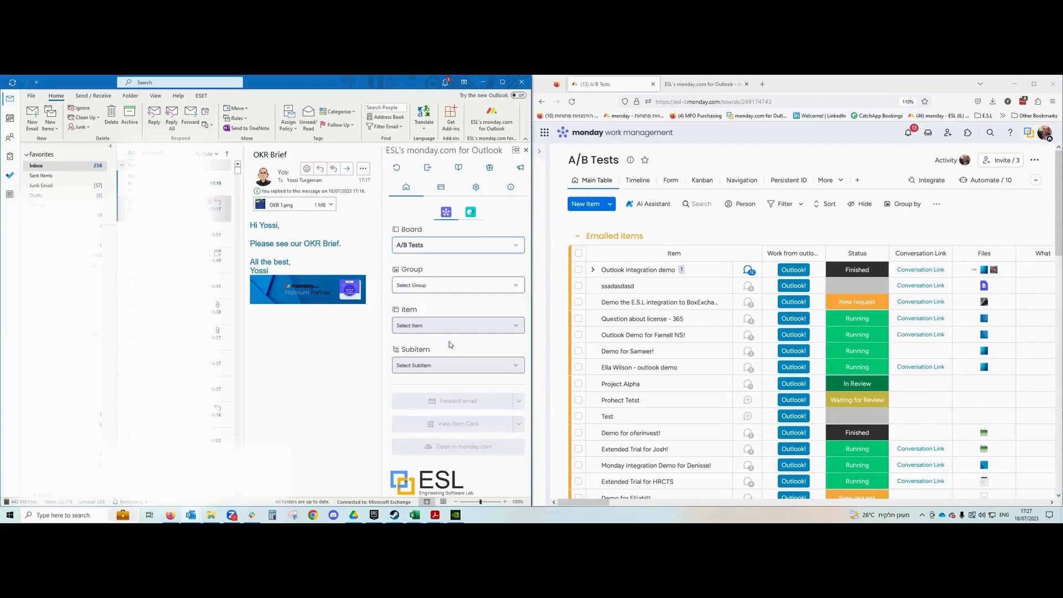
left_click(485, 286)
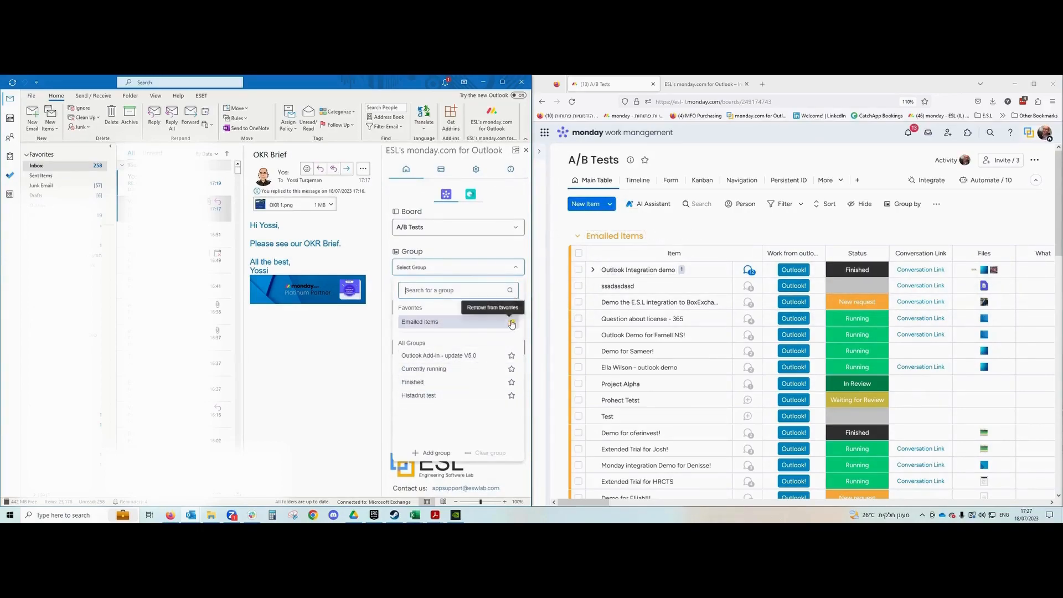
left_click(453, 323)
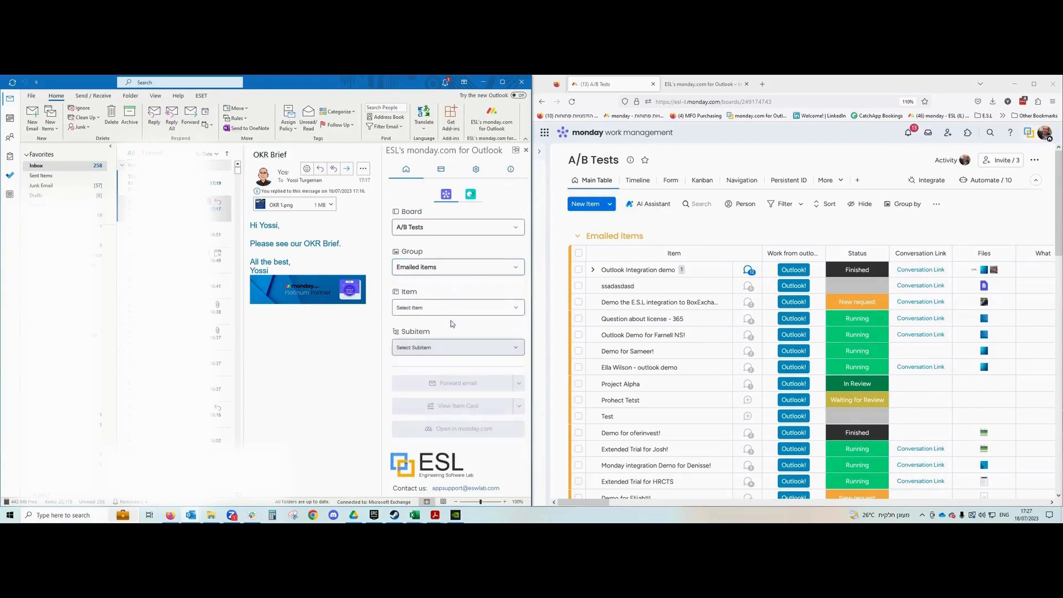
left_click(463, 266)
left_click(448, 247)
left_click(447, 227)
left_click(507, 225)
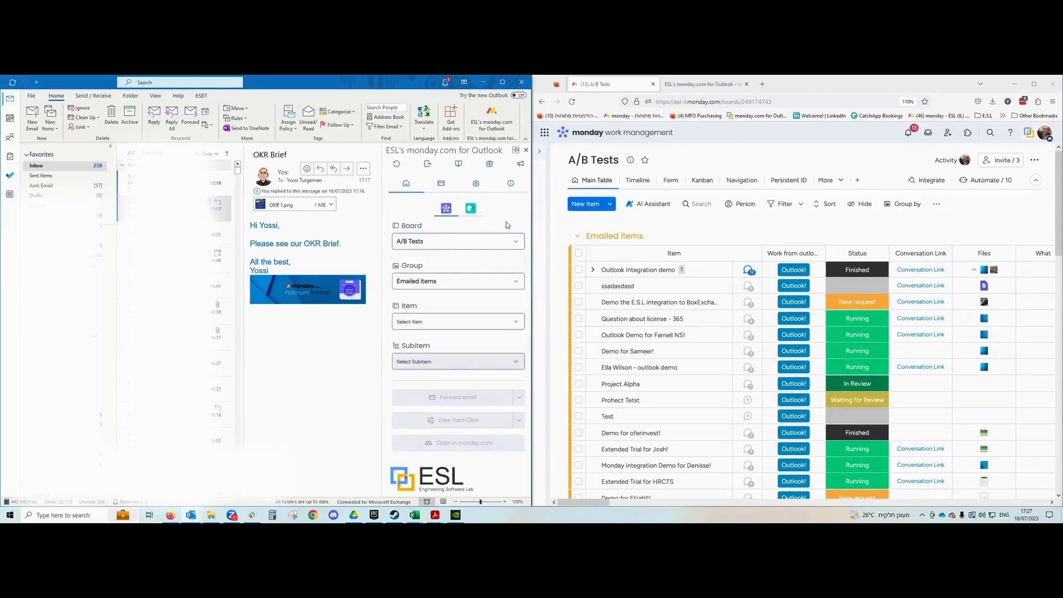
Open the group's Item list and choose Add item for this email.
left_click(453, 319)
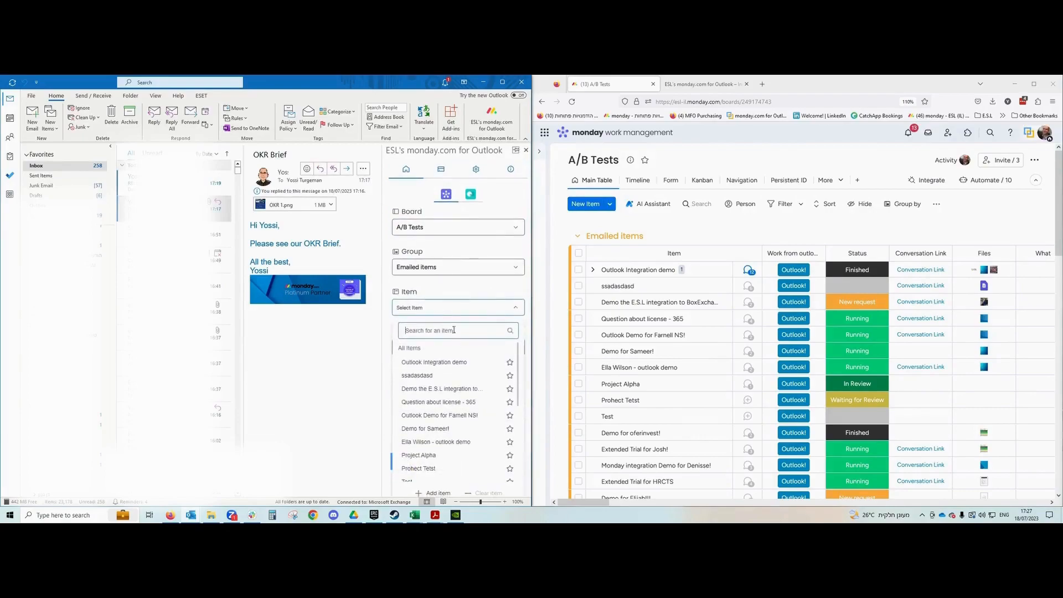
scroll(437, 421, "down", 1)
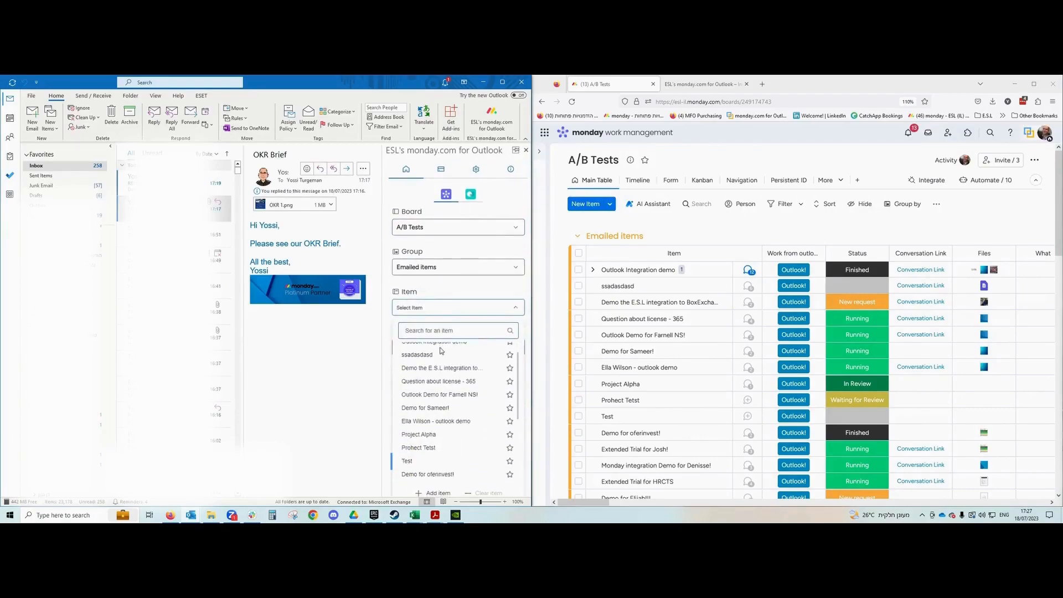
left_click(437, 493)
Create the item named 'OKR Brief' by copying the email subject instead of 'a demo item'.
left_click(475, 328)
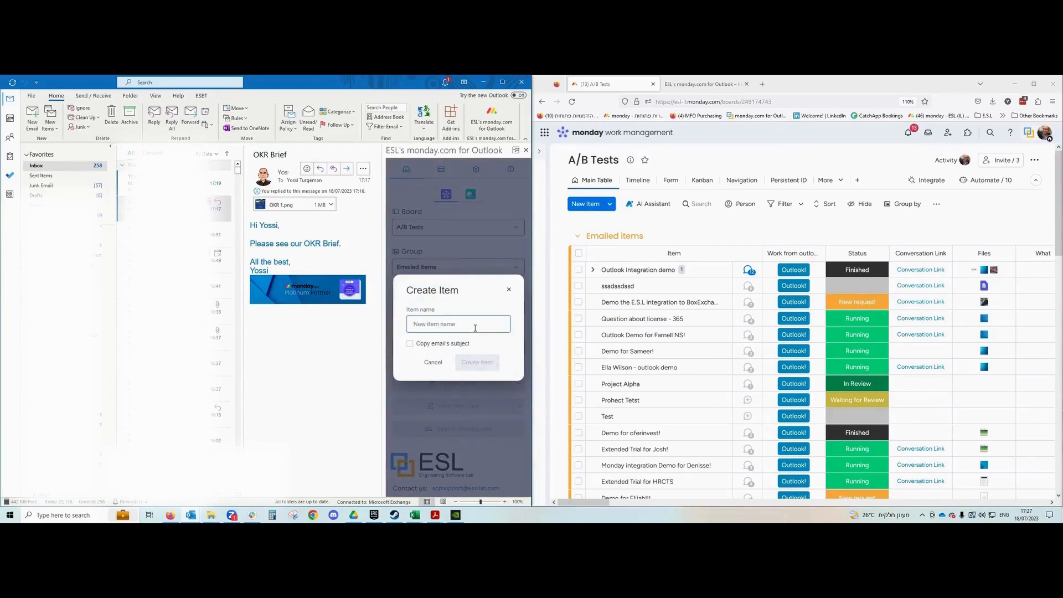
type("a demo item")
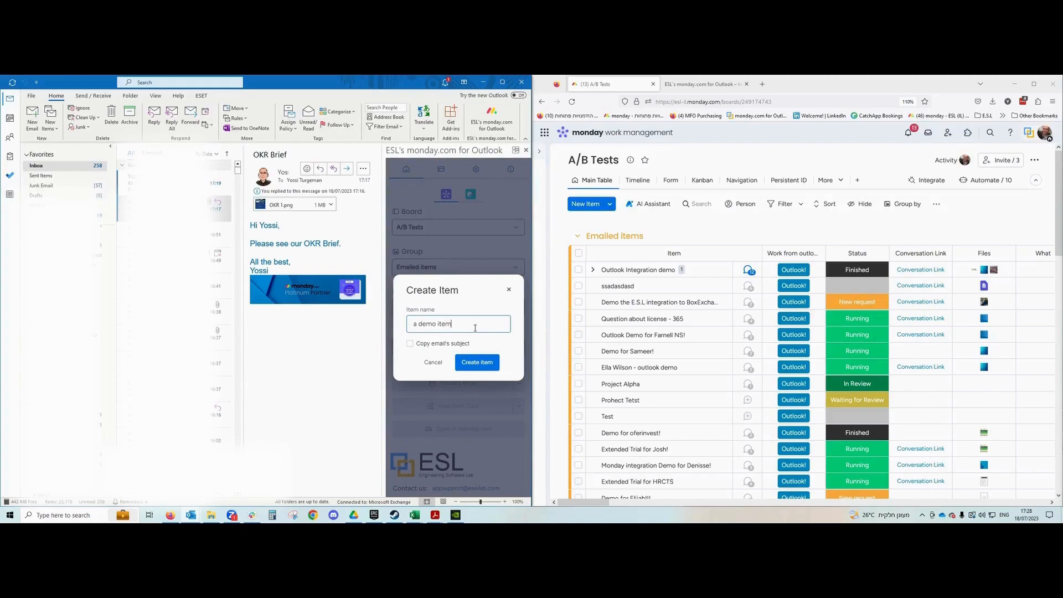
left_click(410, 344)
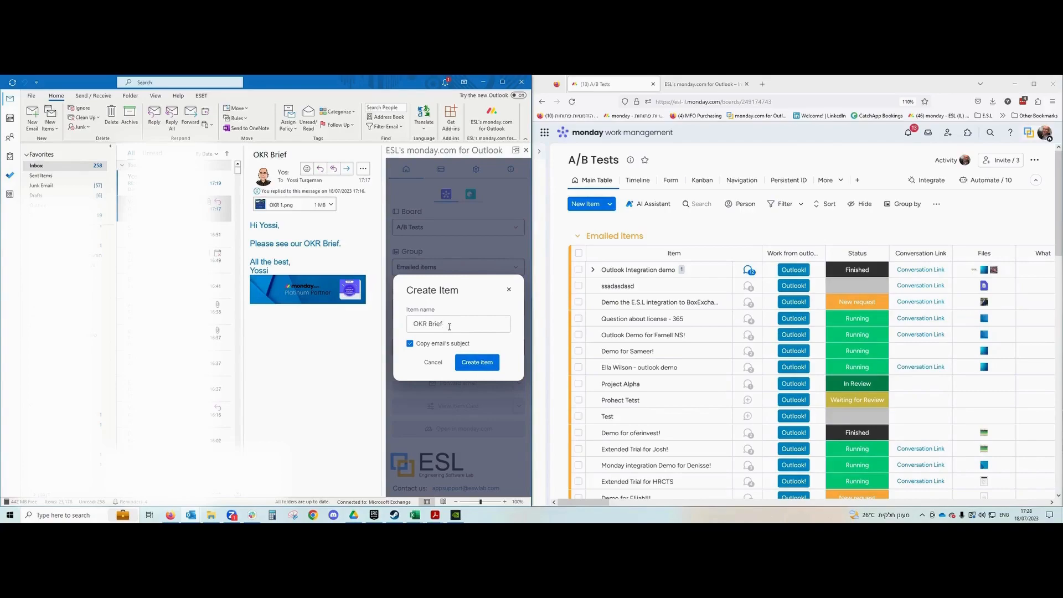
left_click(482, 365)
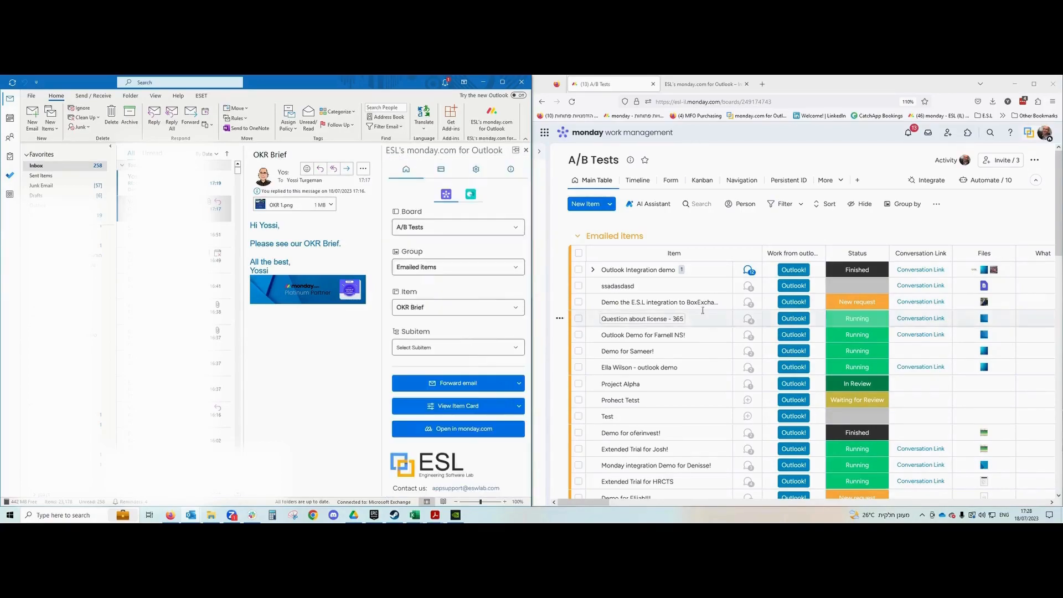
scroll(744, 254, "down", 5)
scroll(744, 253, "down", 2)
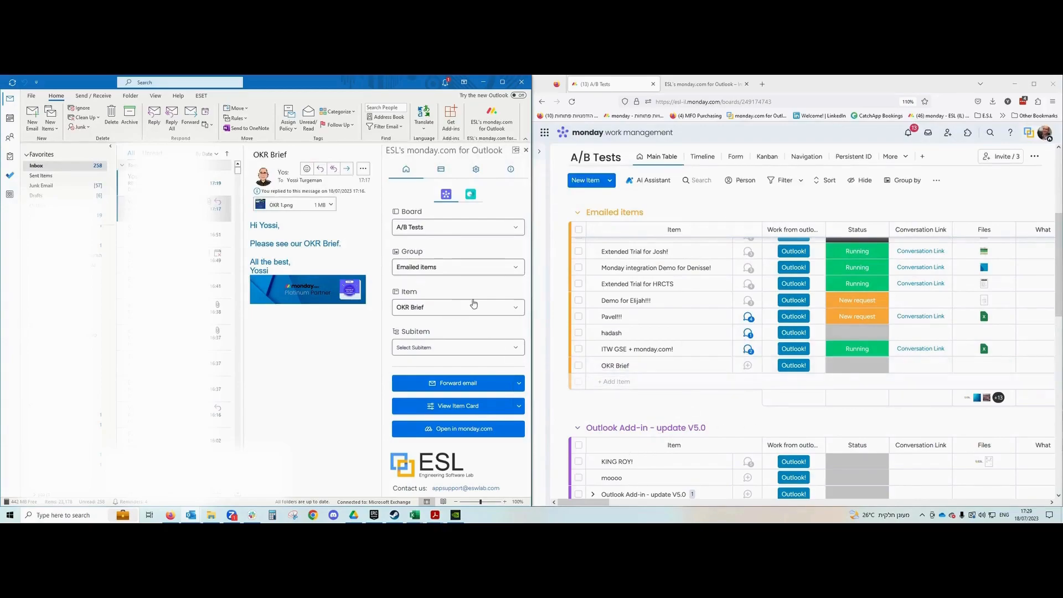
Rename the linked OKR Brief item to 'OKR Brief!' in the add-in's item card.
left_click(474, 410)
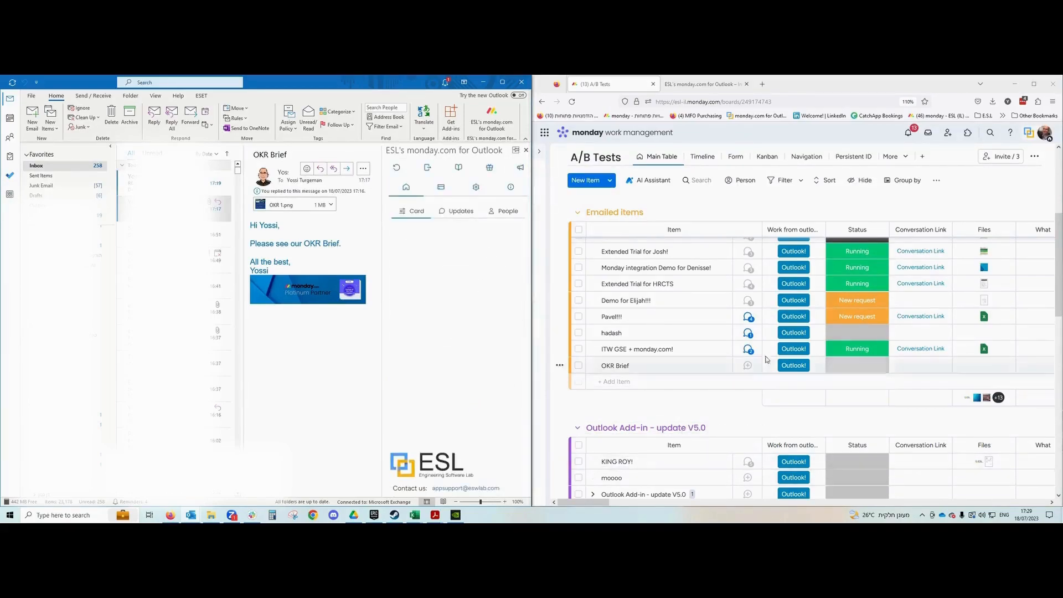
left_click_drag(582, 505, 495, 515)
scroll(464, 317, "down", 3)
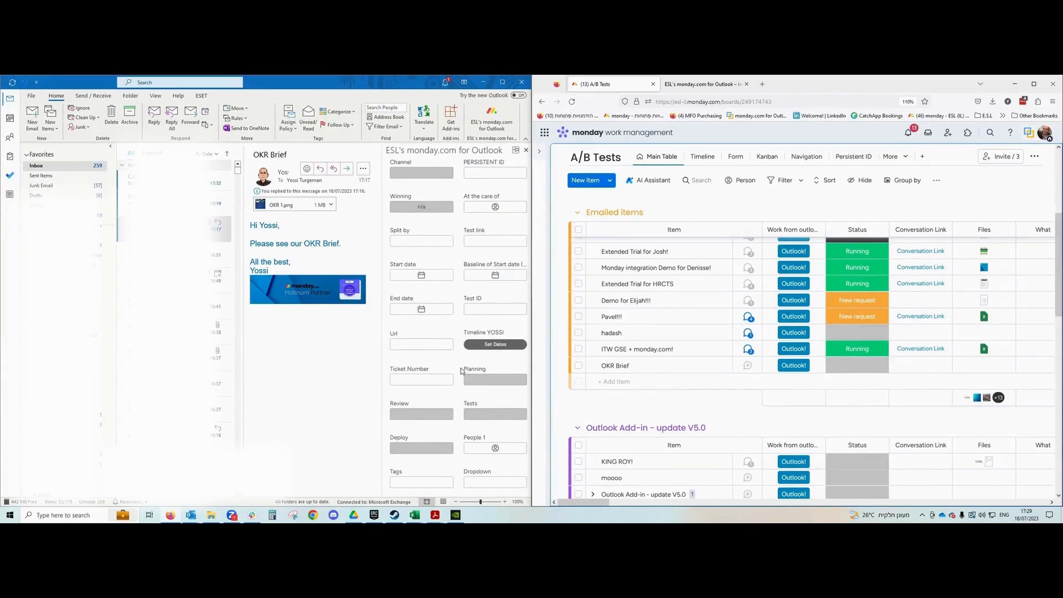
scroll(464, 371, "up", 3)
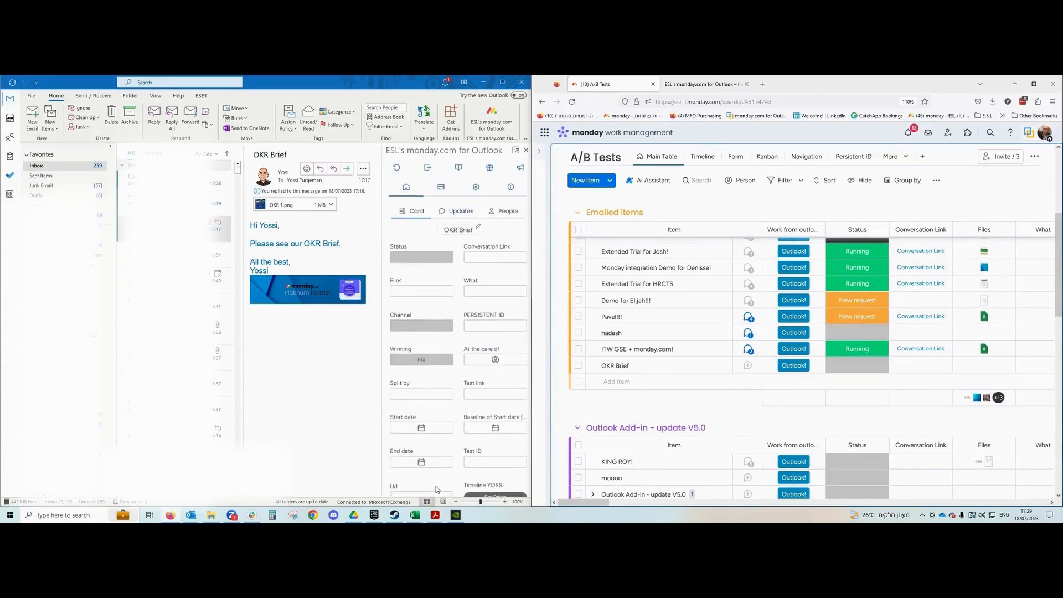
scroll(444, 440, "down", 1)
scroll(441, 438, "up", 1)
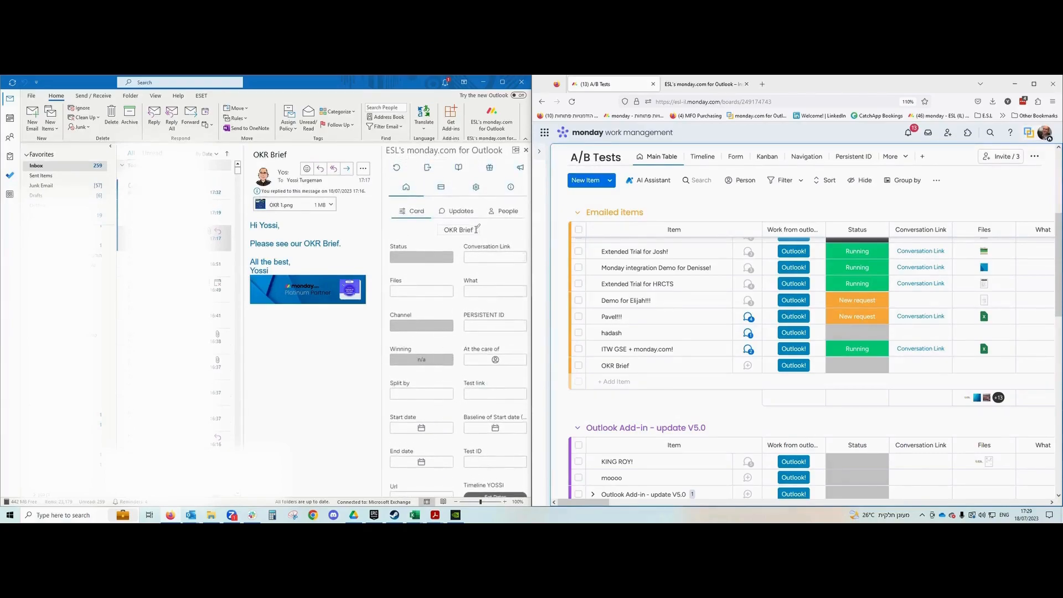
left_click(478, 226)
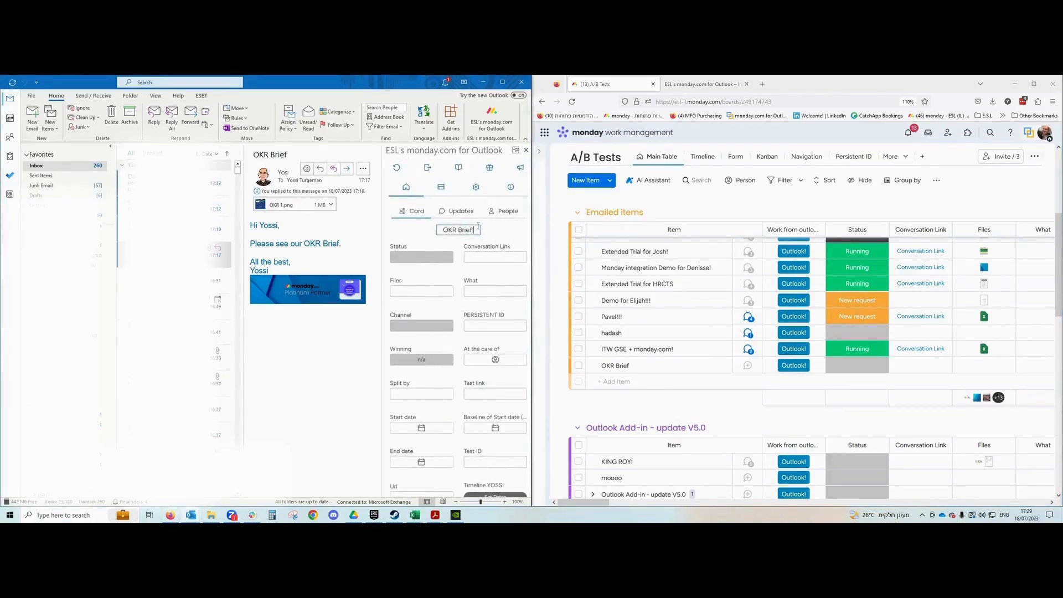
left_click(515, 235)
Set the item's status to Running and assign two people under At the care of.
left_click(422, 257)
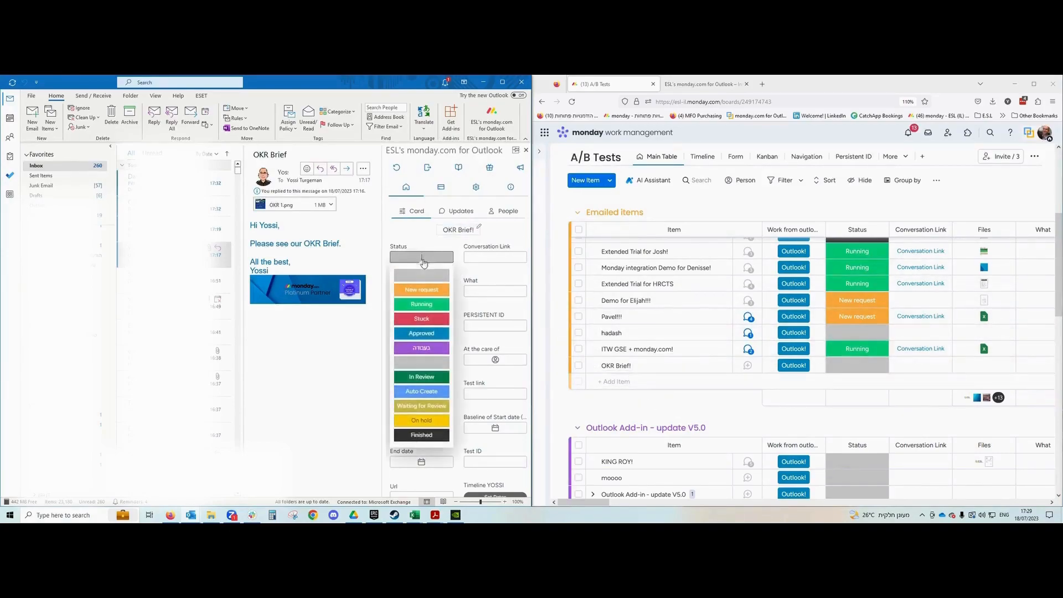
left_click(426, 302)
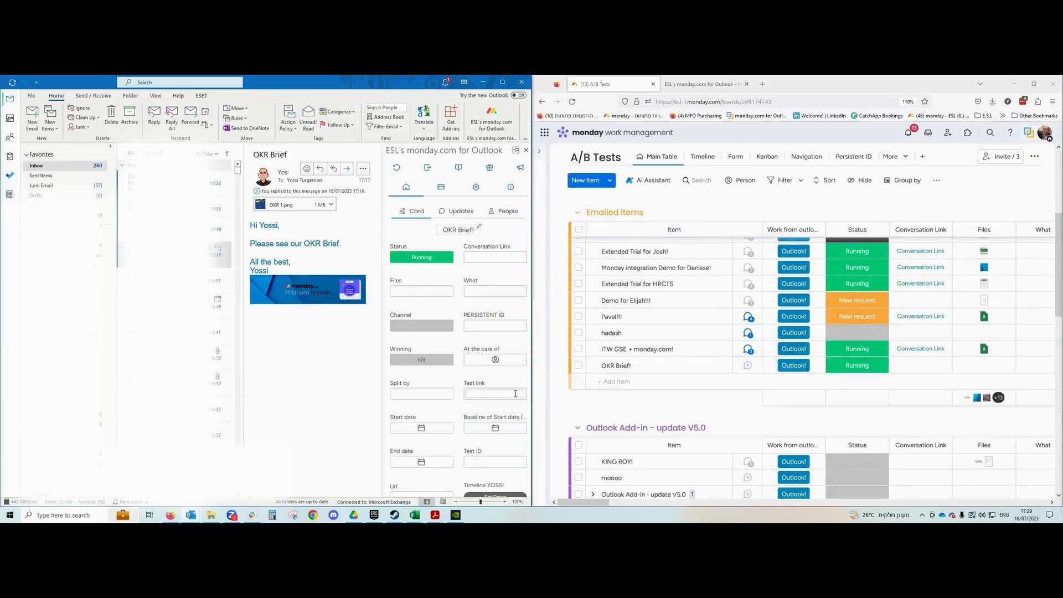
left_click(495, 361)
left_click(457, 413)
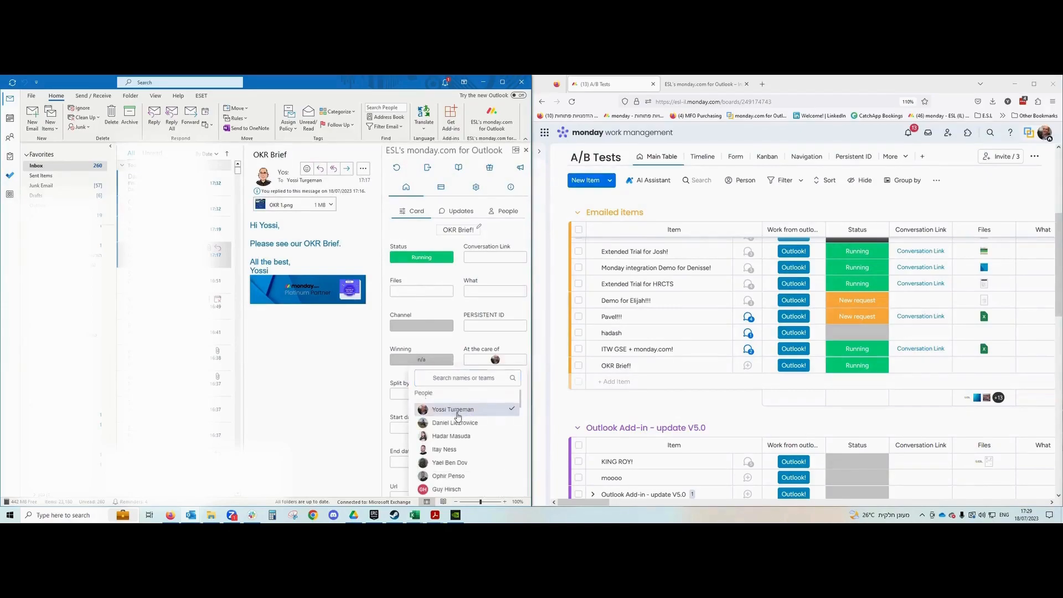
left_click(478, 379)
type("os")
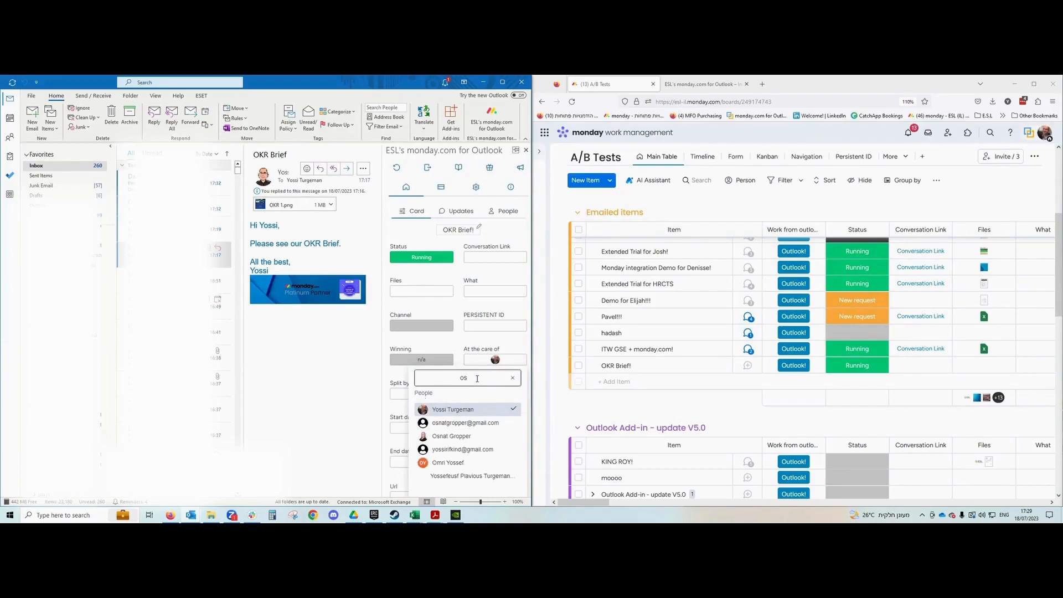
left_click(452, 436)
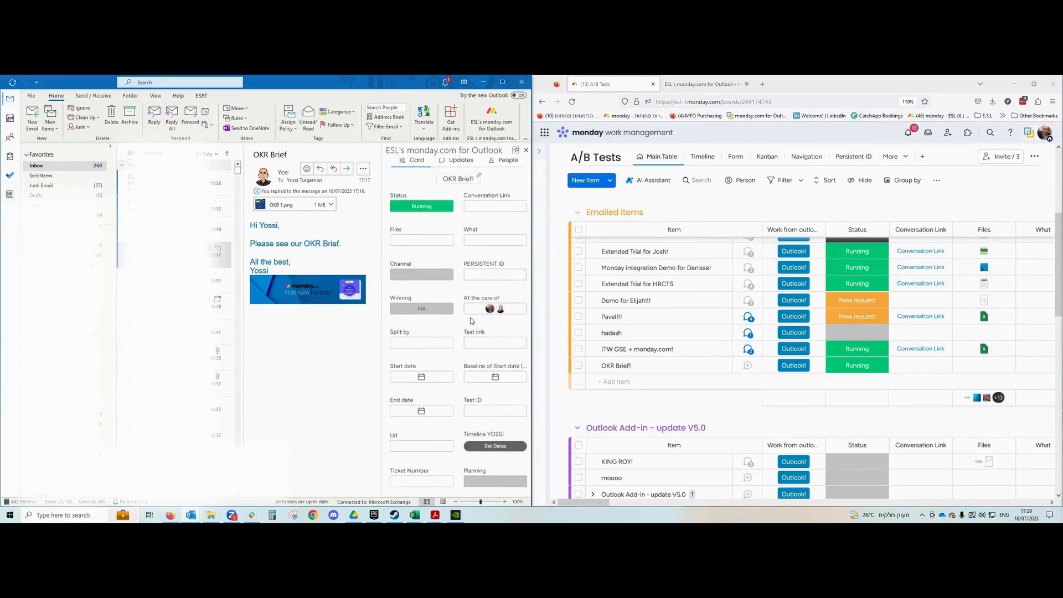
Set the item's Start date to 07/27/2023, nine days from now.
scroll(446, 323, "down", 2)
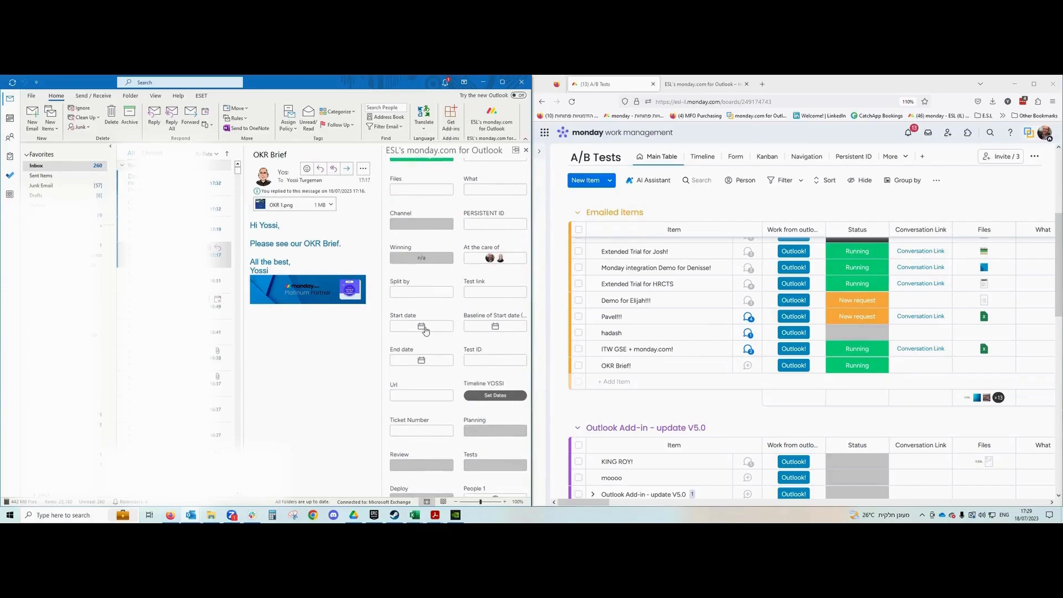
left_click(422, 328)
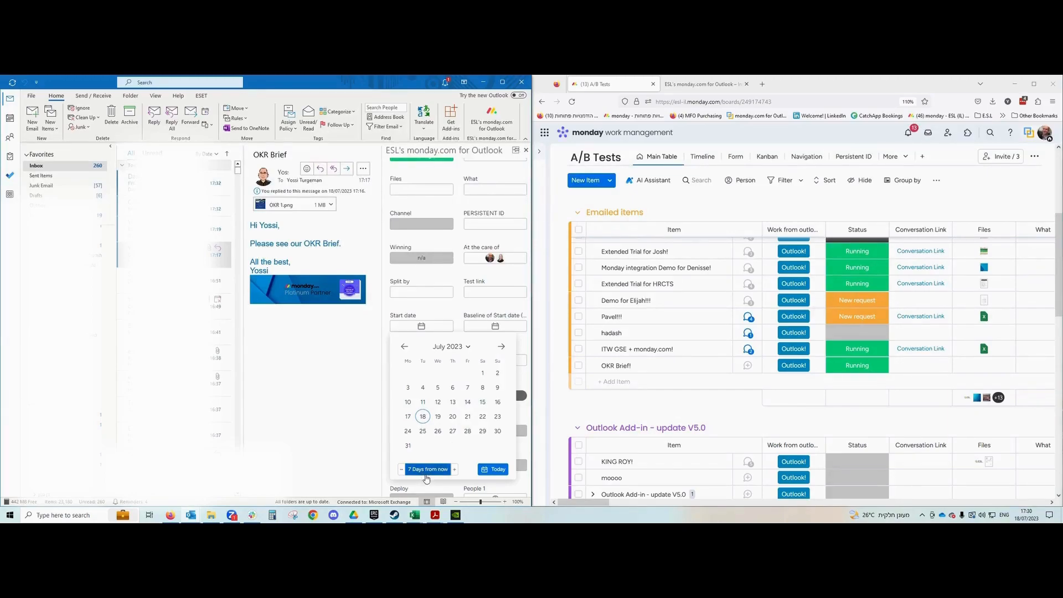
left_click(456, 470)
left_click(431, 472)
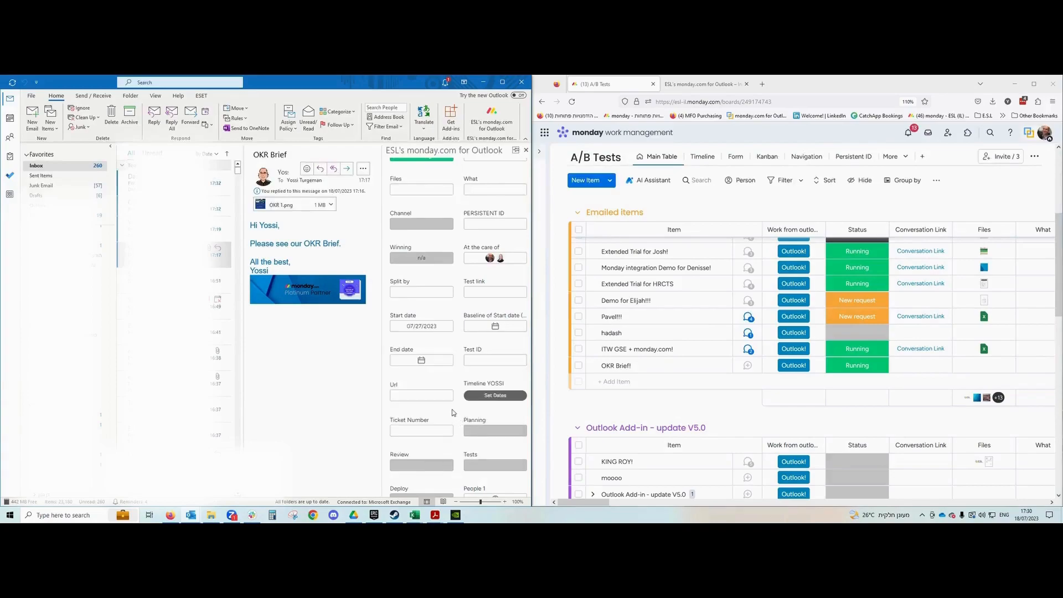
Preview the email's OKR 1.png attachment.
scroll(449, 417, "up", 3)
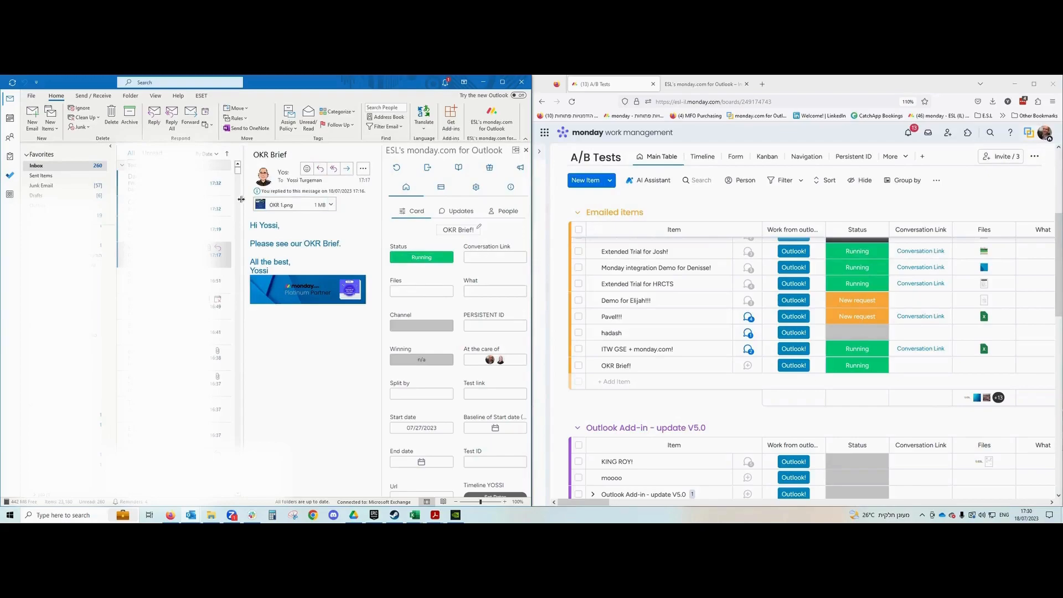
left_click(292, 206)
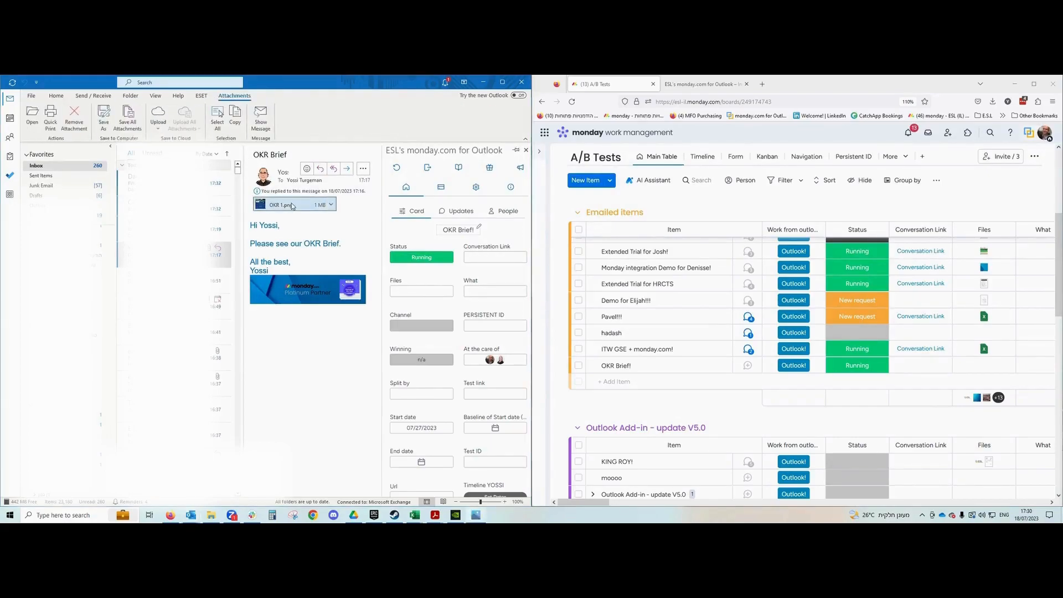
double_click(292, 206)
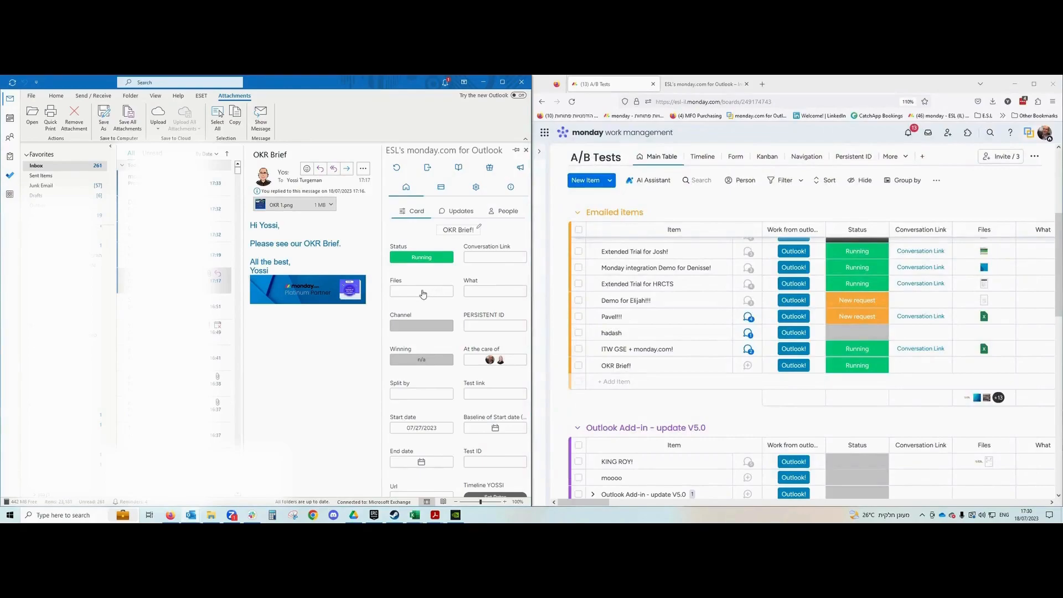
Upload OKR 1.png to the OKR Brief! item's Files and open its preview on the board.
left_click(423, 291)
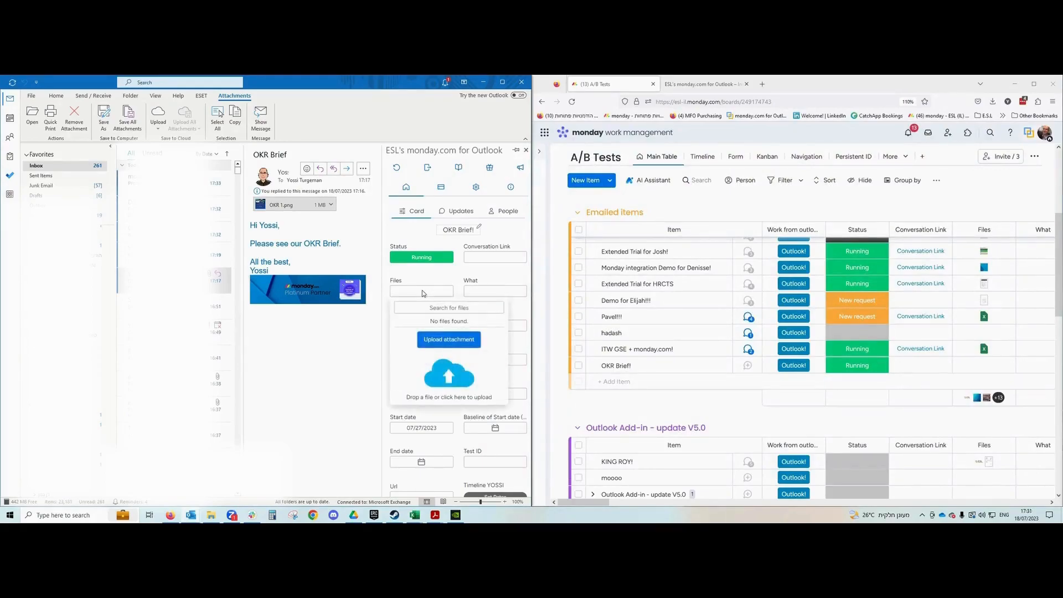
left_click(450, 376)
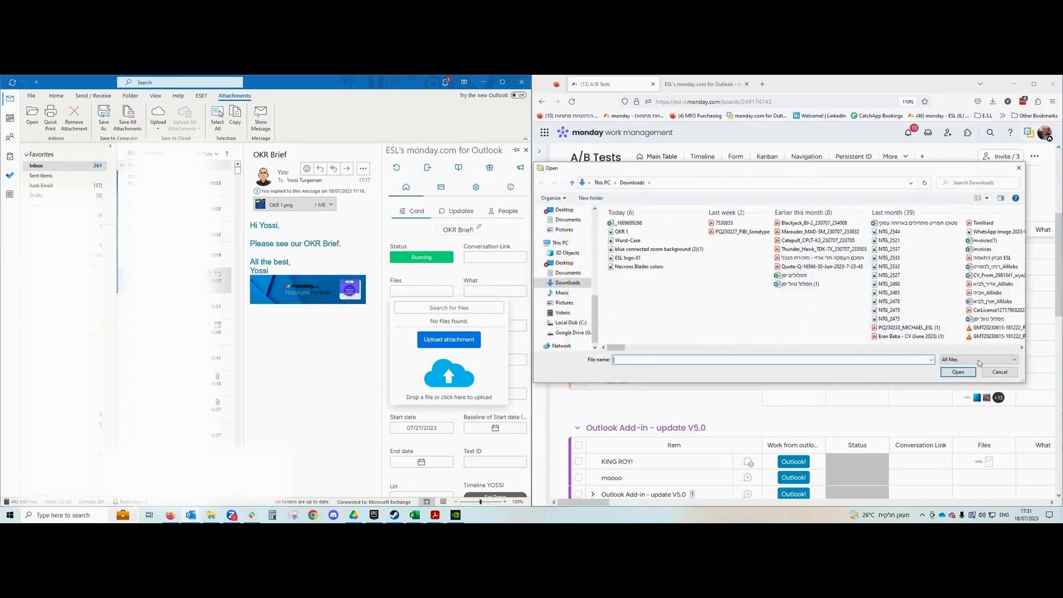
left_click(999, 372)
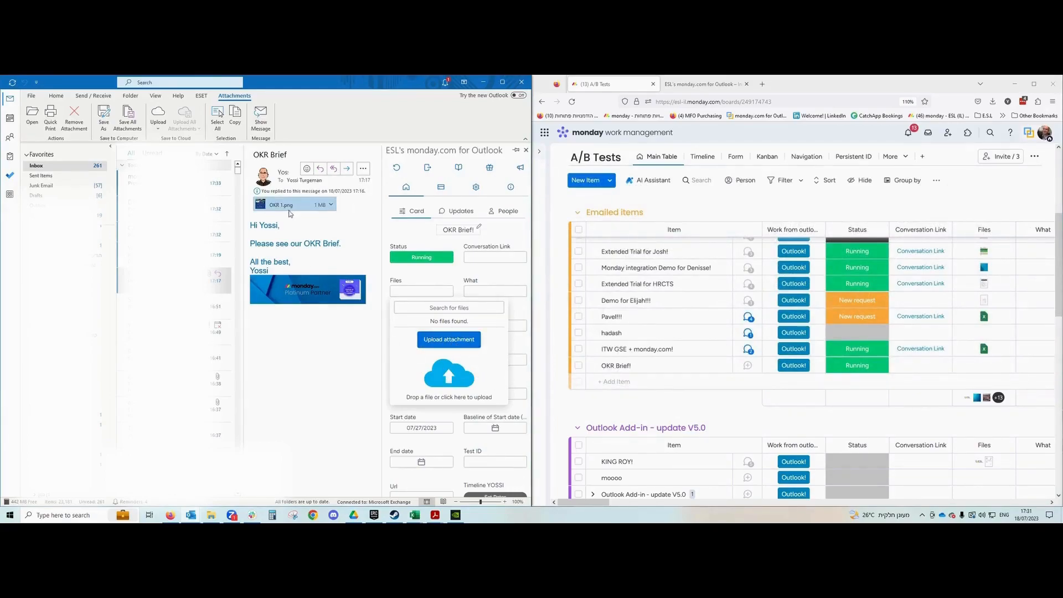
left_click_drag(291, 206, 426, 380)
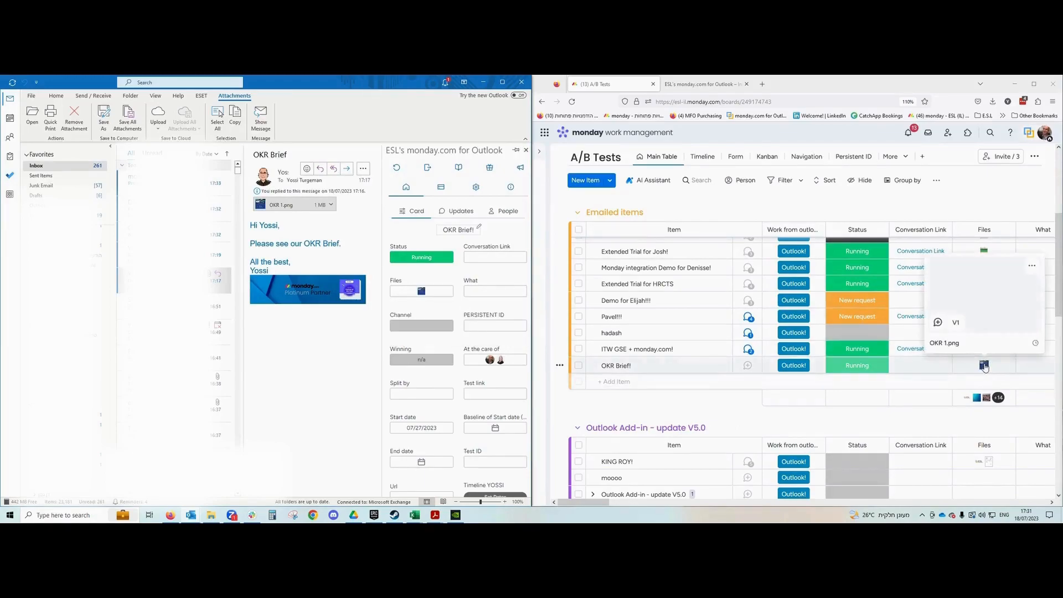
left_click(984, 365)
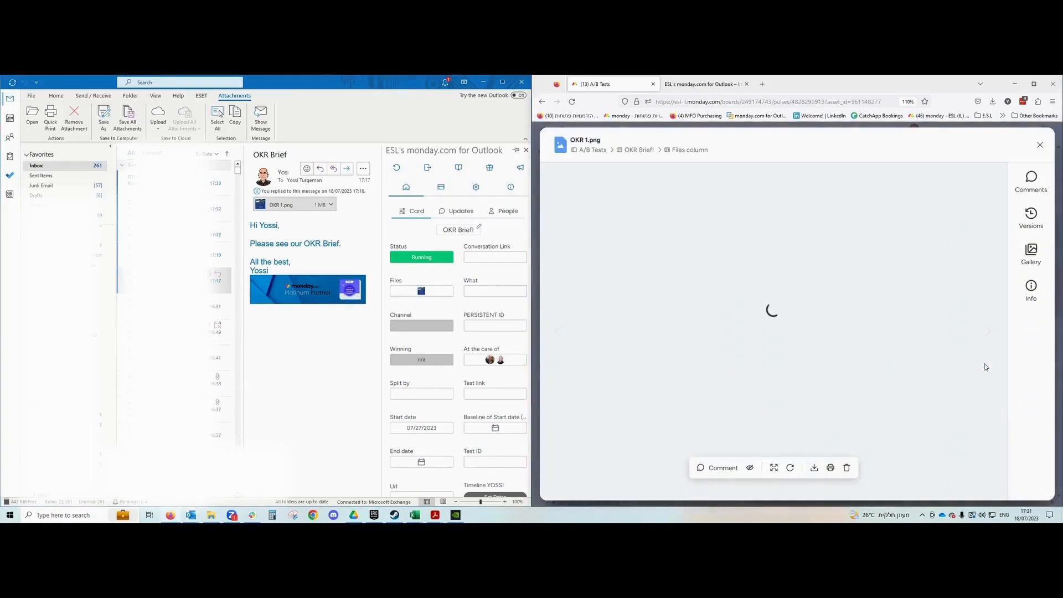
Close the OKR 1.png file viewer in monday.com.
left_click(1040, 145)
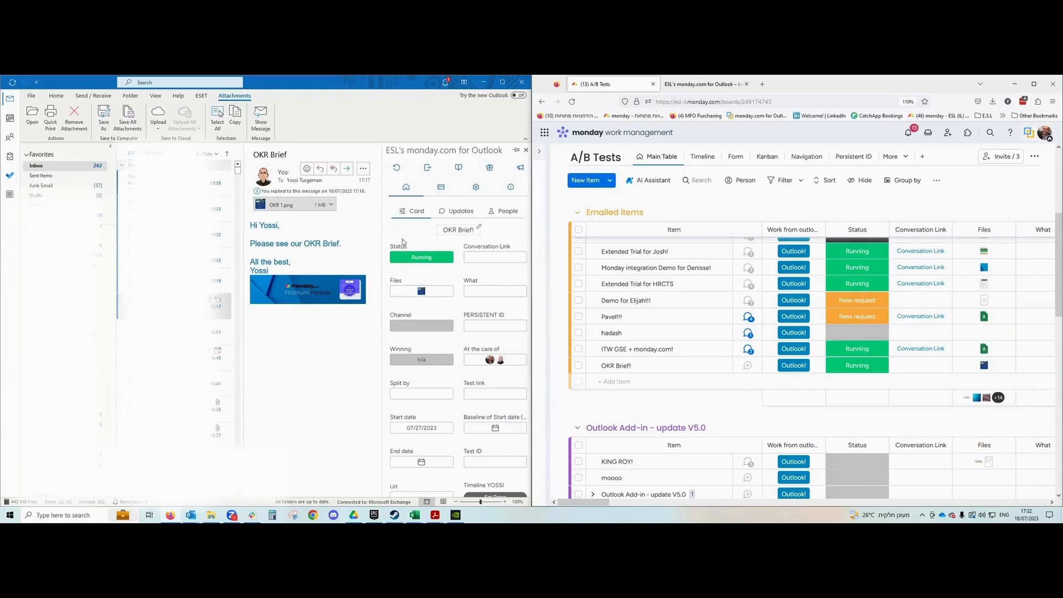
Return the add-in to its home view and open the OKR Brief! item in monday.com.
left_click(406, 188)
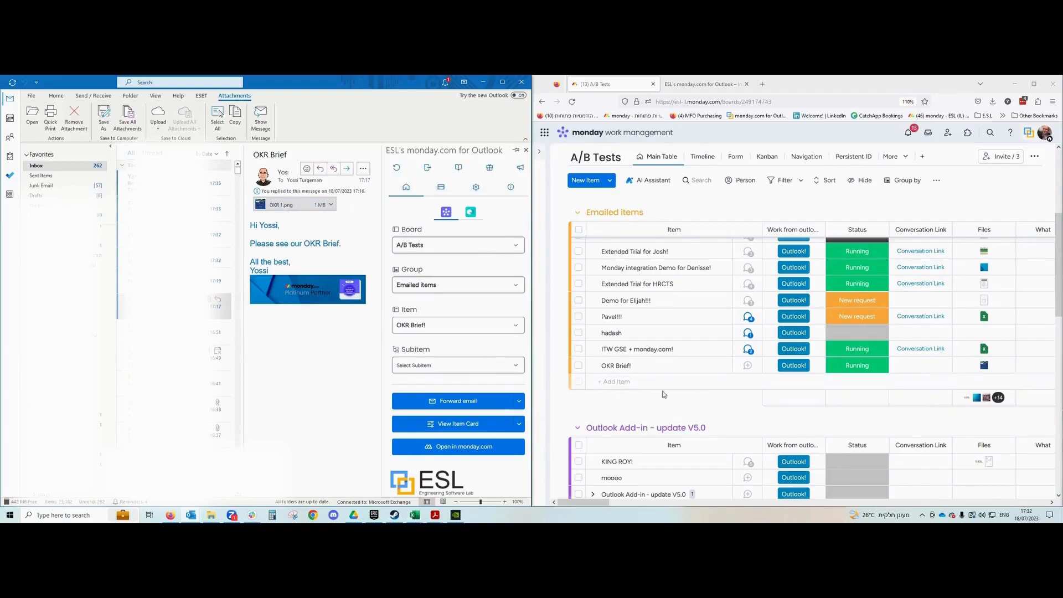
left_click(747, 366)
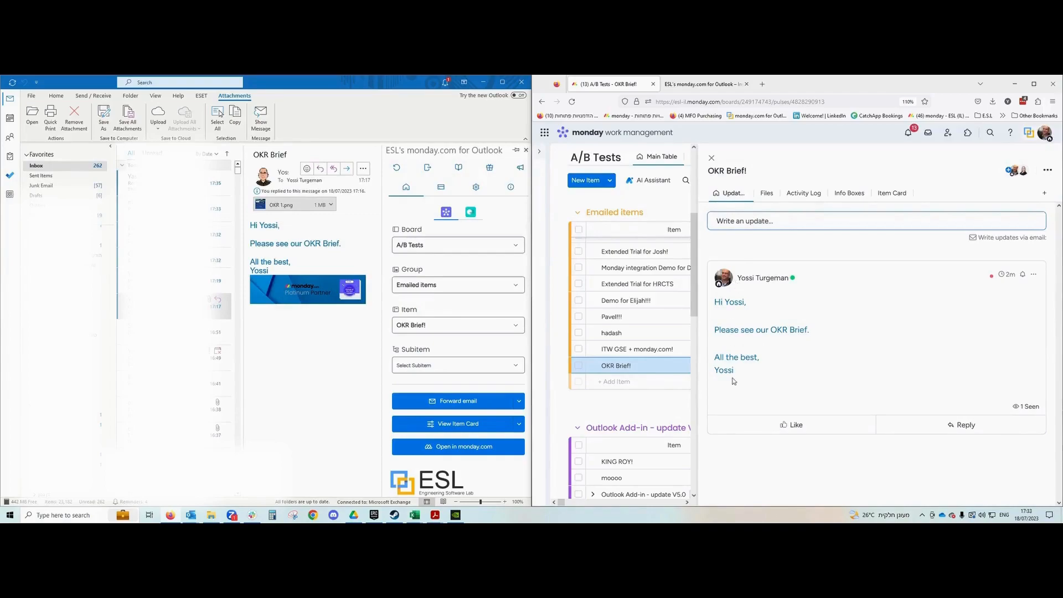
Check the item's Files, then post the RE: OKR Brief reply email as an item update.
left_click(767, 193)
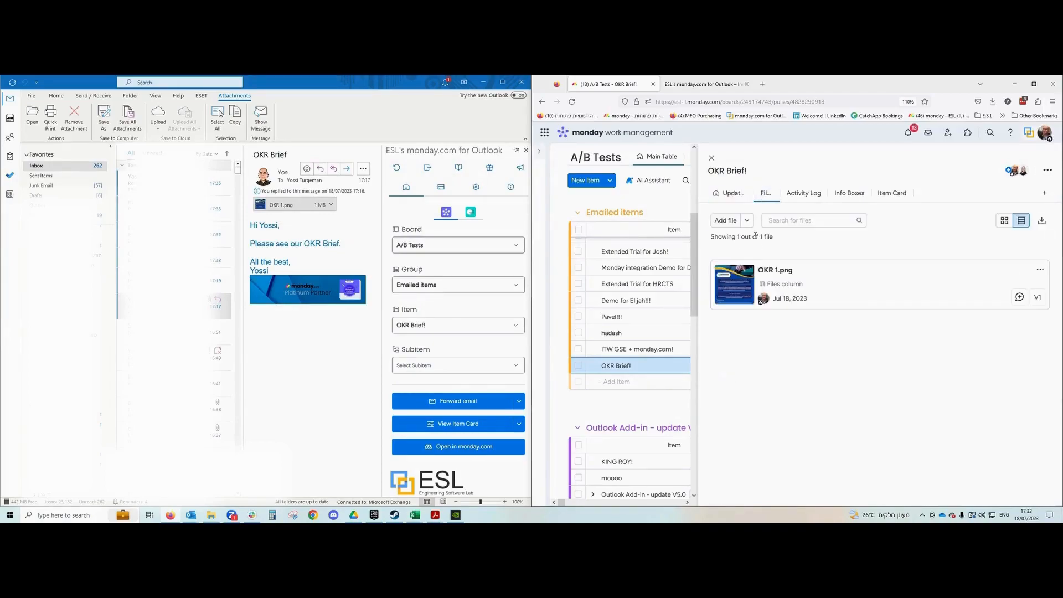
left_click(731, 192)
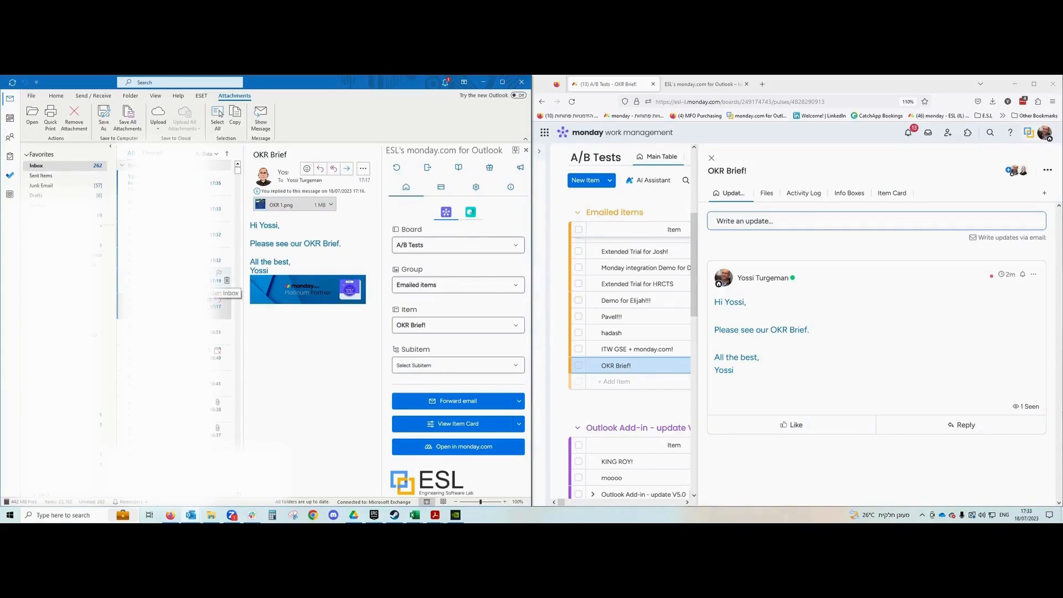
left_click(217, 285)
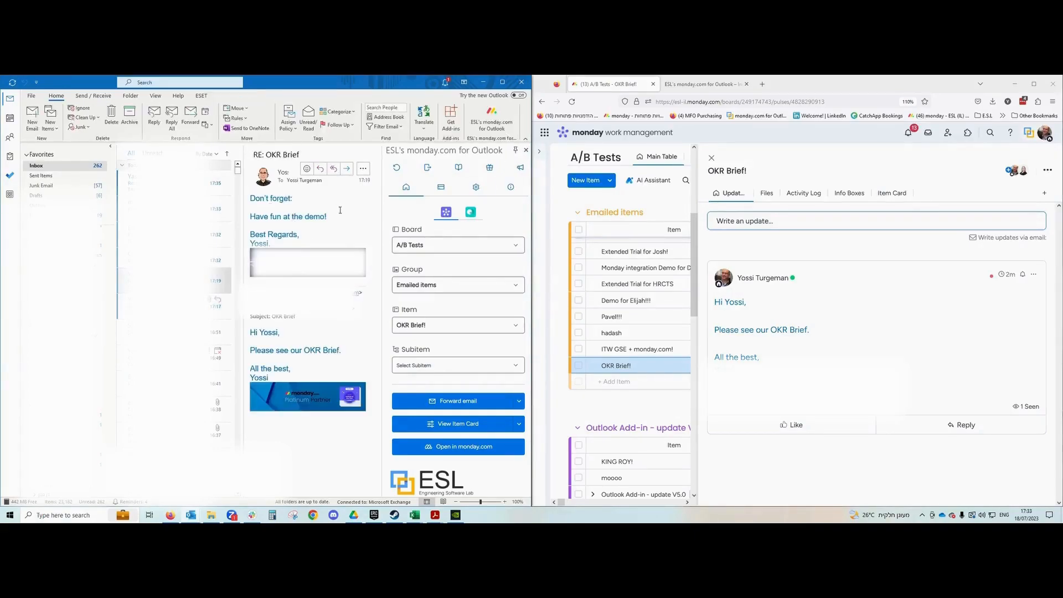
left_click(464, 400)
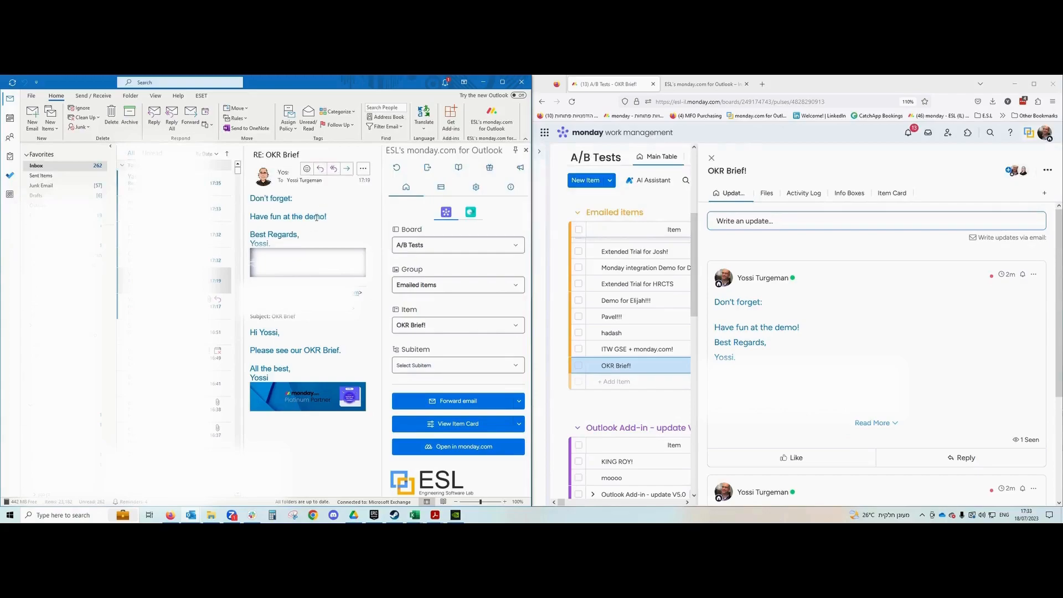
Forward the reply to the suggested contact, noting the demo recording and asking 'Please do a voice over :)'.
left_click(342, 167)
type("osnat")
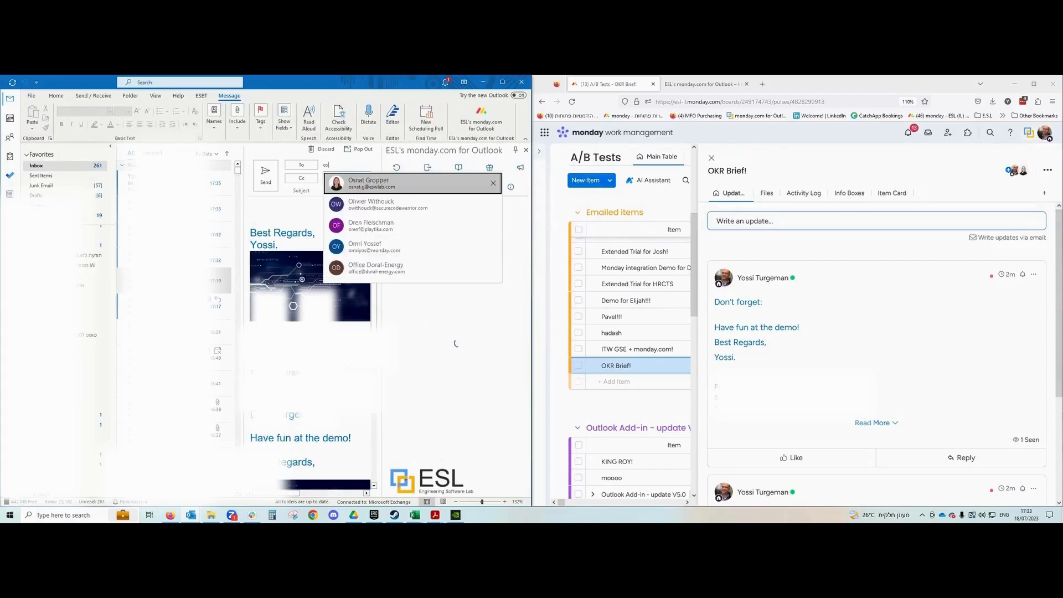
key("Return")
key("Tab")
key("Tab")
key("Tab")
type("Hi Osnat")
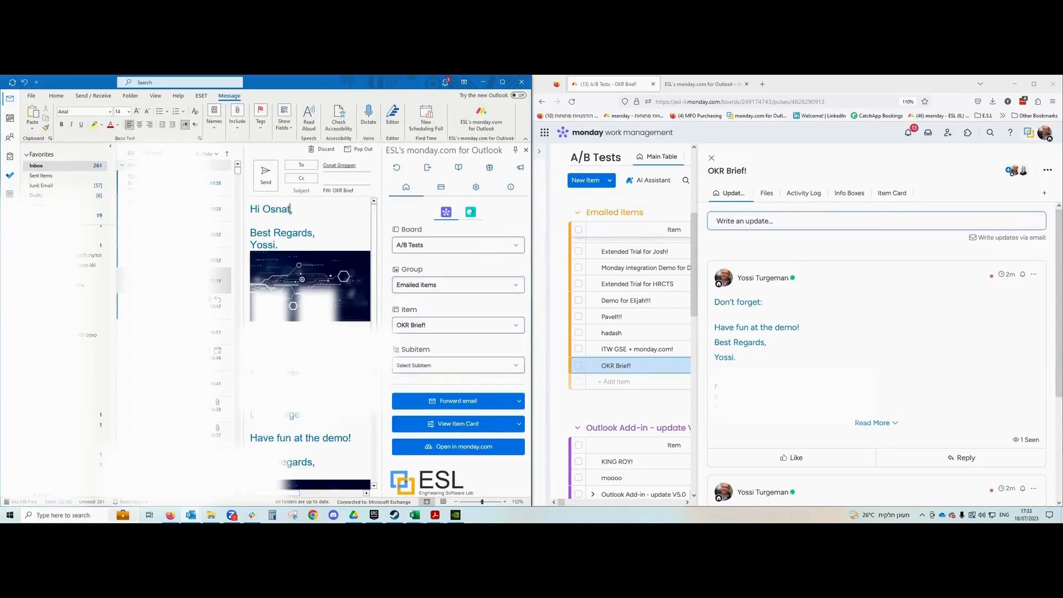
type("!")
key("Return")
key("Return")
type("I am are")
key("BackSpace")
key("BackSpace")
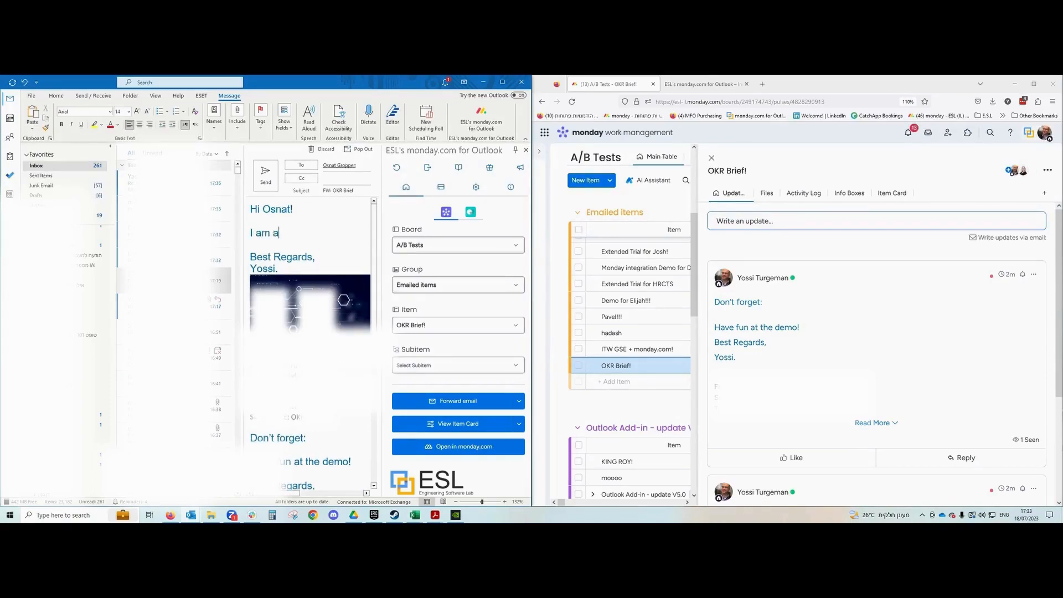
key("BackSpace")
type("recon")
type("ding the demo!")
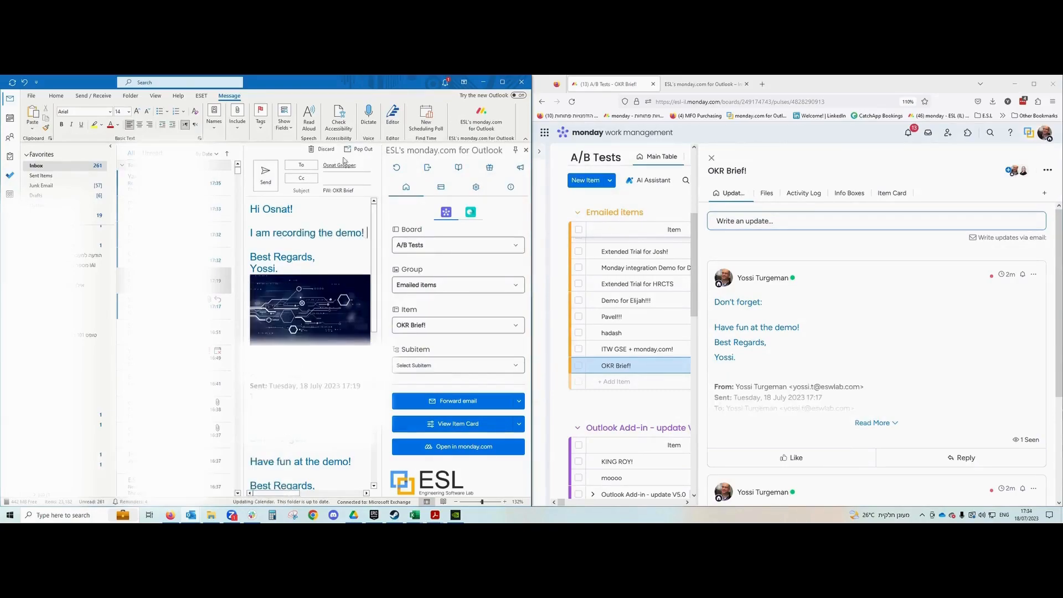
key("Return")
type("Pleas do")
key("BackSpace")
key("BackSpace")
key("BackSpace")
type("e do a voice ove")
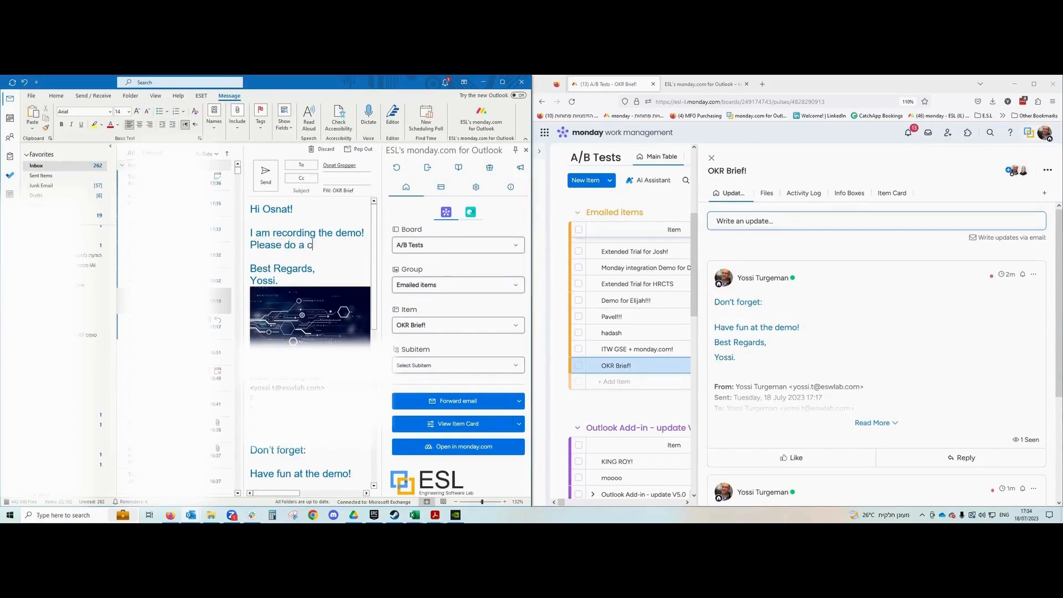
type("r :)")
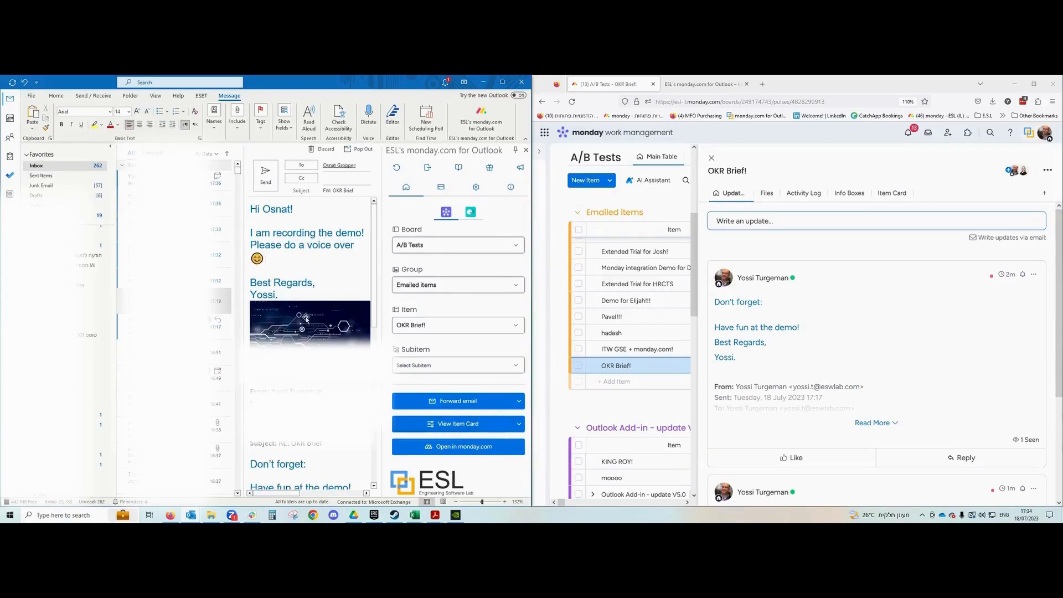
Collapse the folder list and add the item's conversation-link address to Cc.
left_click(111, 146)
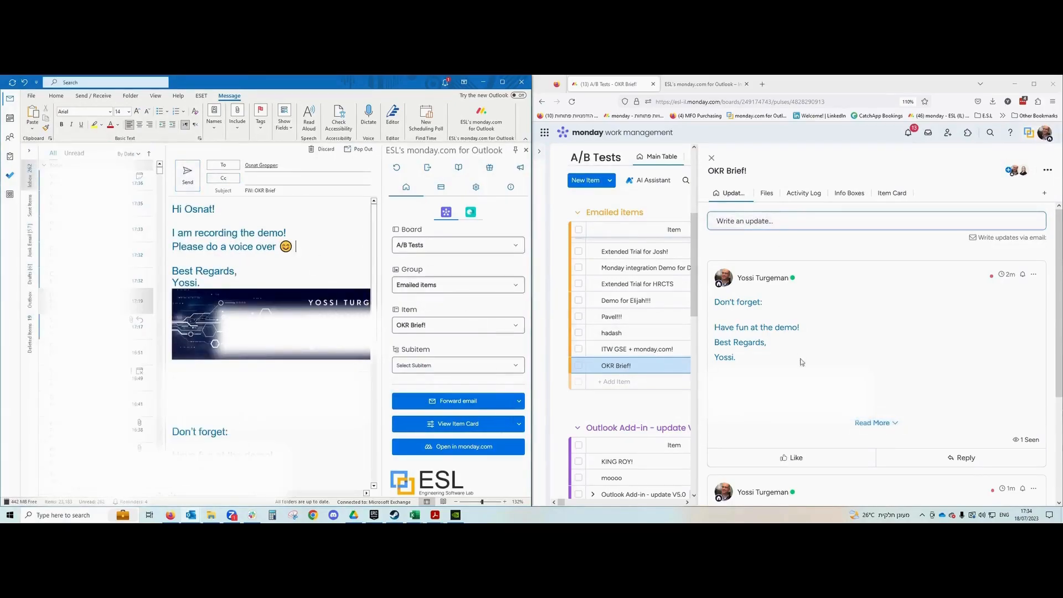
left_click(520, 402)
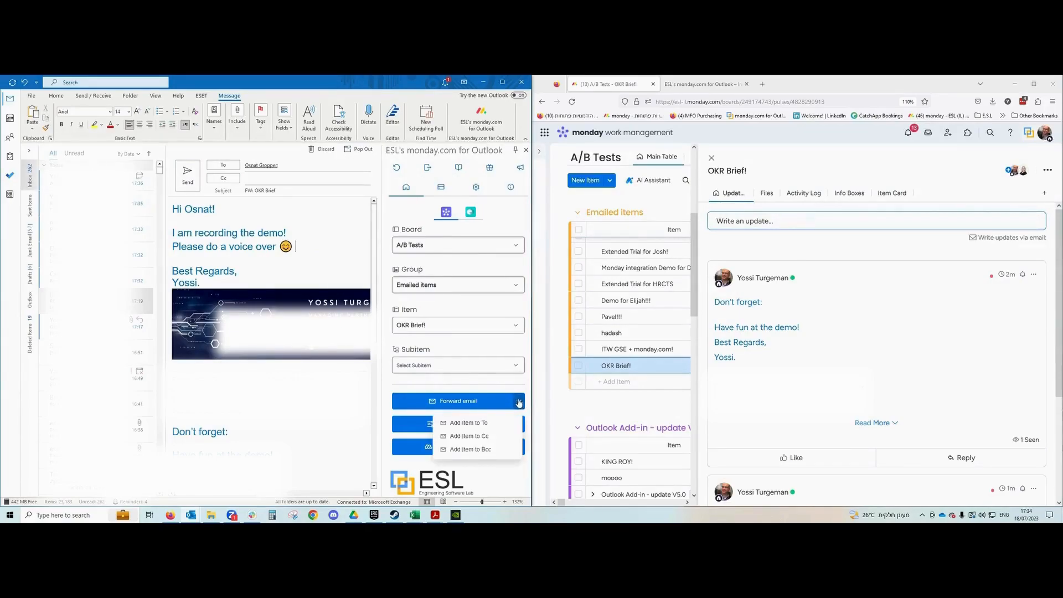
left_click(481, 442)
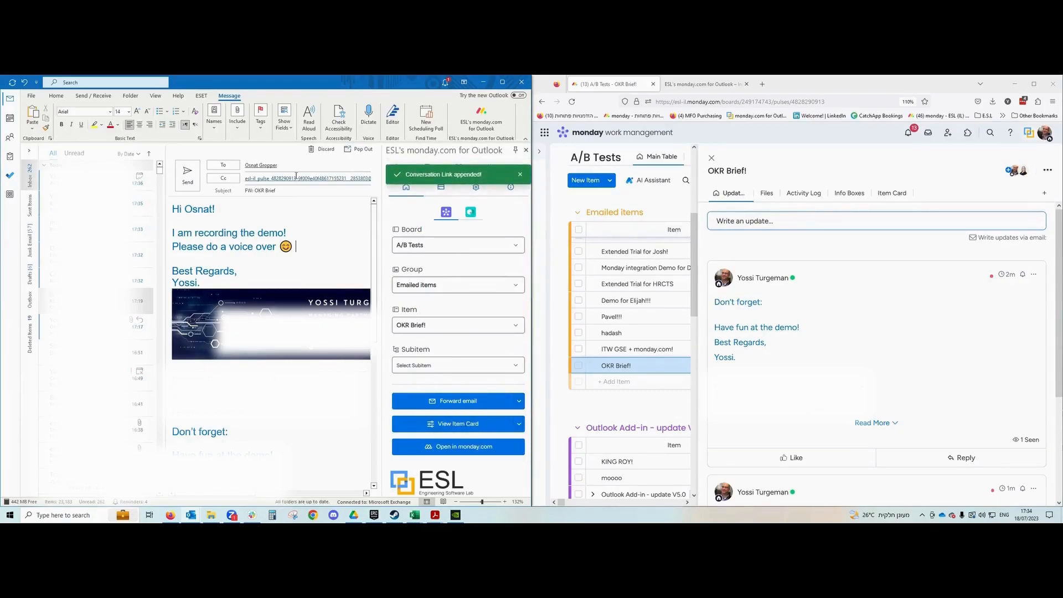
mouse_move(296, 176)
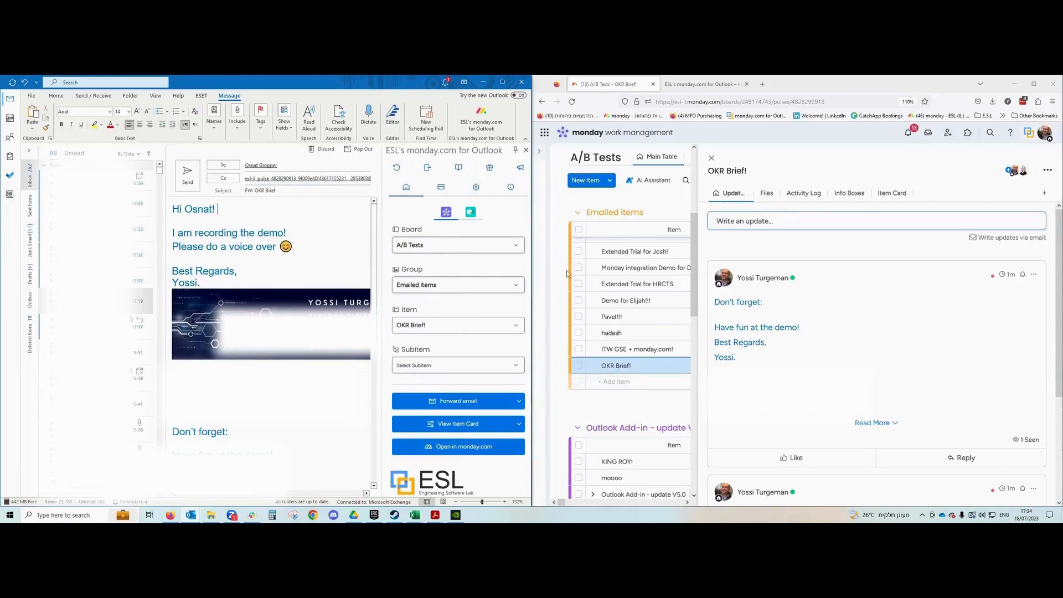
Send the forward, then start a reply to the sent FW: OKR Brief message from Sent Items.
mouse_move(724, 280)
left_click(188, 180)
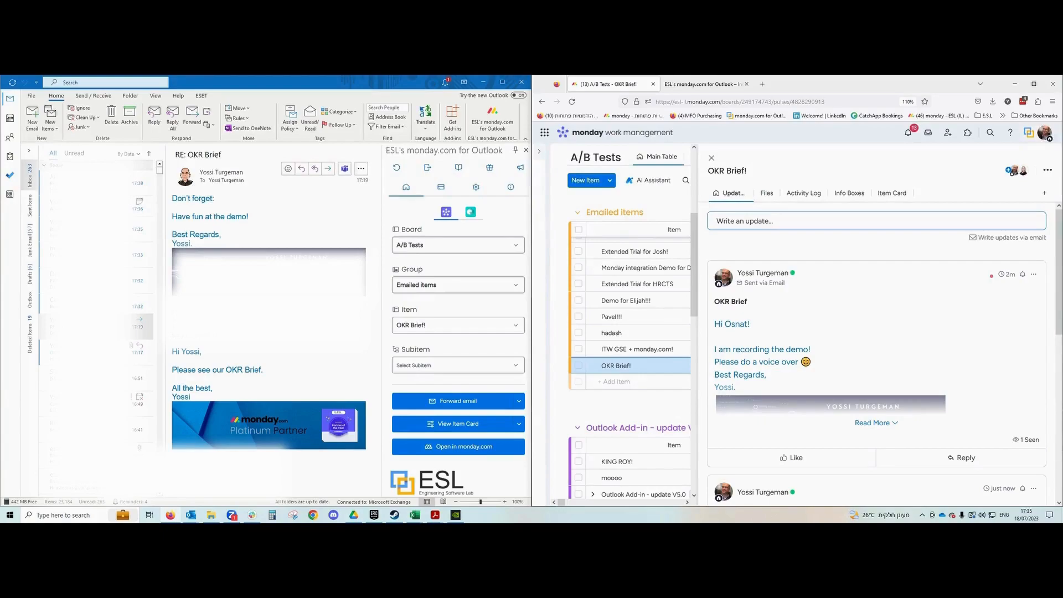
left_click(29, 205)
left_click(100, 183)
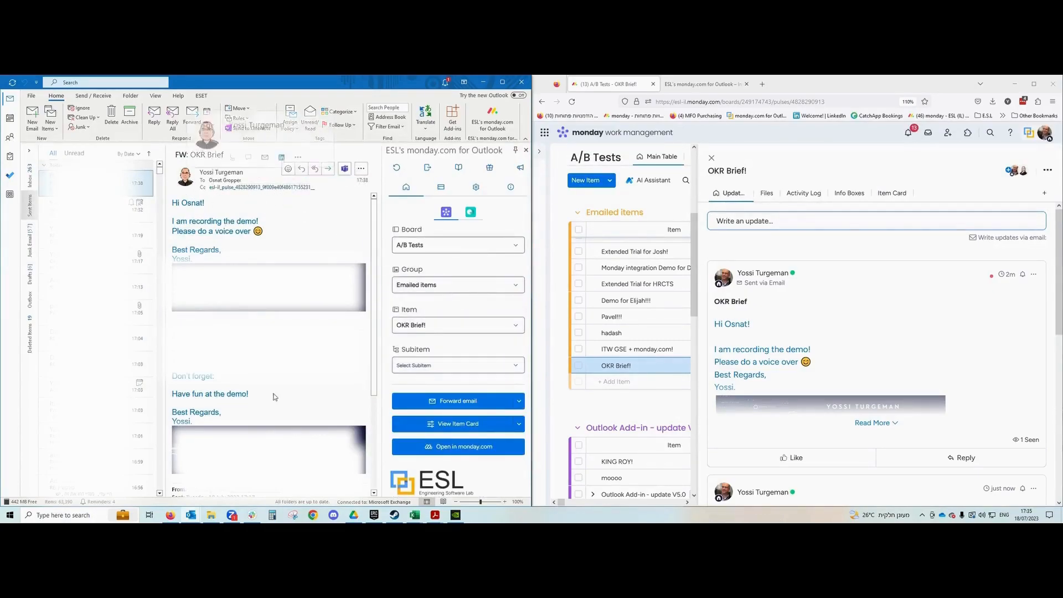
left_click(302, 169)
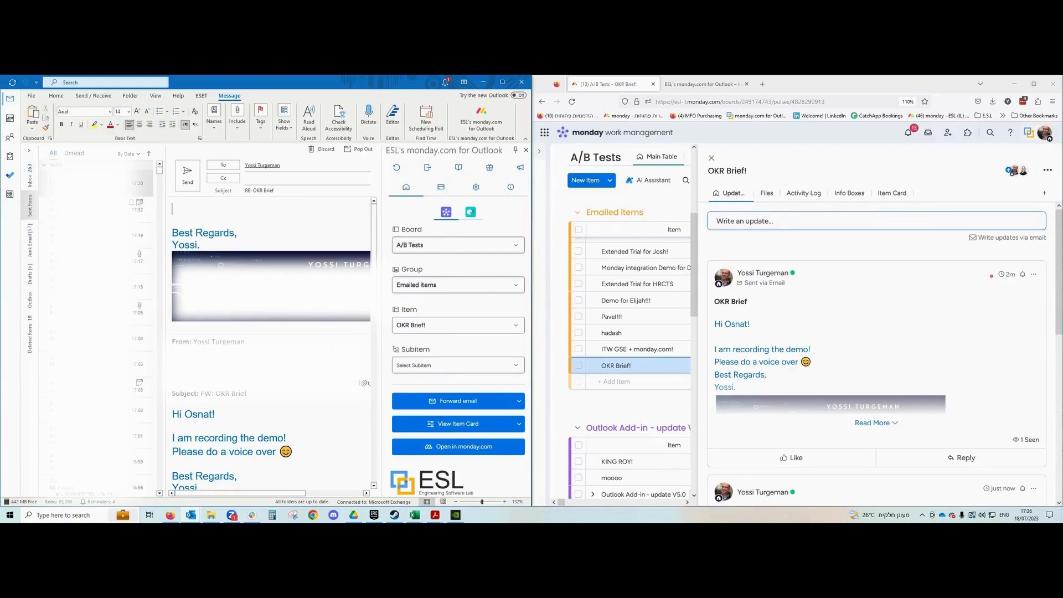
Try the Outlook Integration demo item, refresh the add-in, then view the OKR Brief item's people.
left_click(461, 325)
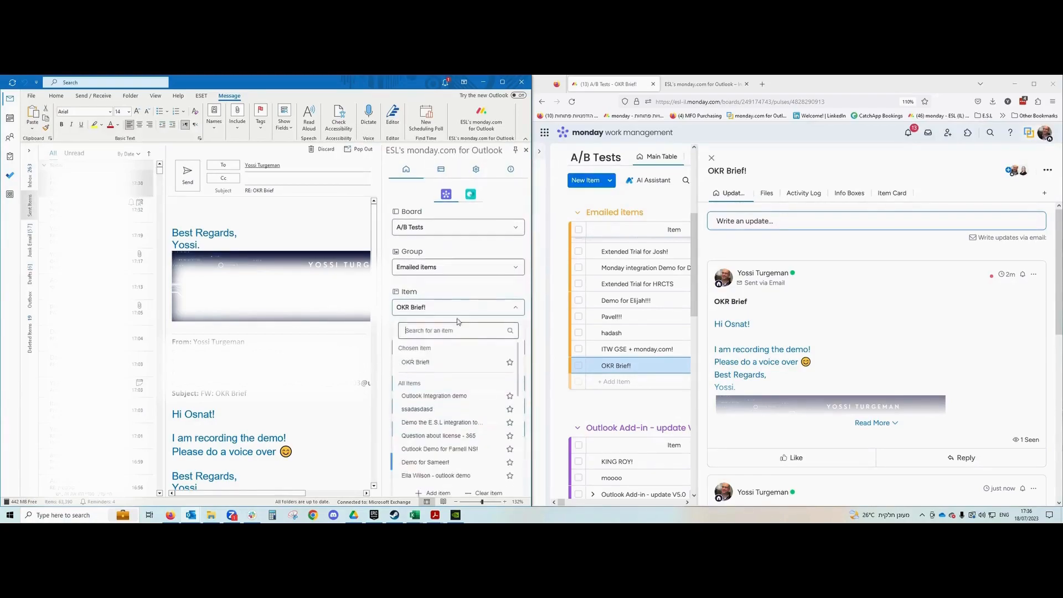
left_click(434, 396)
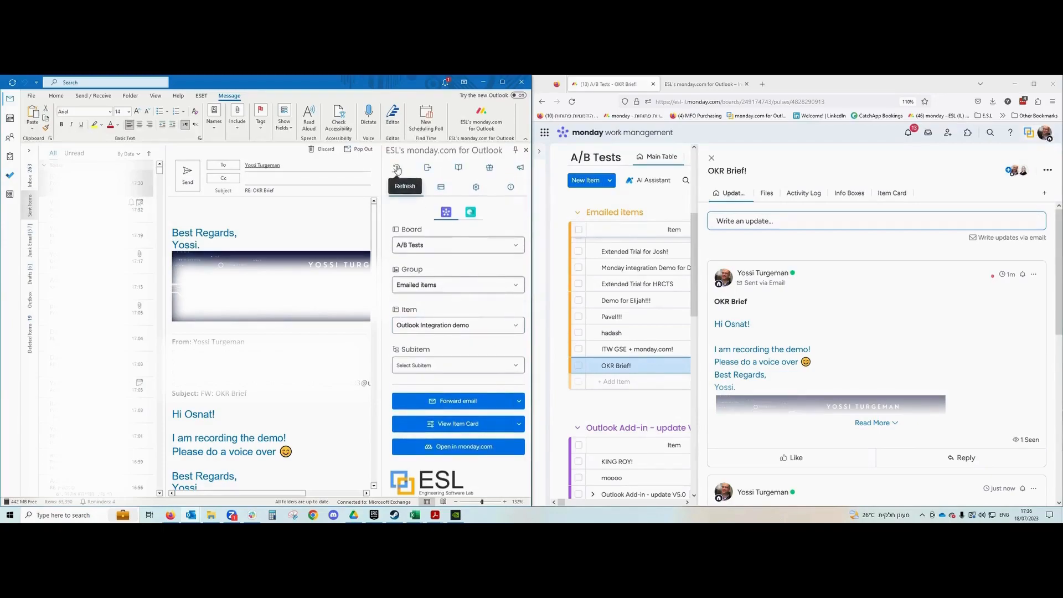
left_click(396, 168)
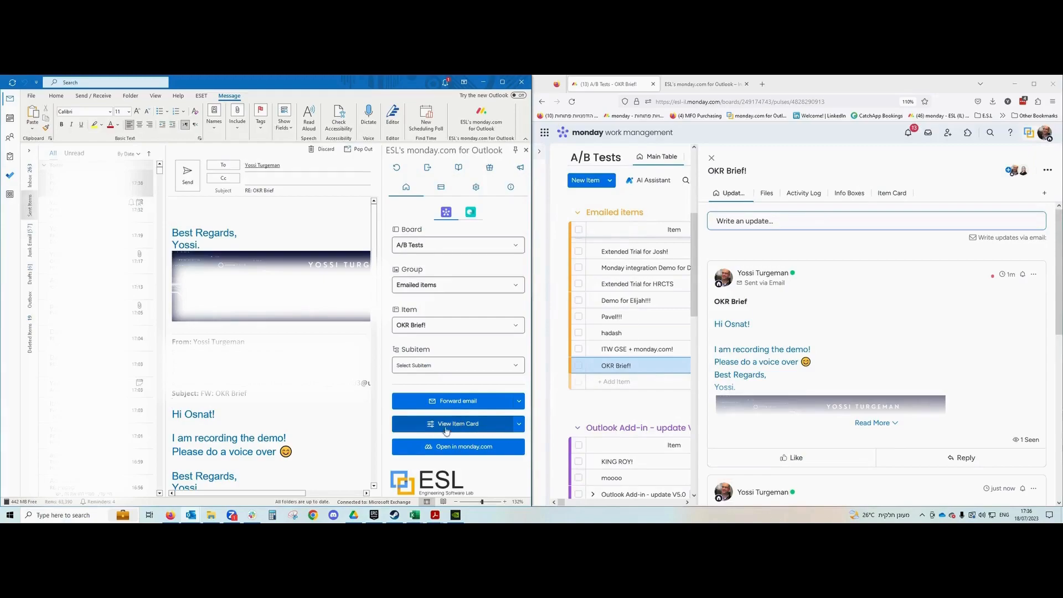
left_click(520, 425)
left_click(465, 460)
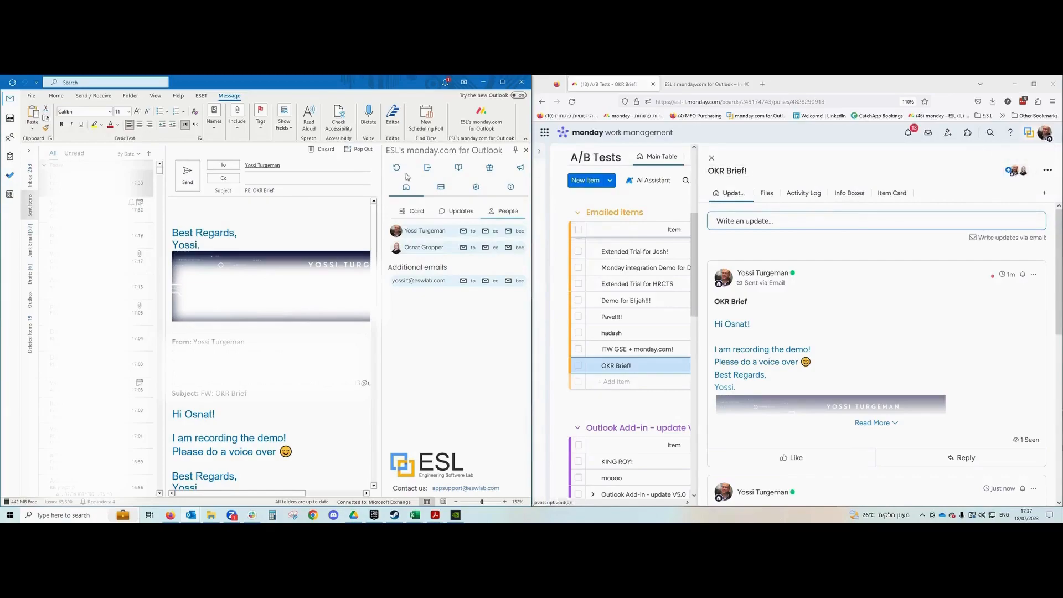
Add the item's first contact to Cc and the second to Bcc, then show the card fields.
left_click(486, 231)
left_click(505, 250)
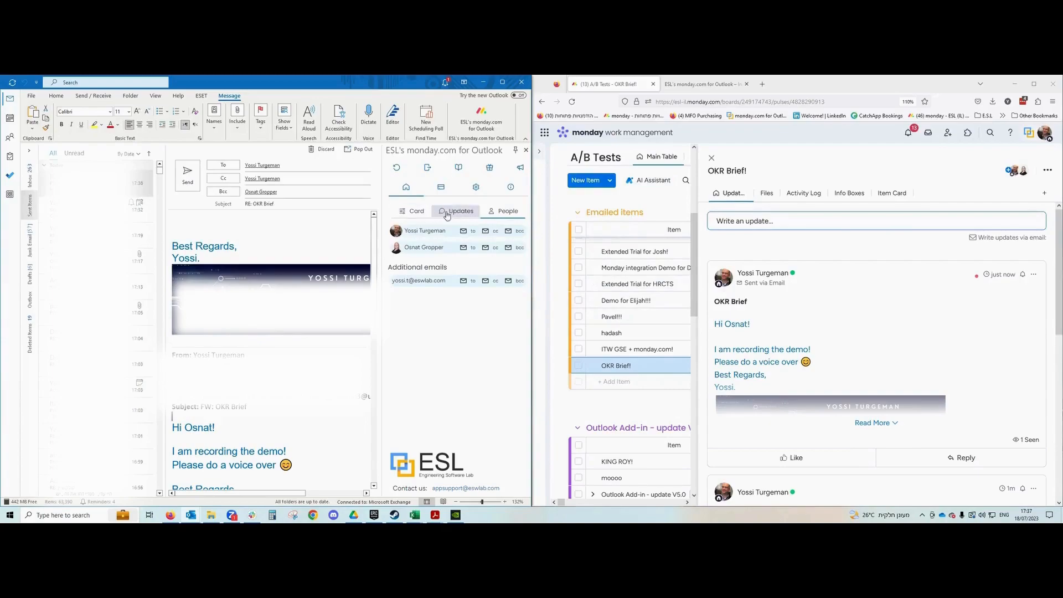
left_click(414, 217)
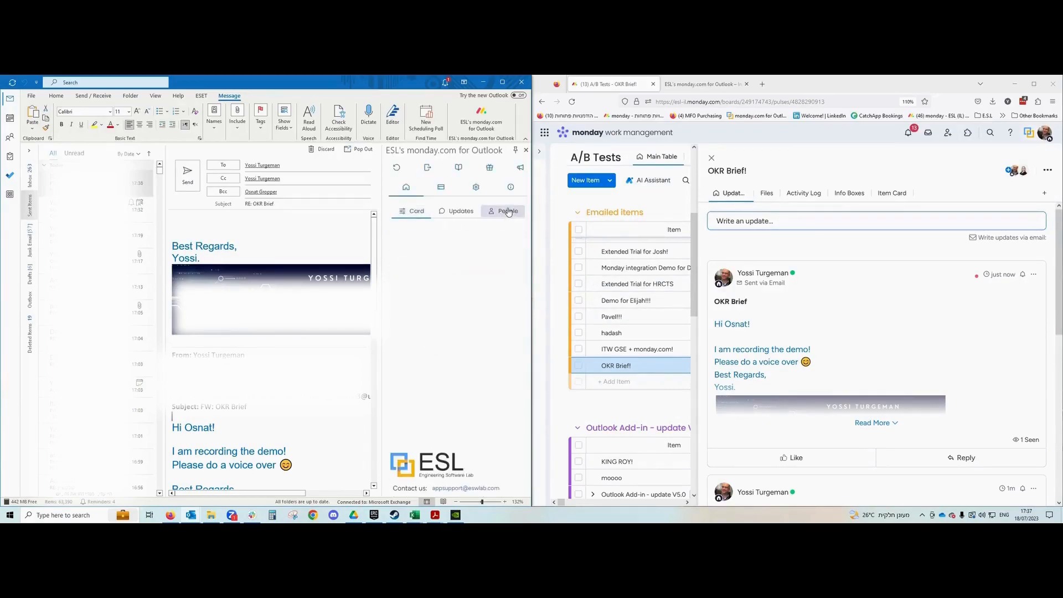
Post the update 'This is a new update' to the OKR Brief! item from the add-in's Updates tab.
left_click(460, 212)
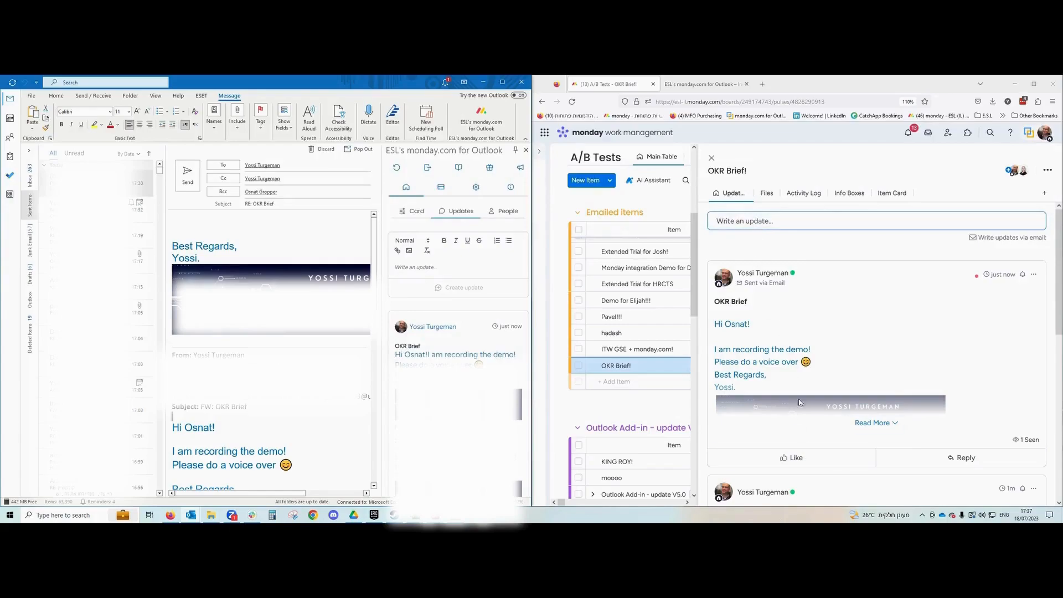
scroll(428, 318, "down", 3)
scroll(428, 320, "down", 6)
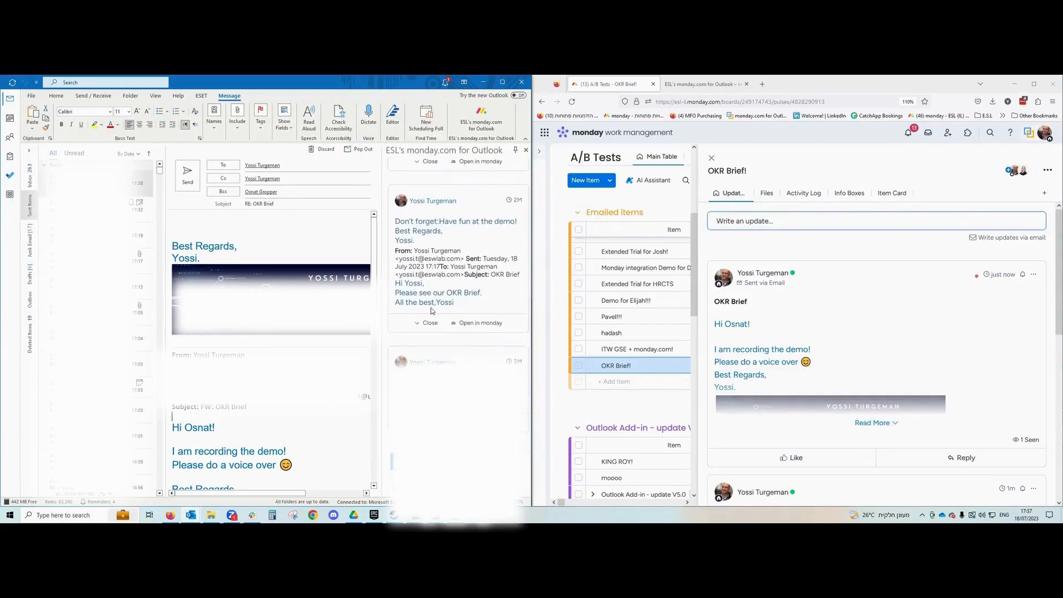
scroll(432, 311, "up", 9)
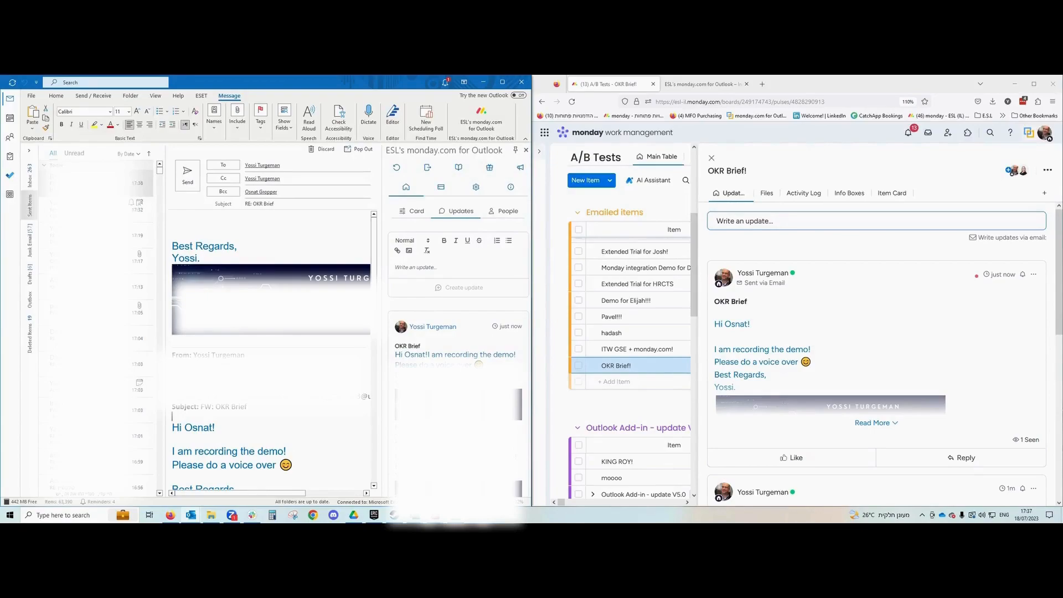
scroll(453, 361, "down", 3)
scroll(453, 361, "up", 3)
type("This is a new update!")
left_click(456, 287)
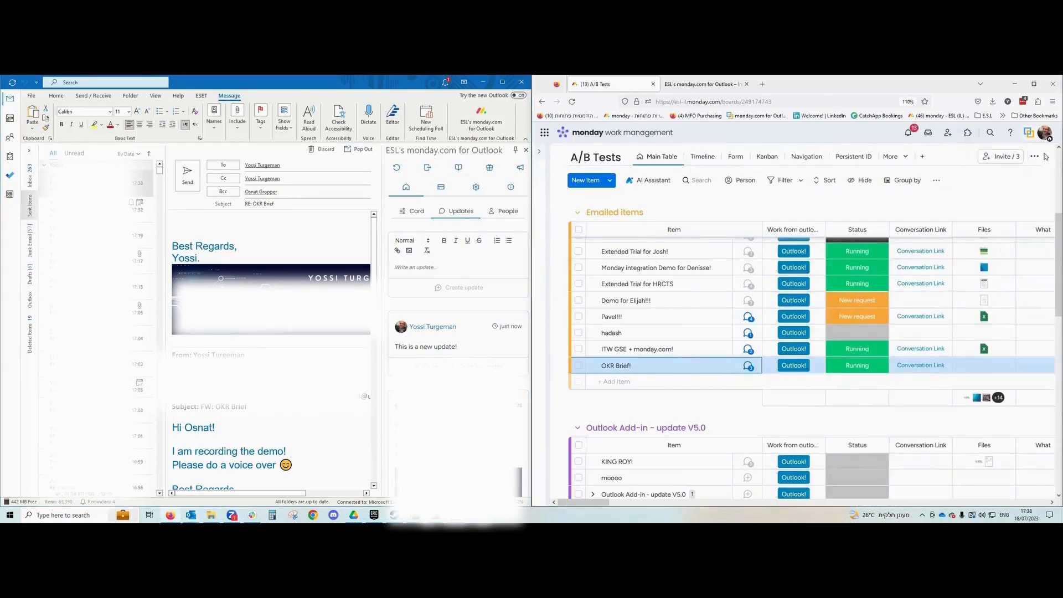
Open the A/B Tests board's automations center and start a new custom automation.
left_click(1035, 157)
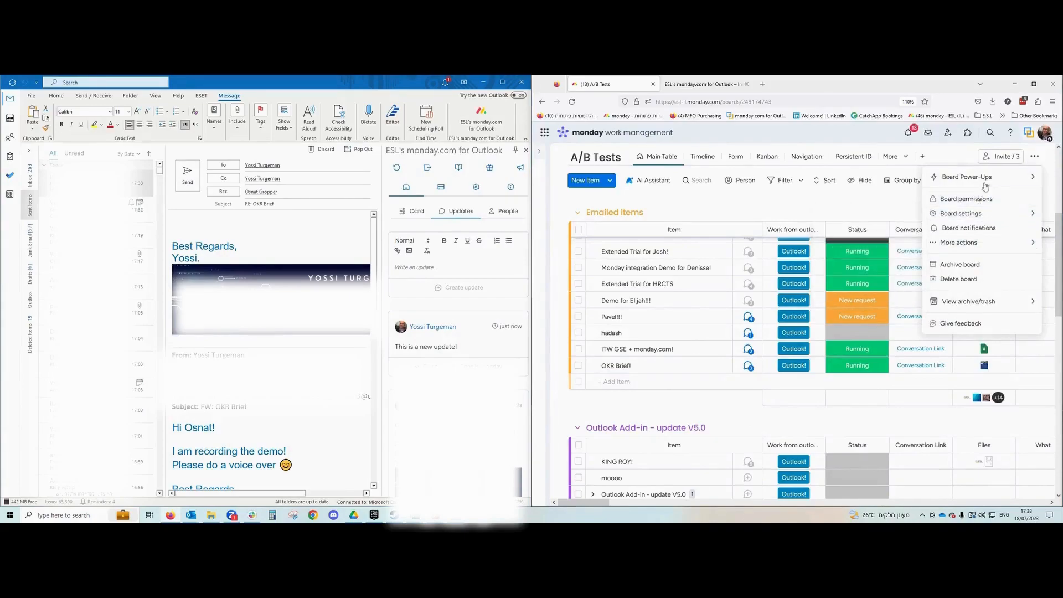
mouse_move(985, 180)
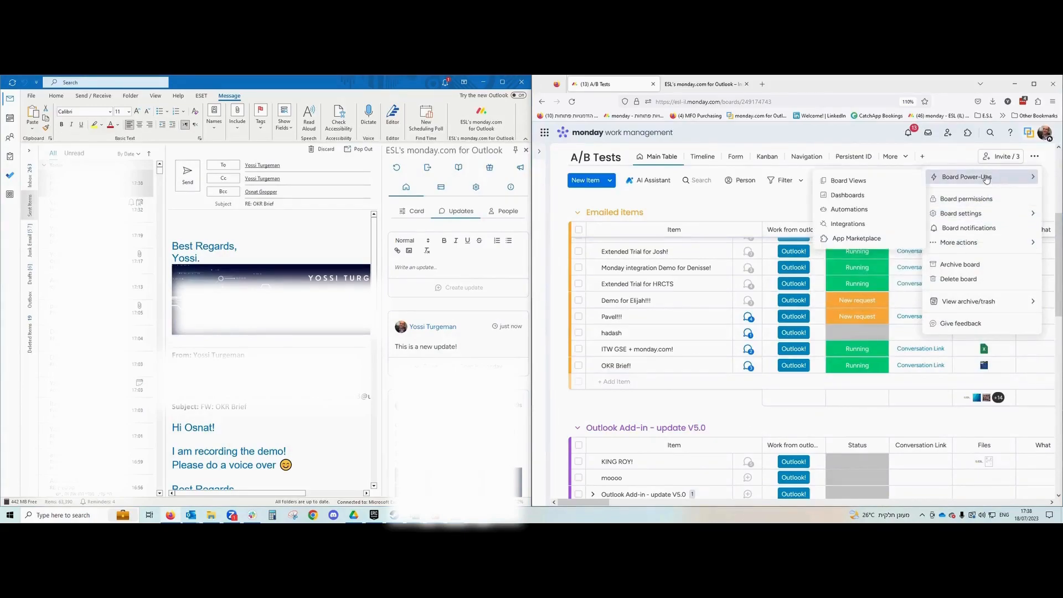
left_click(853, 211)
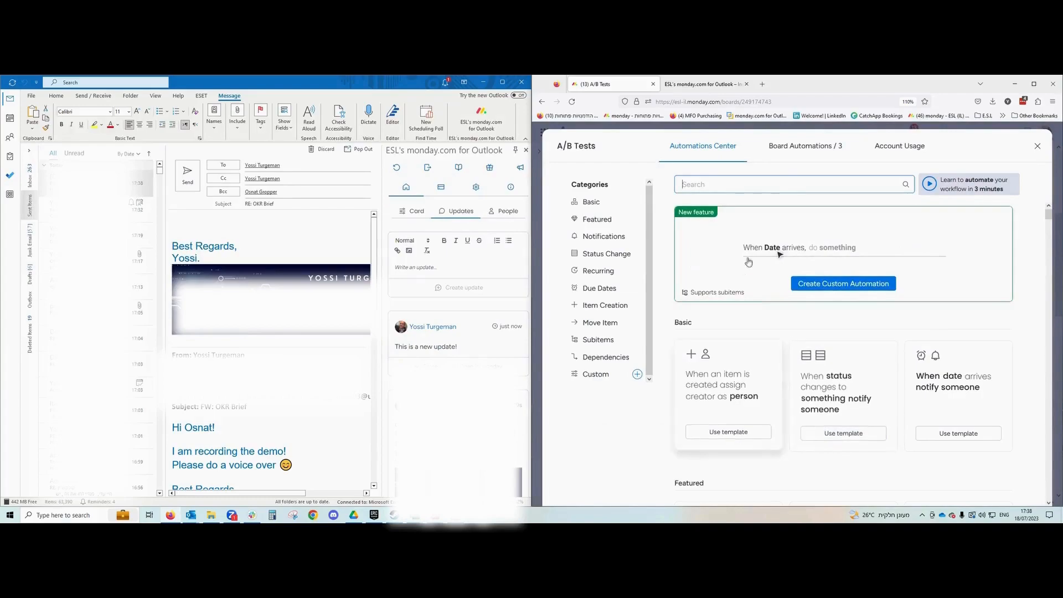
left_click(592, 374)
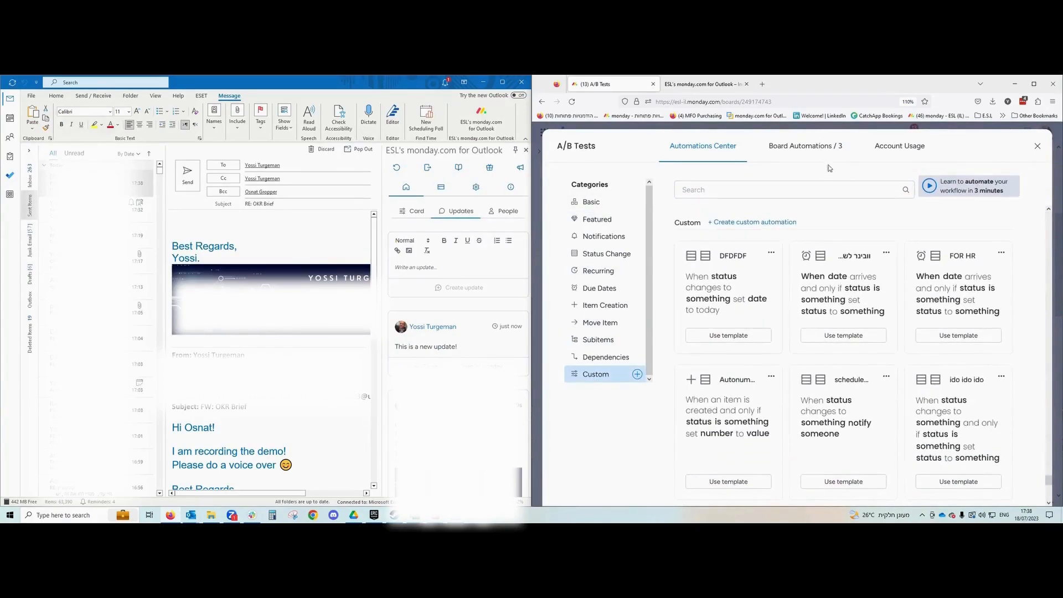
left_click(806, 147)
left_click(983, 184)
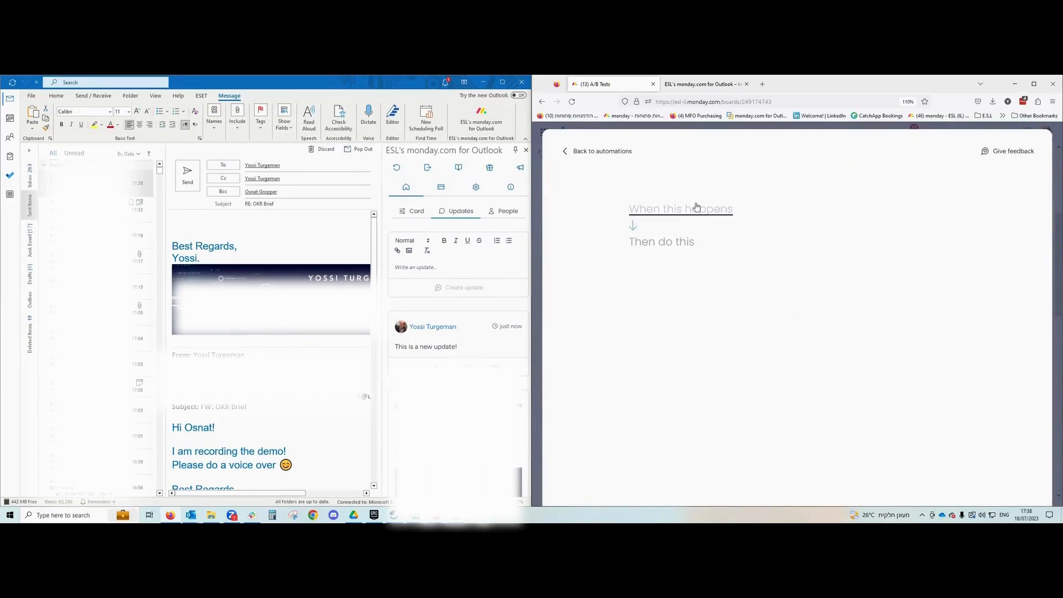
Set the automation trigger to fire when Status changes to Waiting for Review.
left_click(697, 208)
left_click(697, 263)
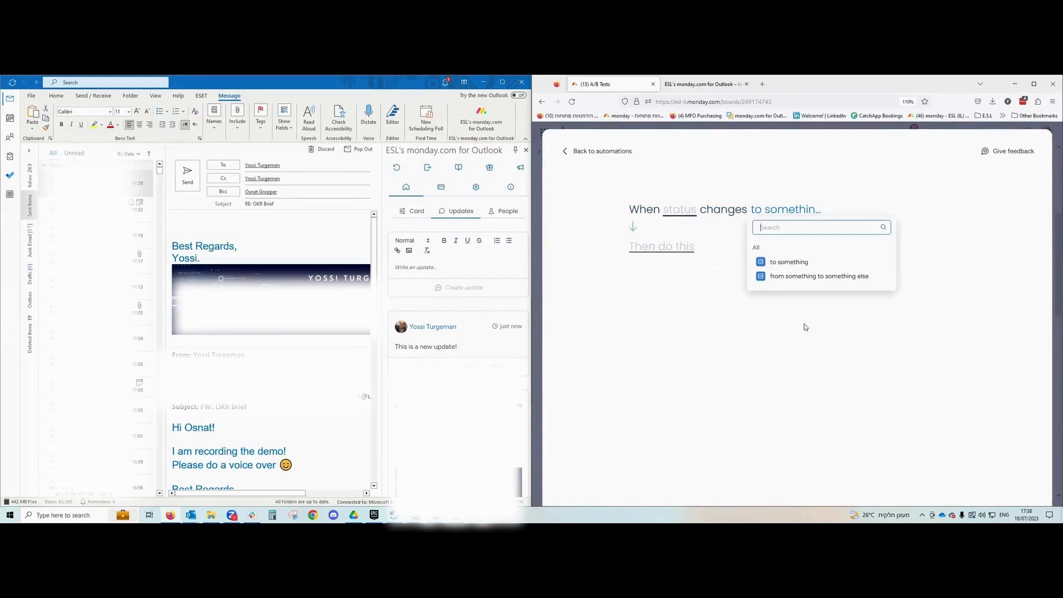
left_click(796, 261)
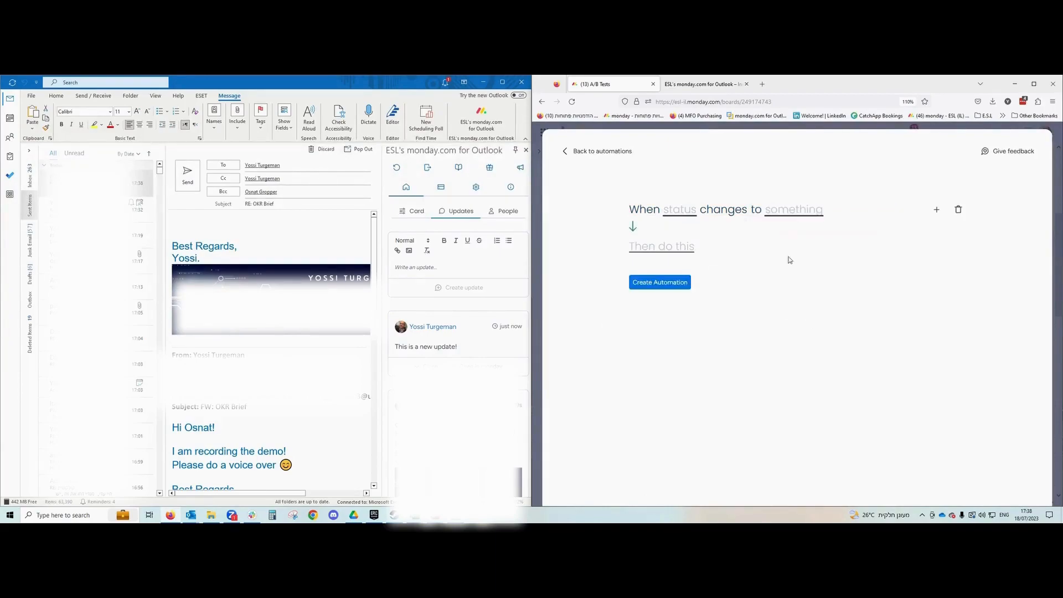
left_click(687, 213)
left_click(711, 253)
left_click(784, 216)
scroll(820, 277, "down", 3)
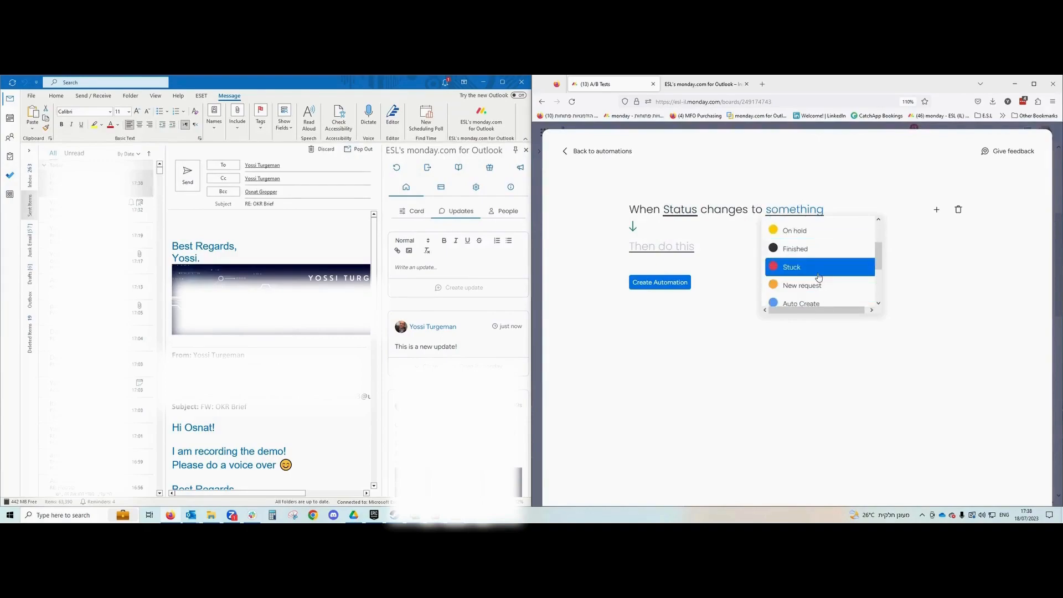
scroll(827, 265, "down", 2)
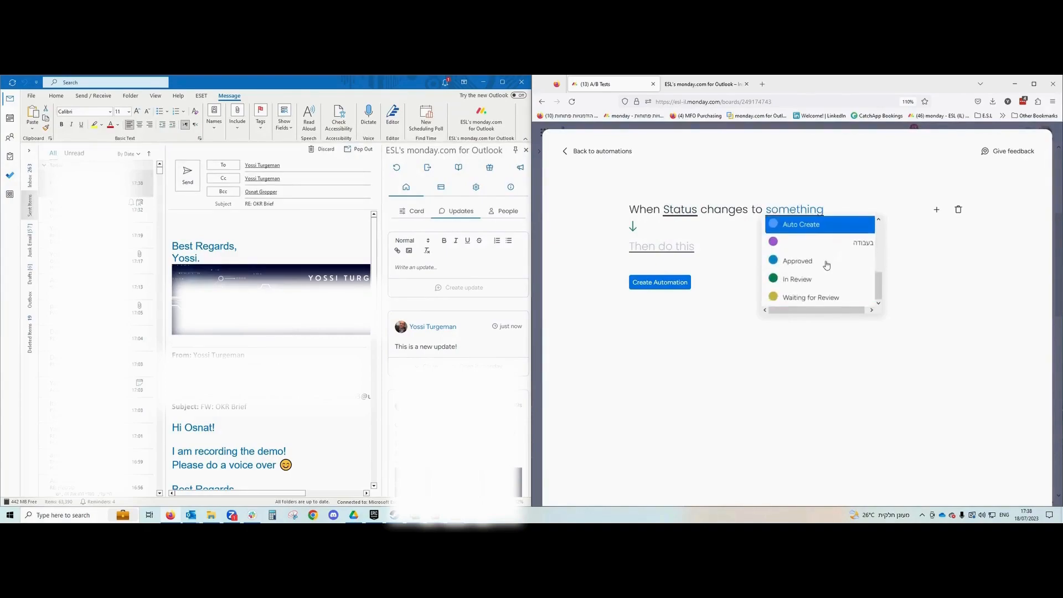
left_click(811, 302)
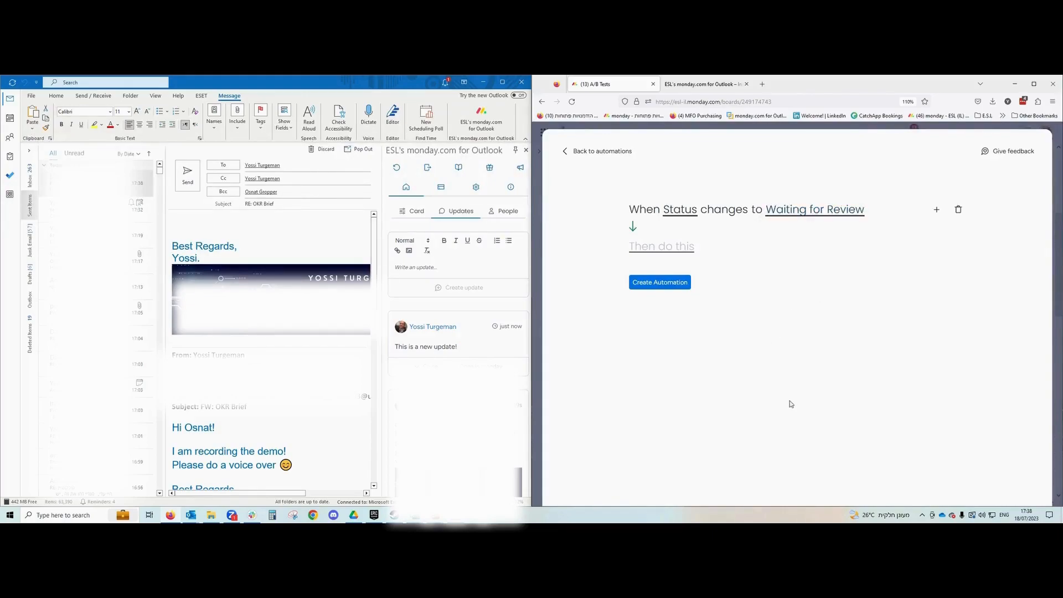
Make it notify me with 'Hi [Item Name] is waitign' and create the automation.
left_click(664, 246)
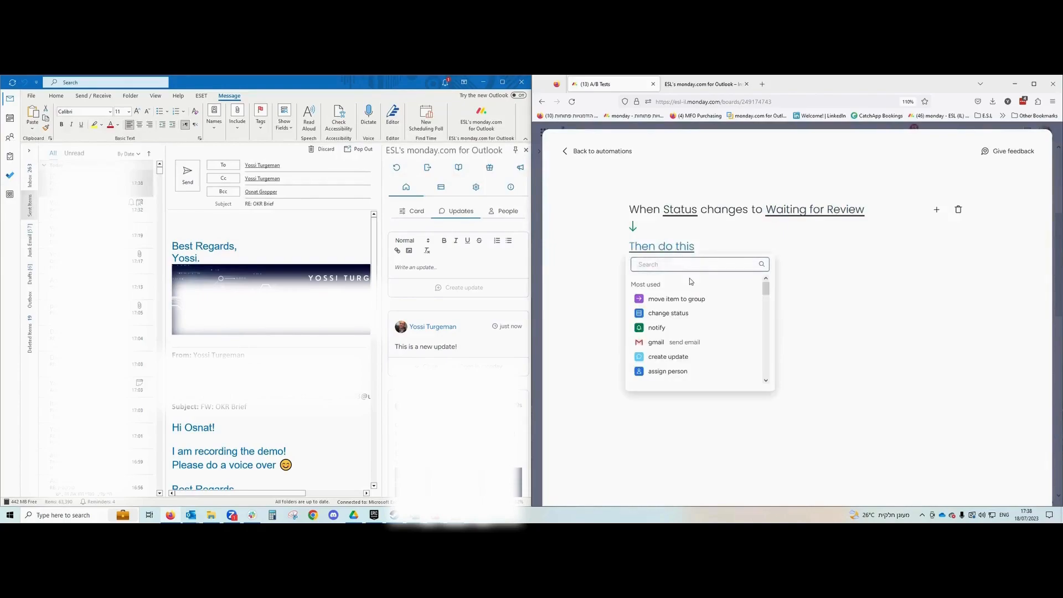
left_click(664, 333)
left_click(706, 253)
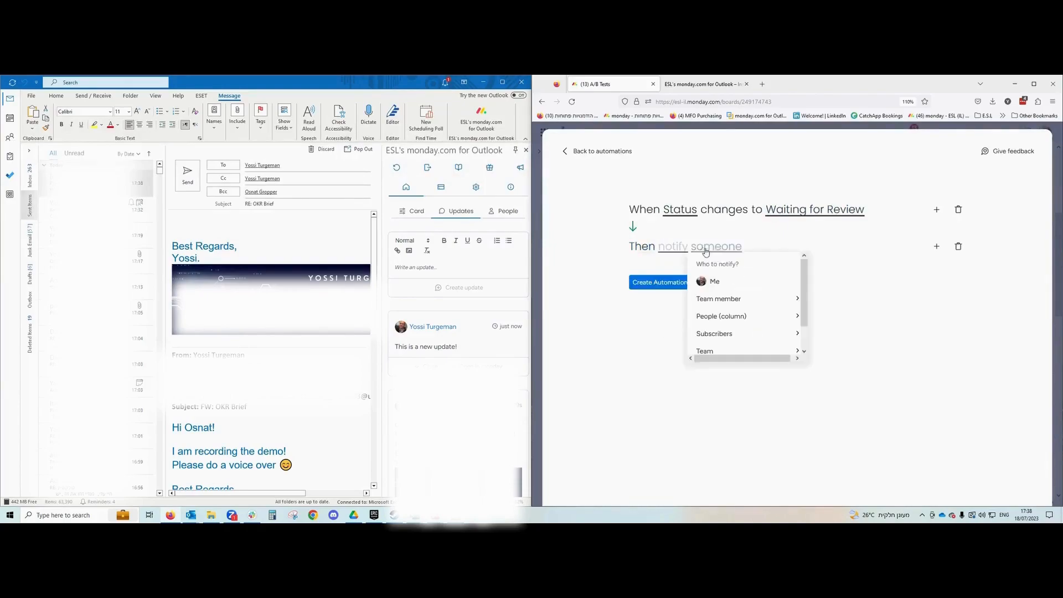
left_click(714, 281)
left_click(682, 250)
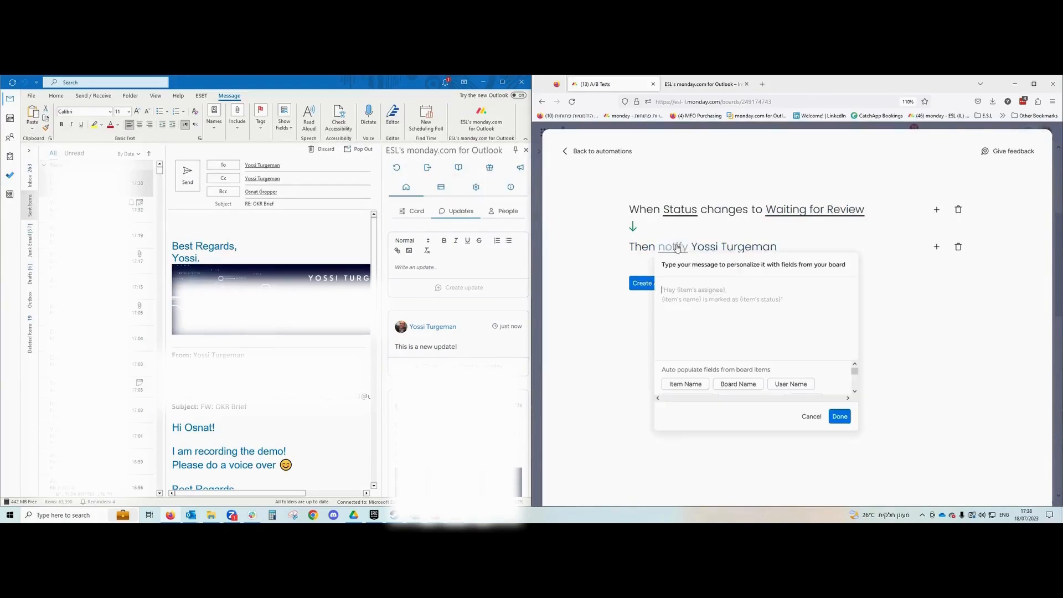
type("Hi Yossi, this item:")
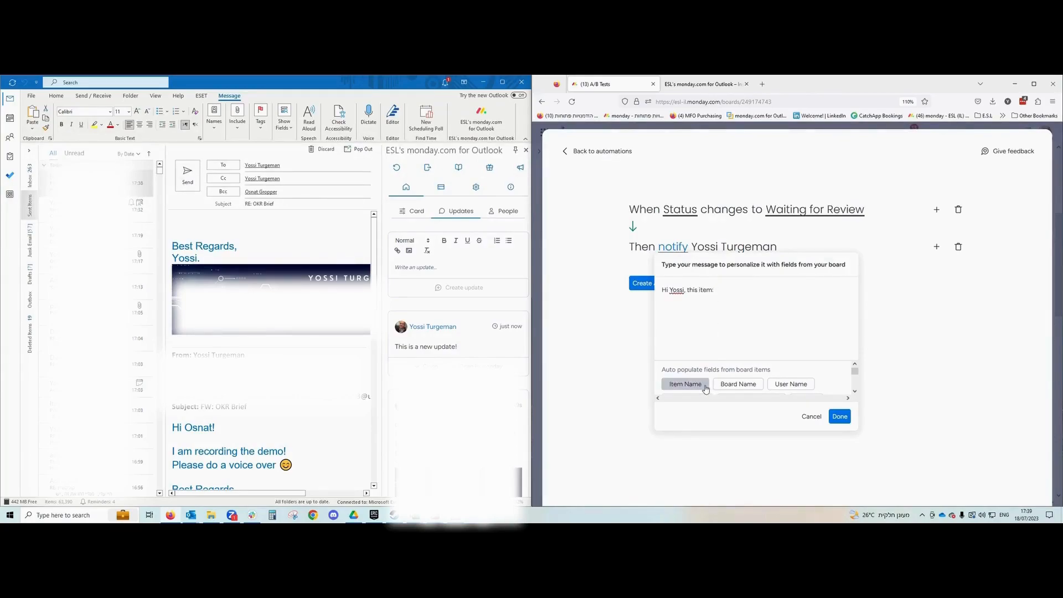
left_click(705, 387)
type("is waitign")
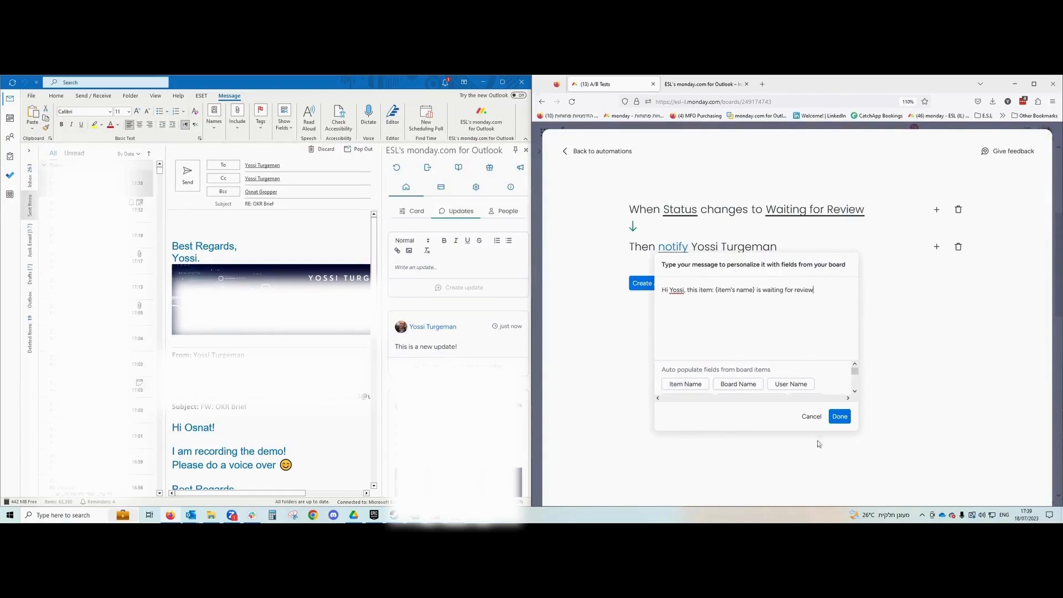
left_click(840, 416)
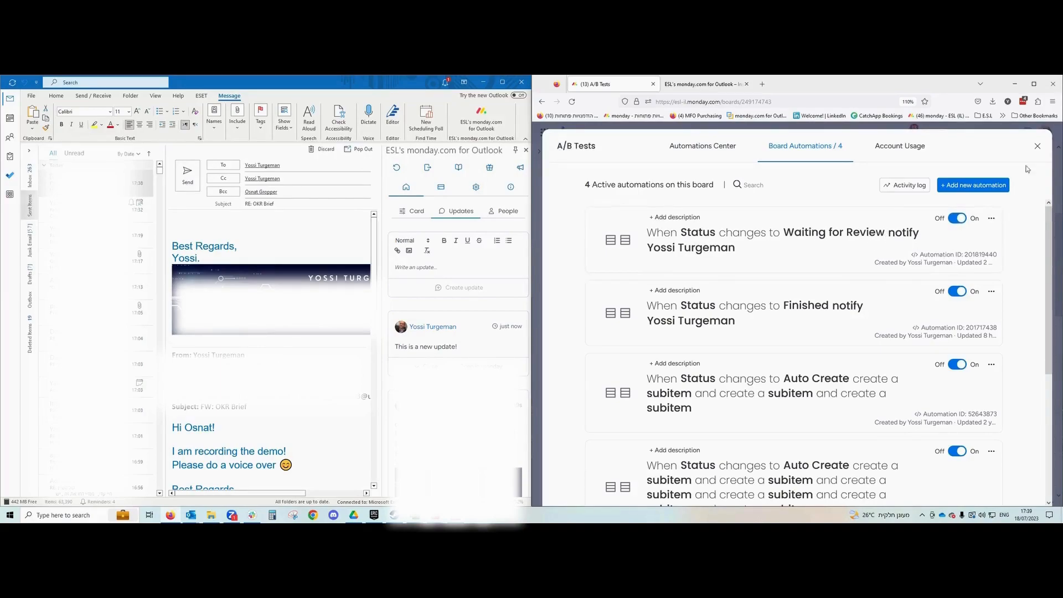
Set OKR Brief!'s Status to Waiting for Review and check the resulting notification.
left_click(1037, 146)
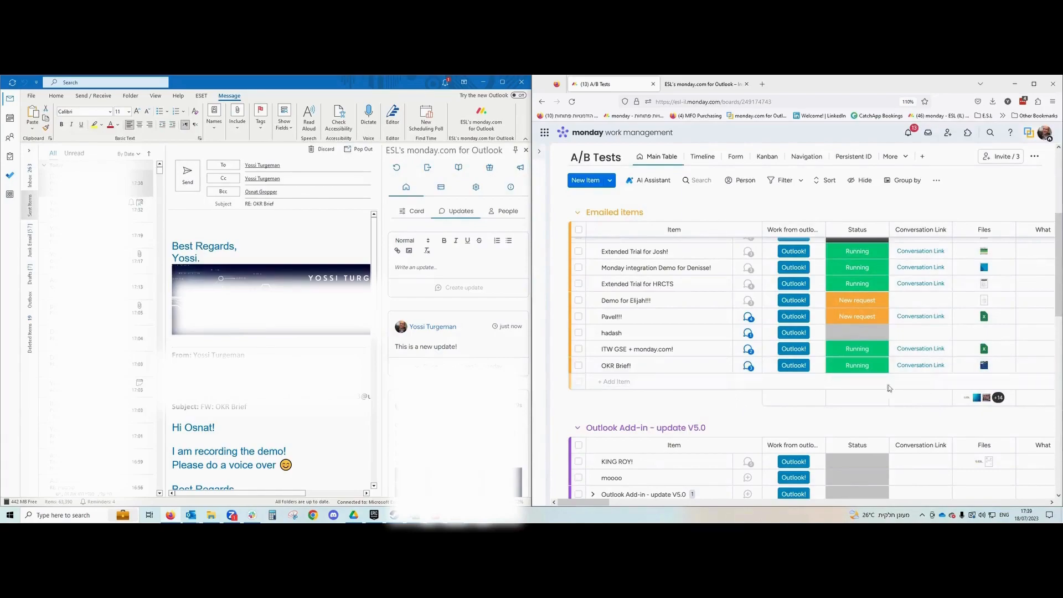
left_click(853, 368)
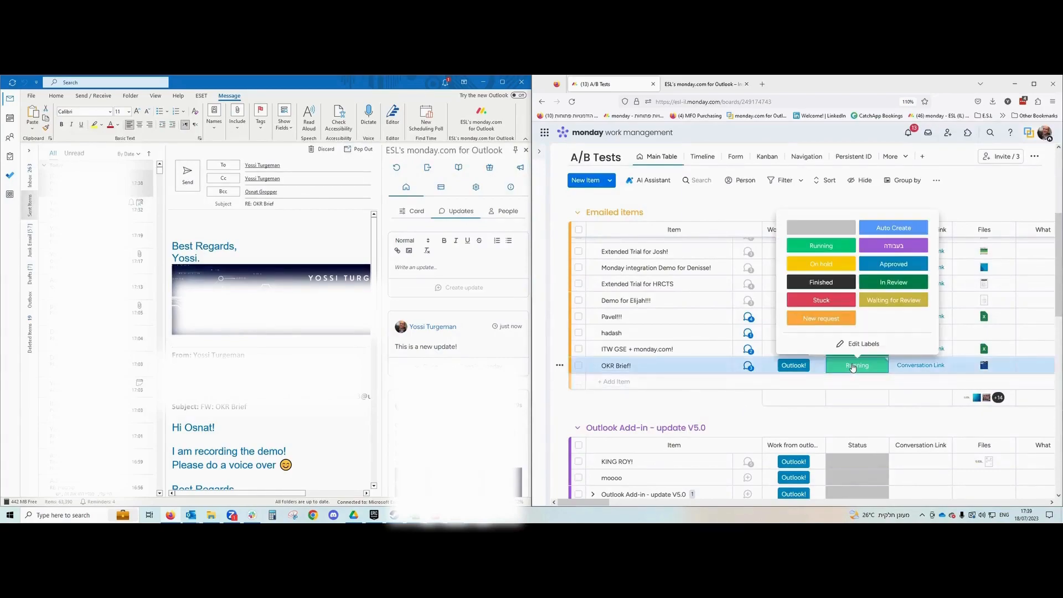
left_click(893, 301)
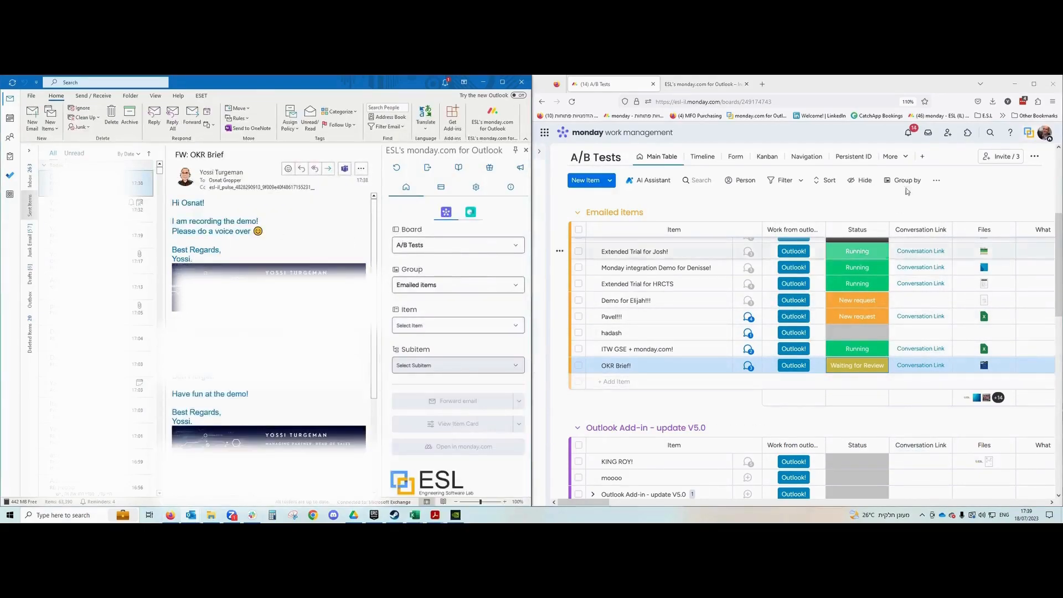
left_click(911, 134)
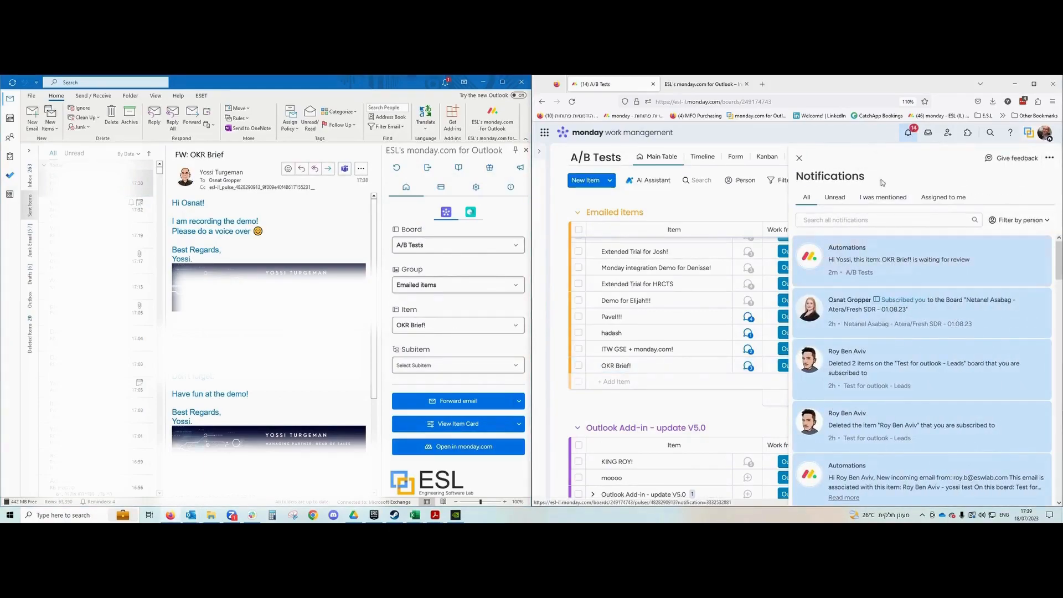
left_click(799, 158)
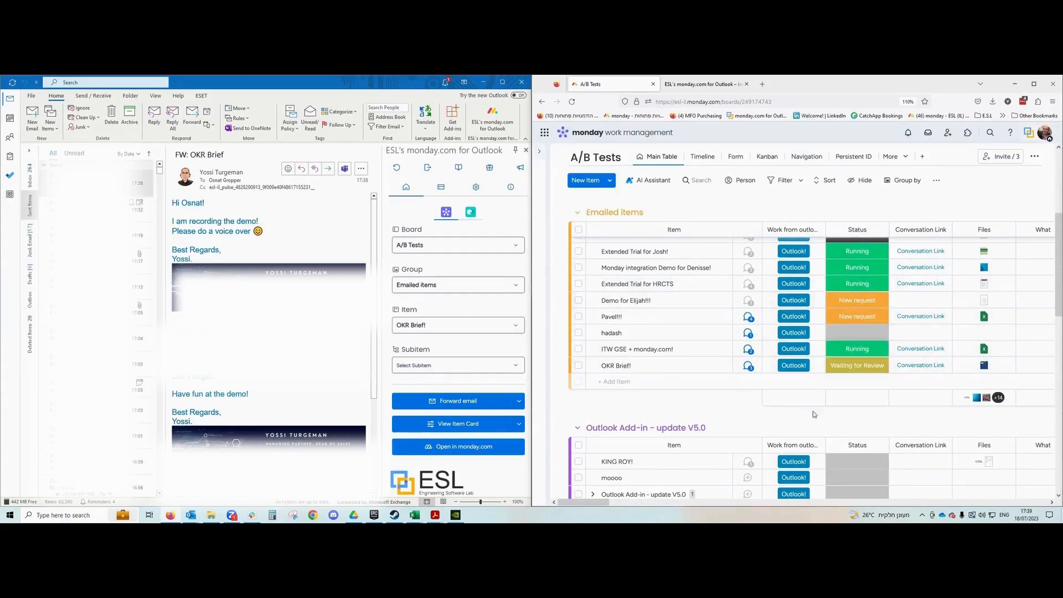
Open the waiting-for-review email, then try linking a new draft to Outlook Integration demo.
left_click(30, 174)
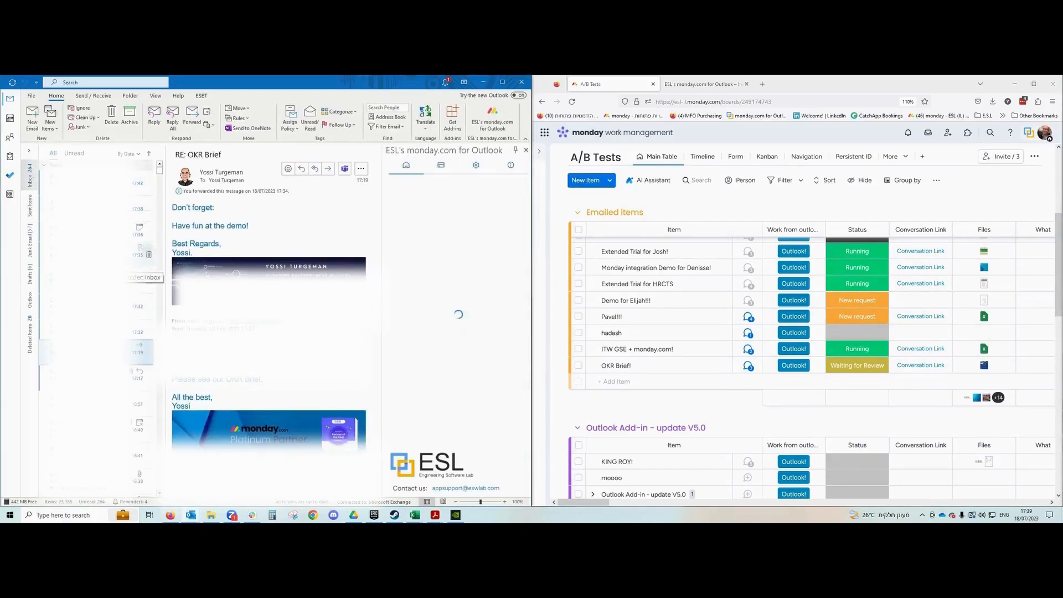
left_click(96, 184)
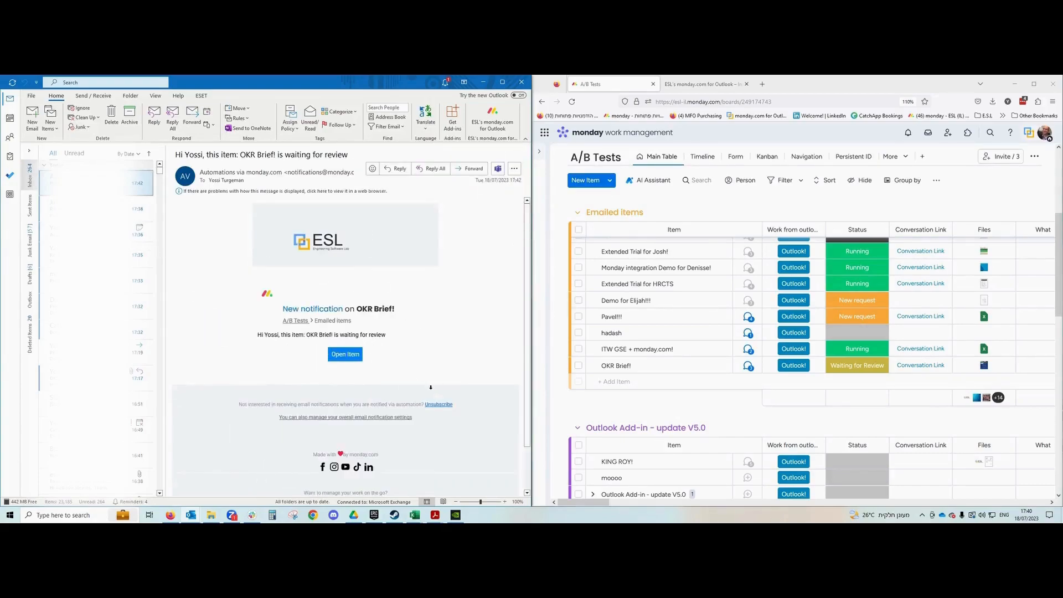
left_click(33, 118)
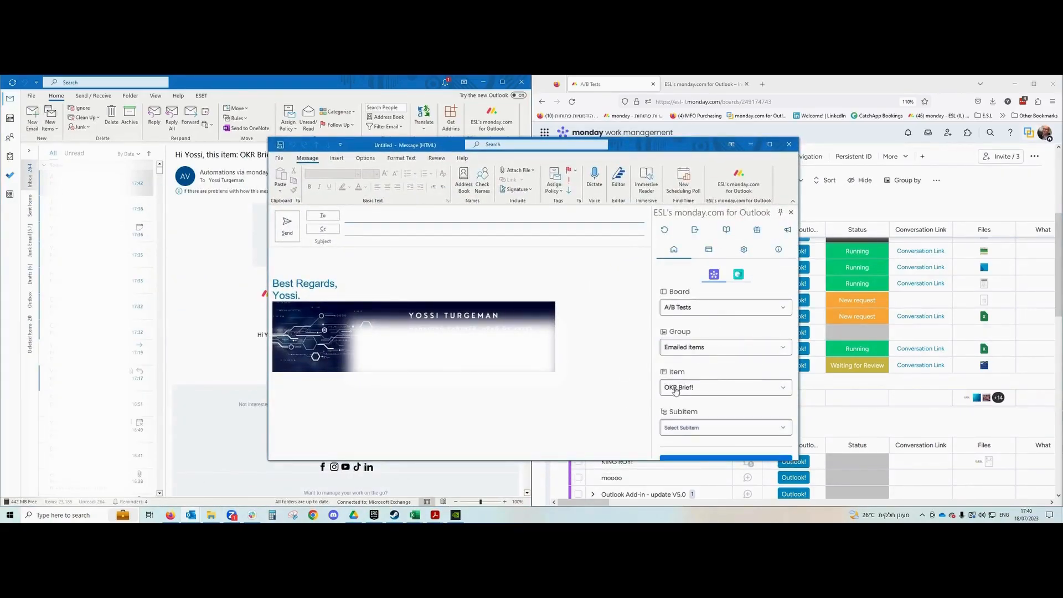
left_click(720, 388)
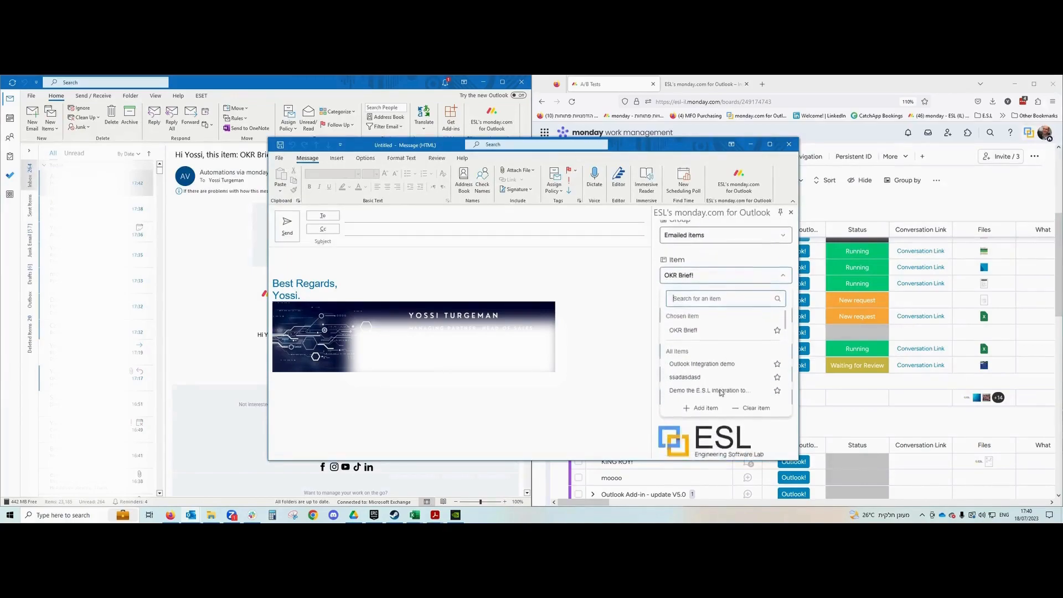
left_click(692, 367)
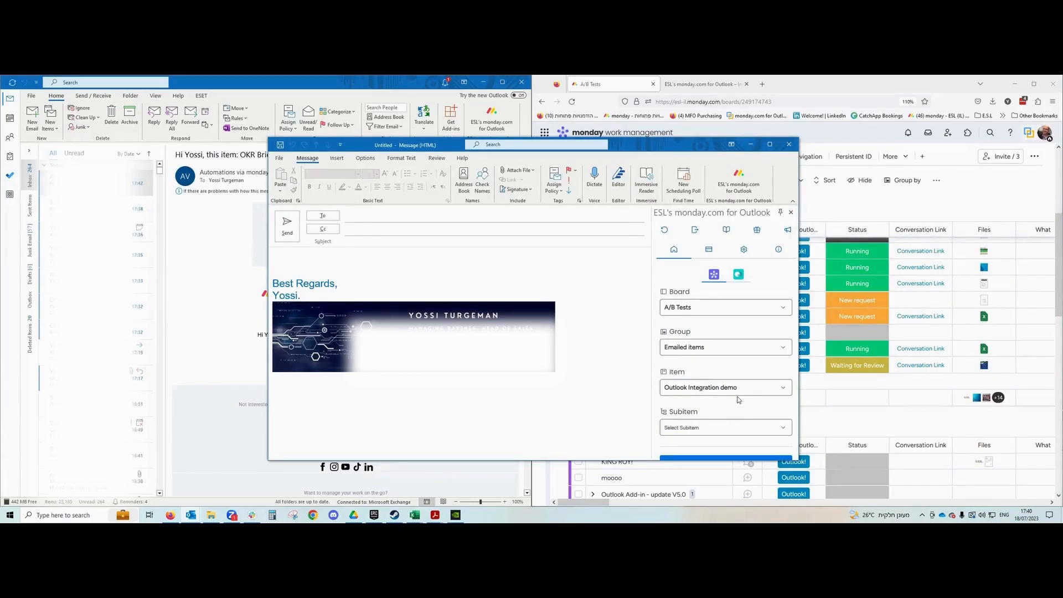
Discard the test draft and open the email's linked OKR Brief! item in monday.com.
left_click(789, 144)
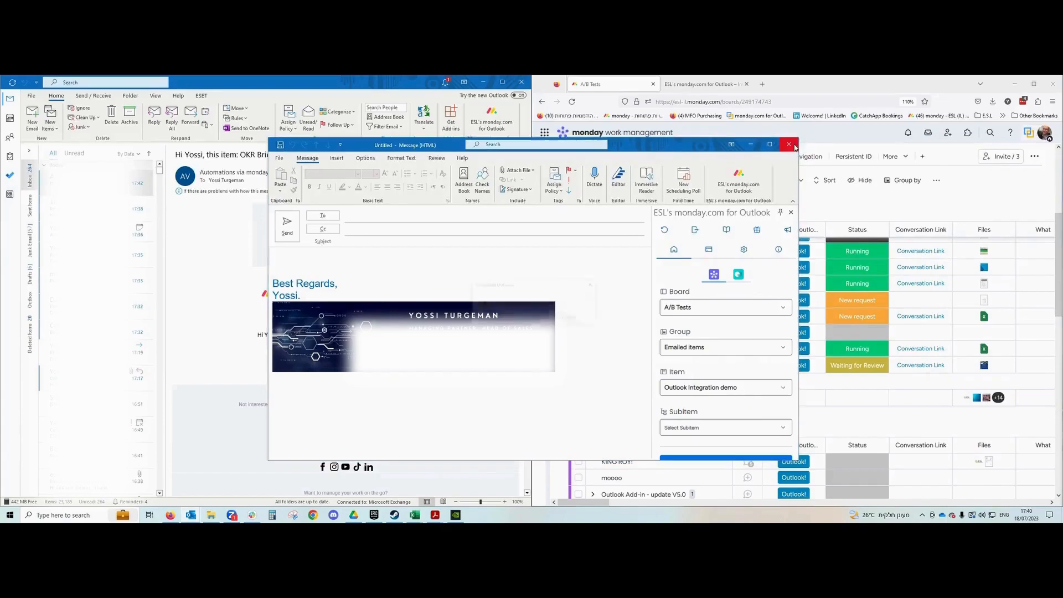
left_click(535, 319)
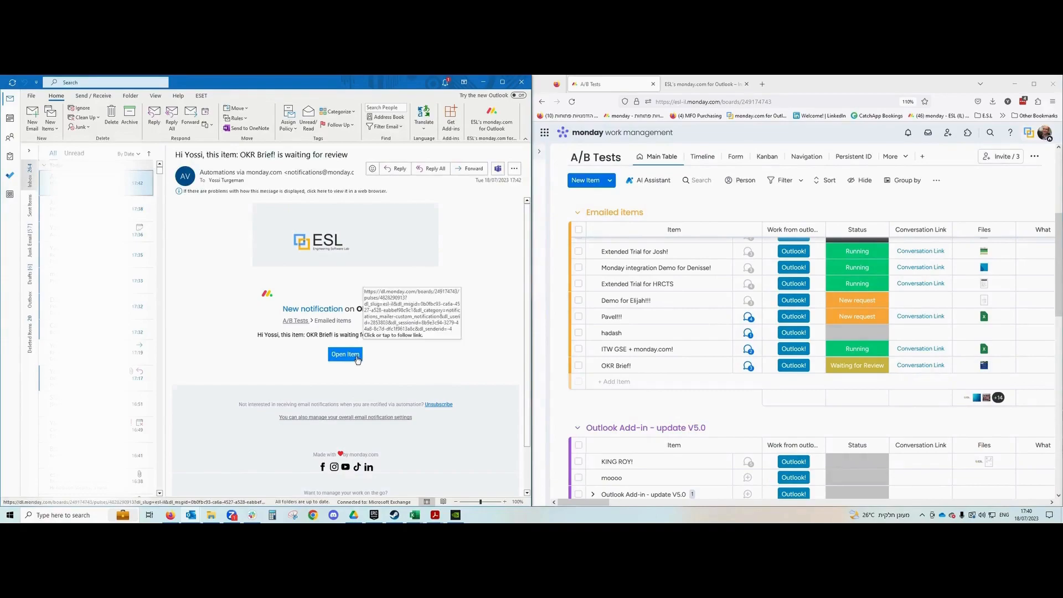
left_click(485, 121)
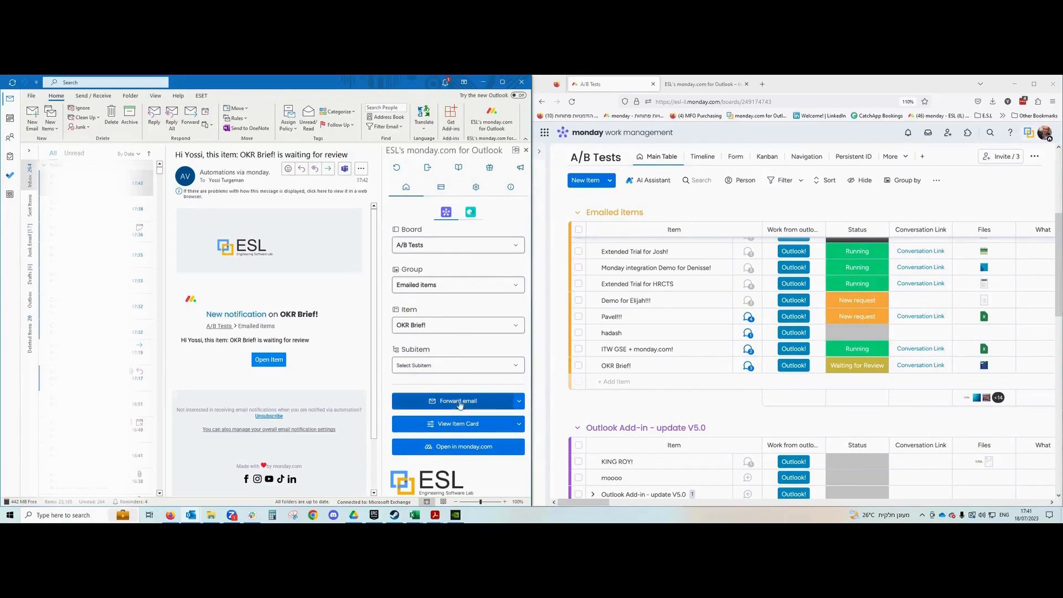
left_click(465, 447)
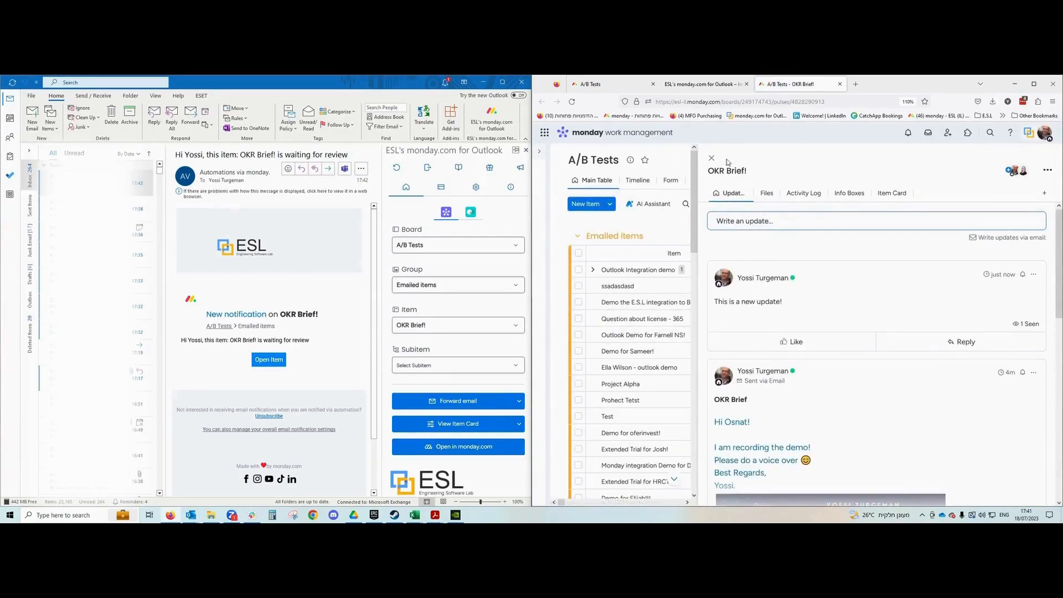
View OKR Brief!'s updates through the add-in's item card and open them in monday.com.
left_click(519, 424)
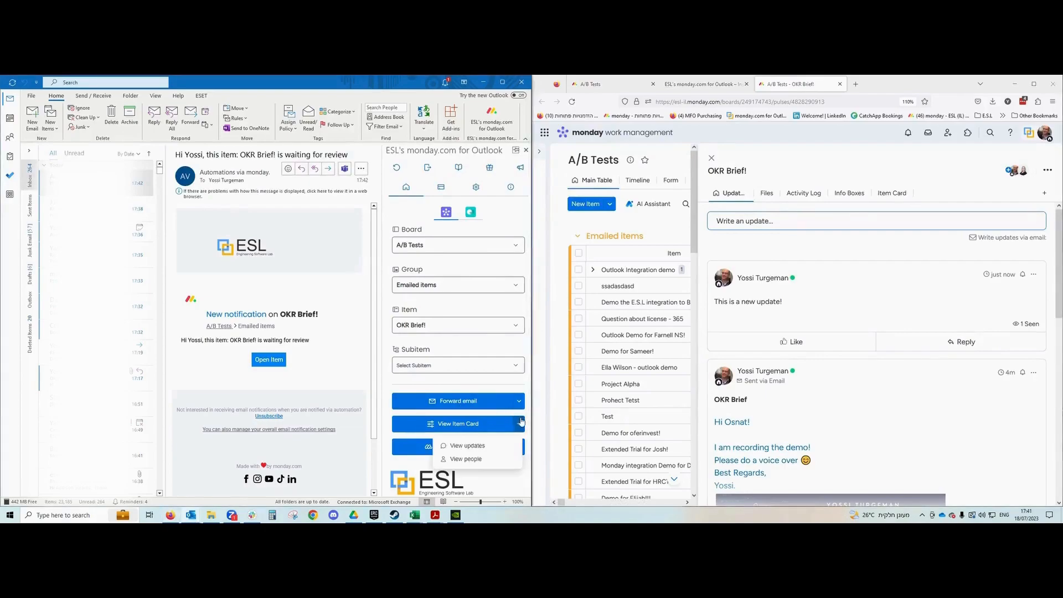
left_click(497, 448)
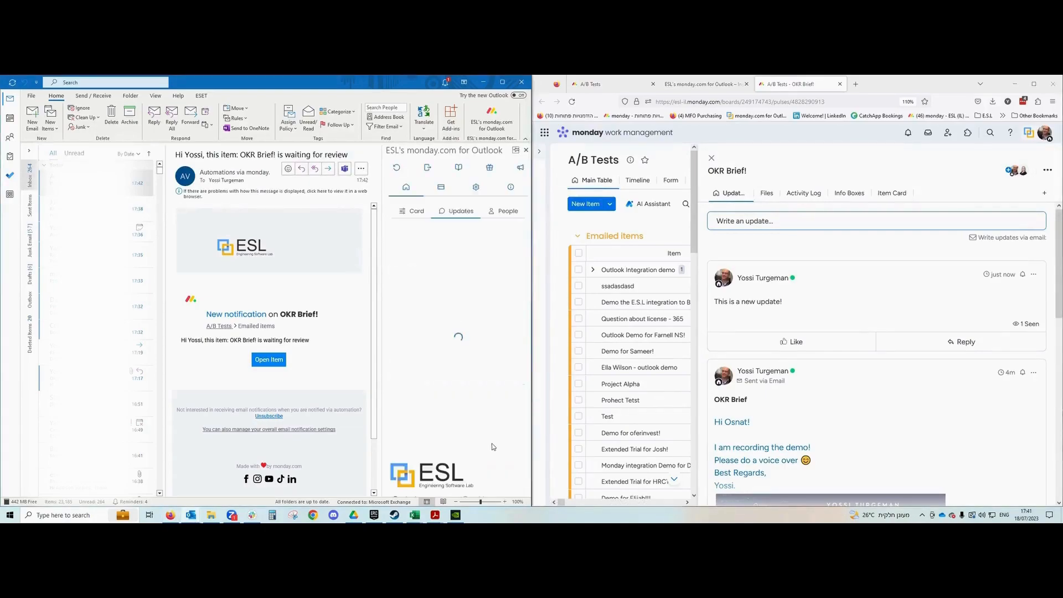
scroll(477, 325, "down", 7)
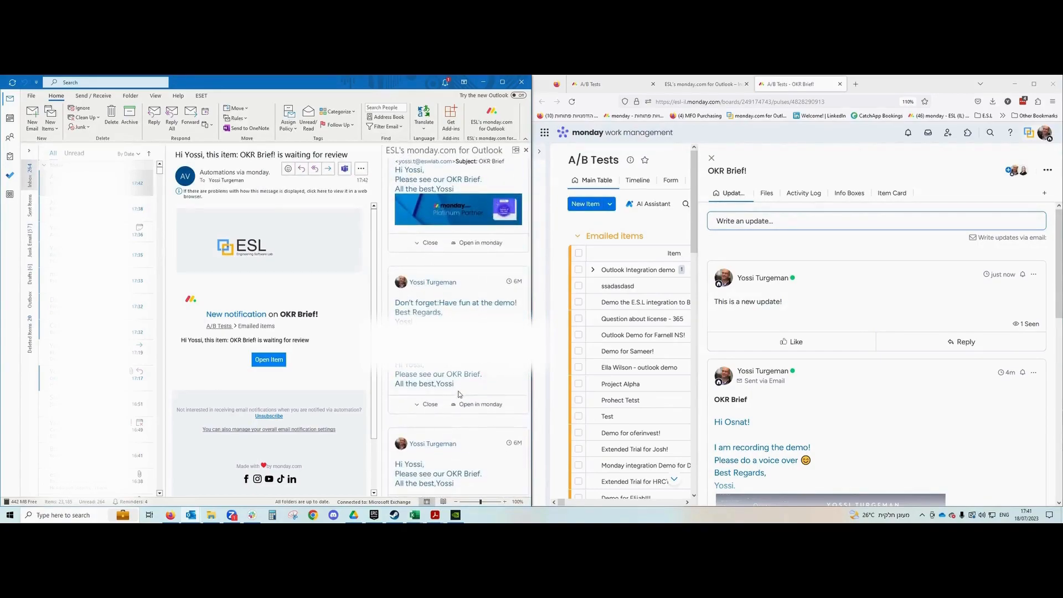
left_click(475, 410)
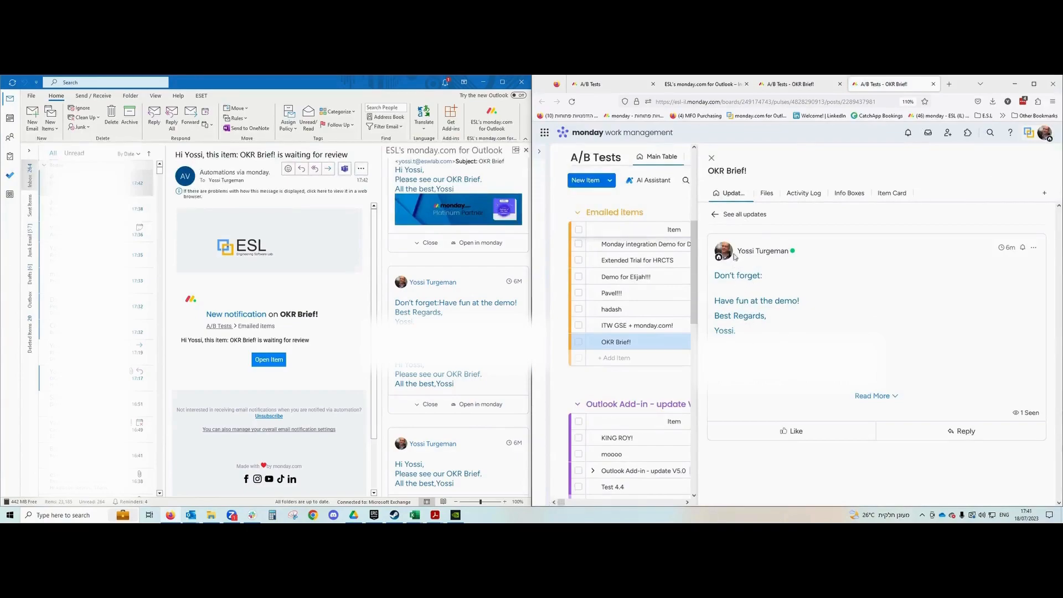
left_click(742, 215)
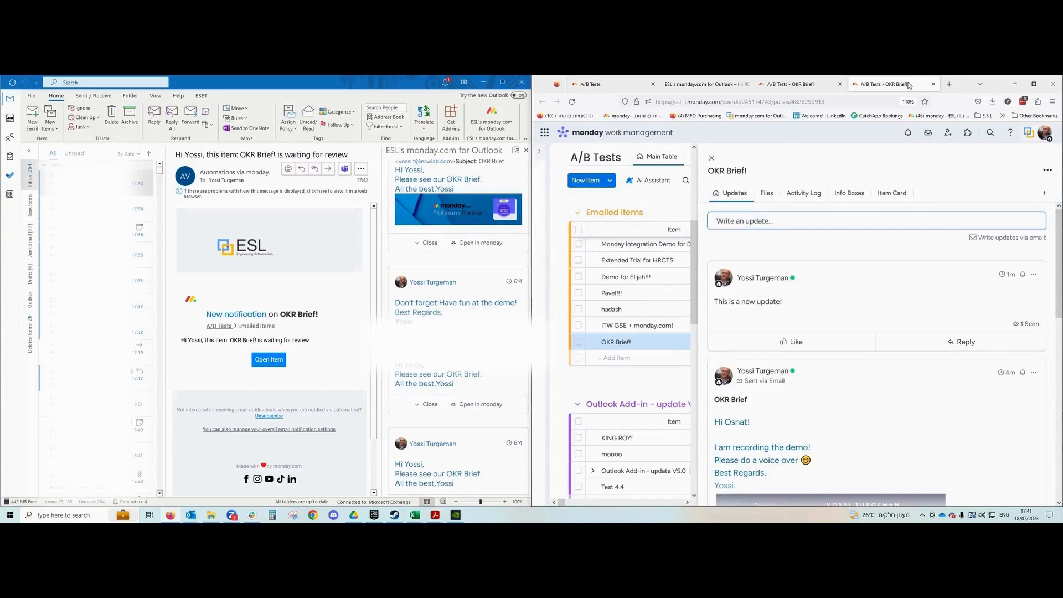
Close the two extra monday.com item tabs in the browser.
left_click(934, 84)
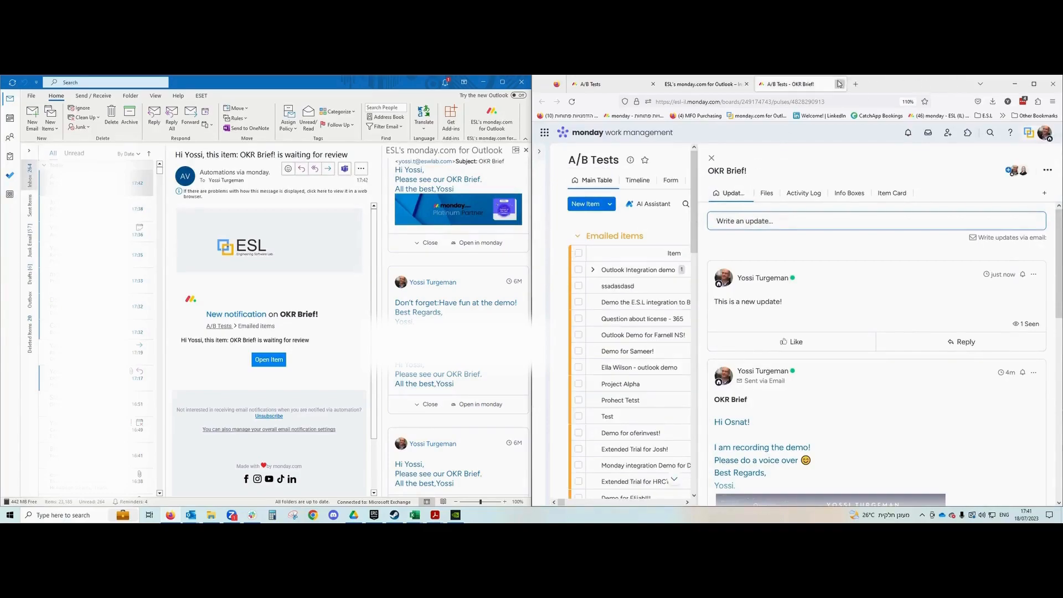
left_click(840, 84)
scroll(487, 327, "up", 15)
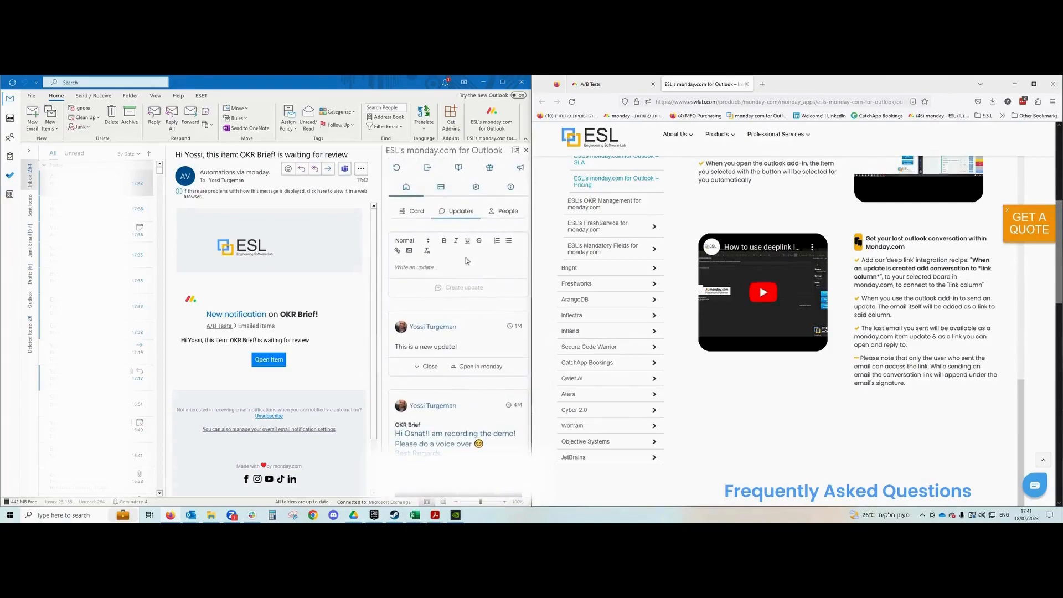
left_click(407, 218)
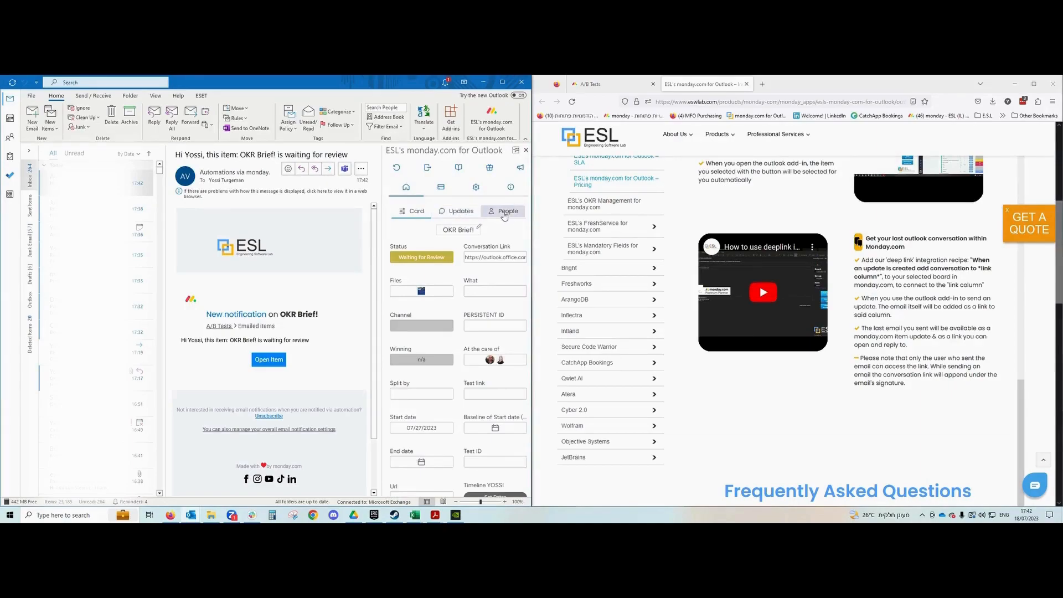
left_click(626, 84)
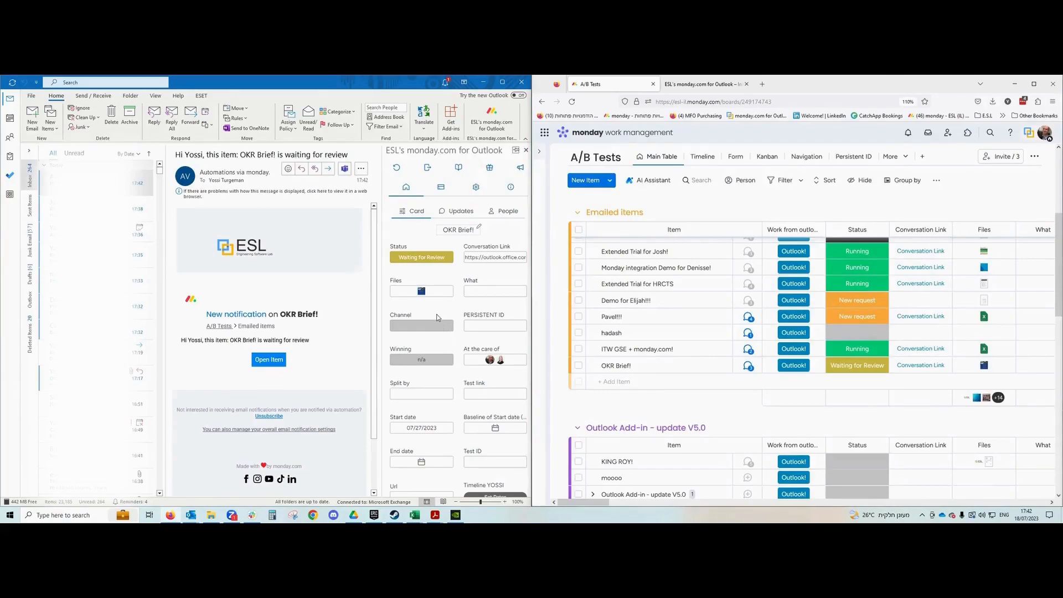
left_click(407, 188)
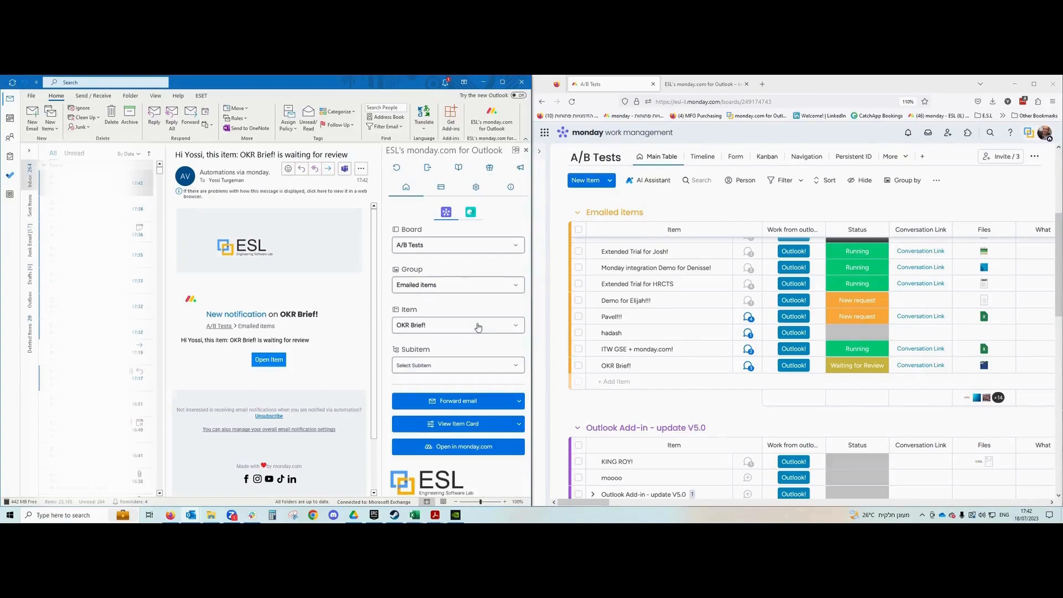
scroll(791, 352, "up", 3)
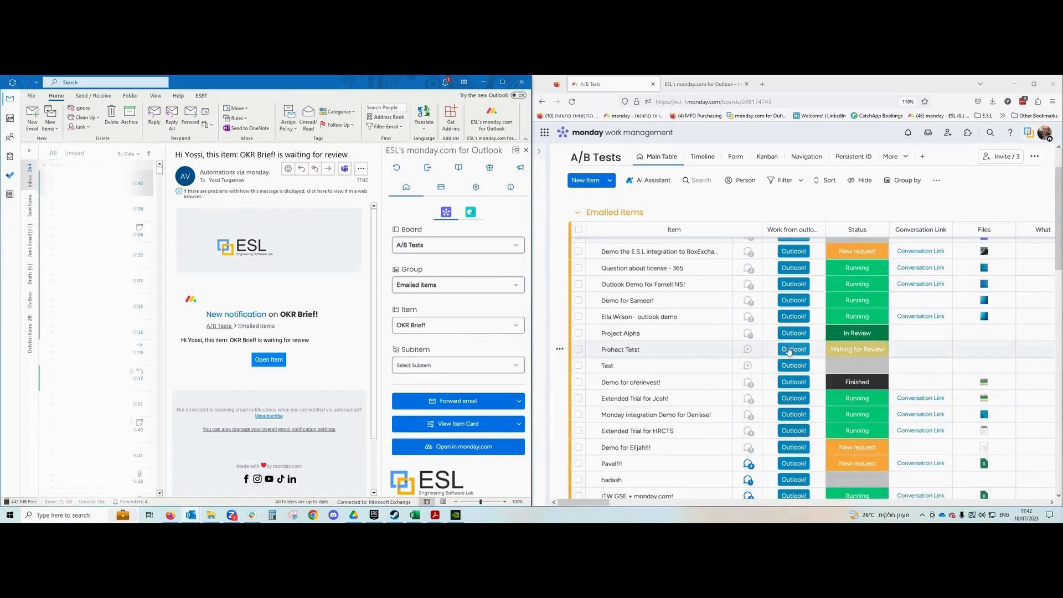
scroll(792, 350, "up", 2)
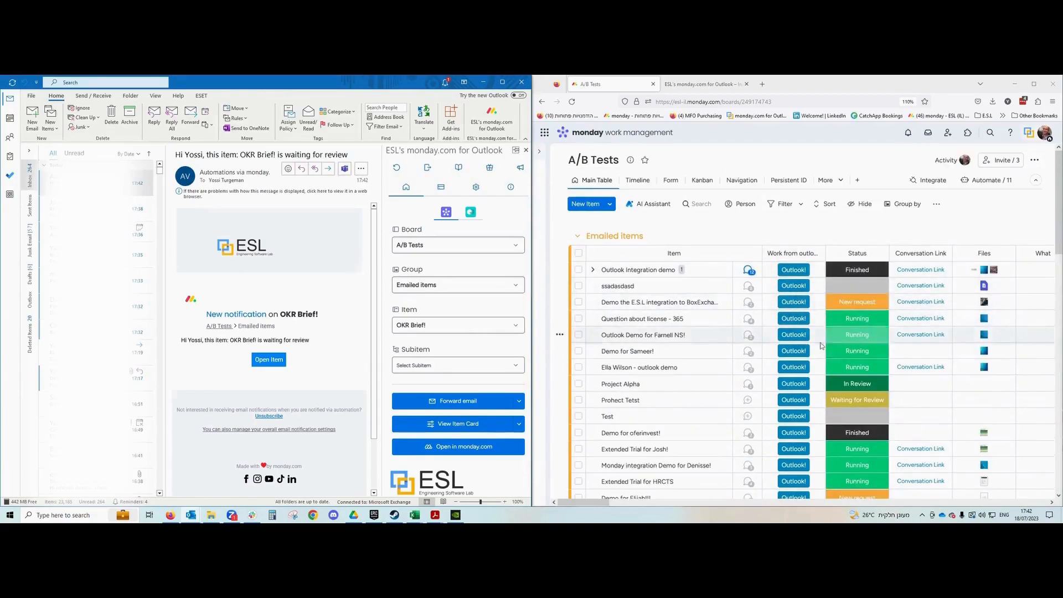
left_click(943, 182)
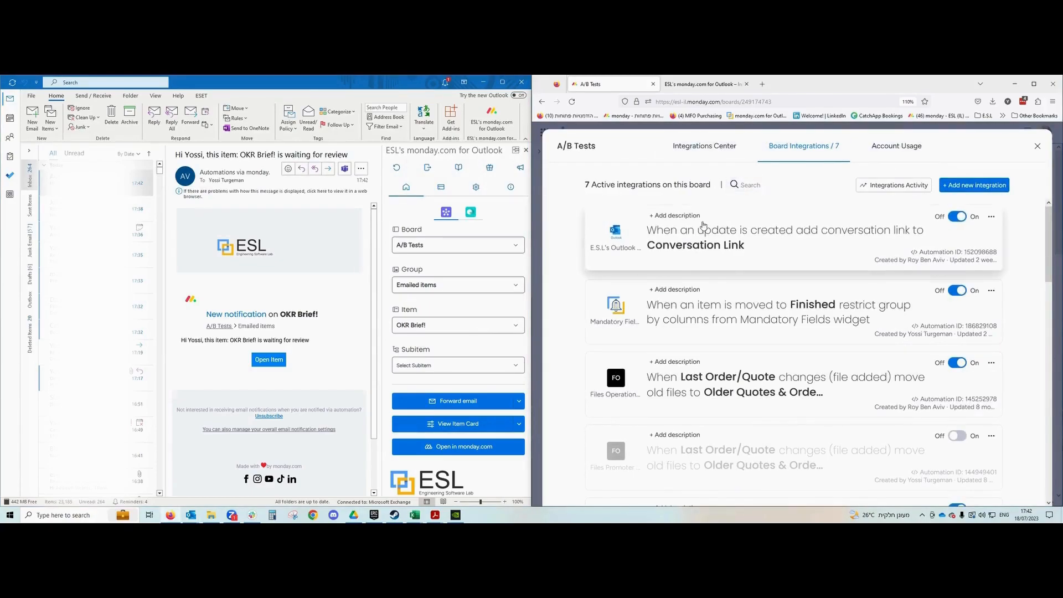
left_click(979, 186)
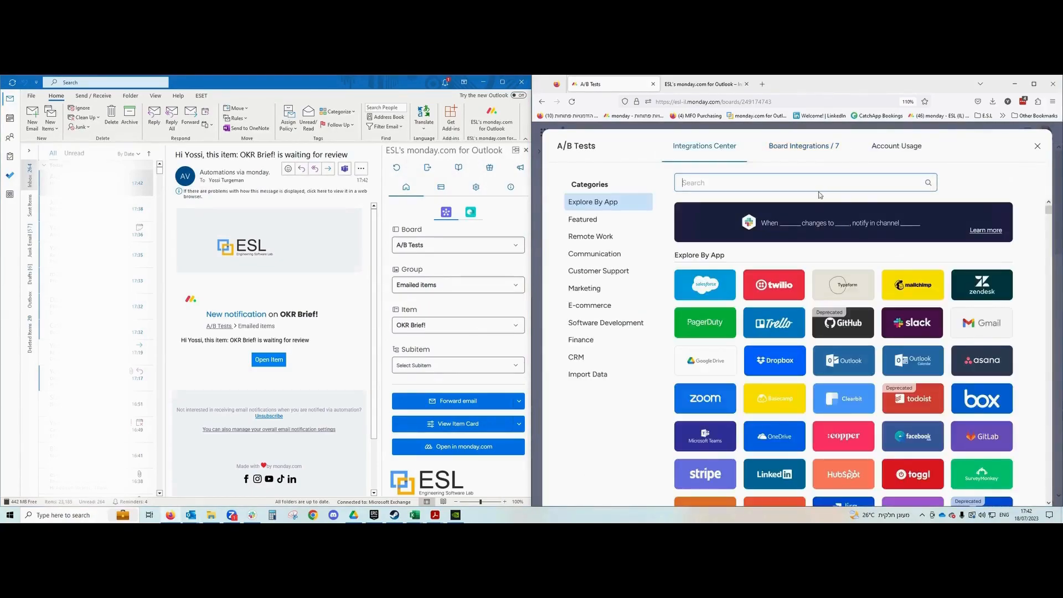
type("outlook")
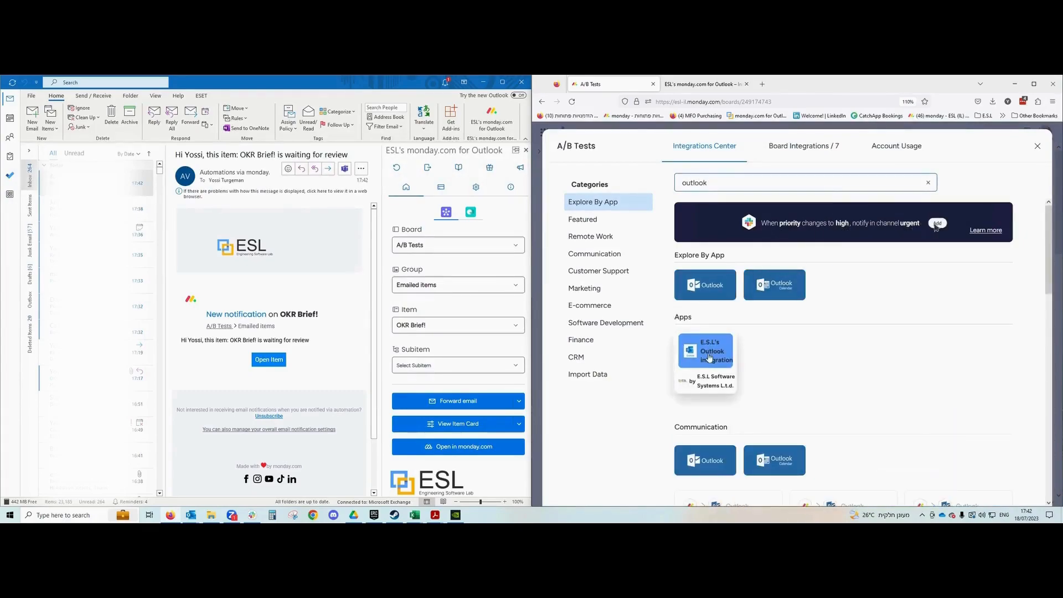
left_click(709, 357)
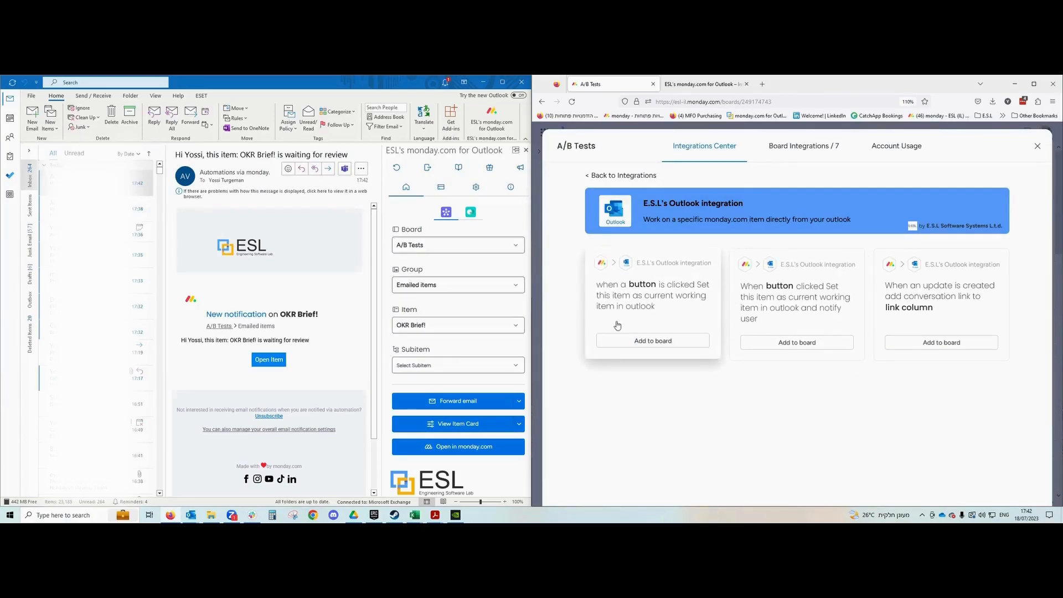
left_click(1039, 148)
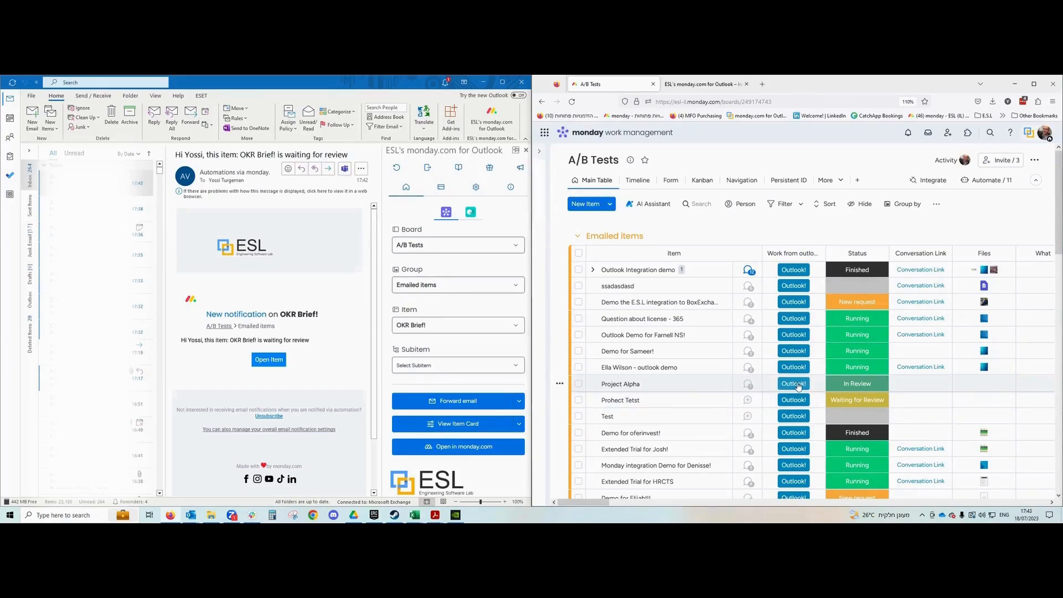
left_click(33, 113)
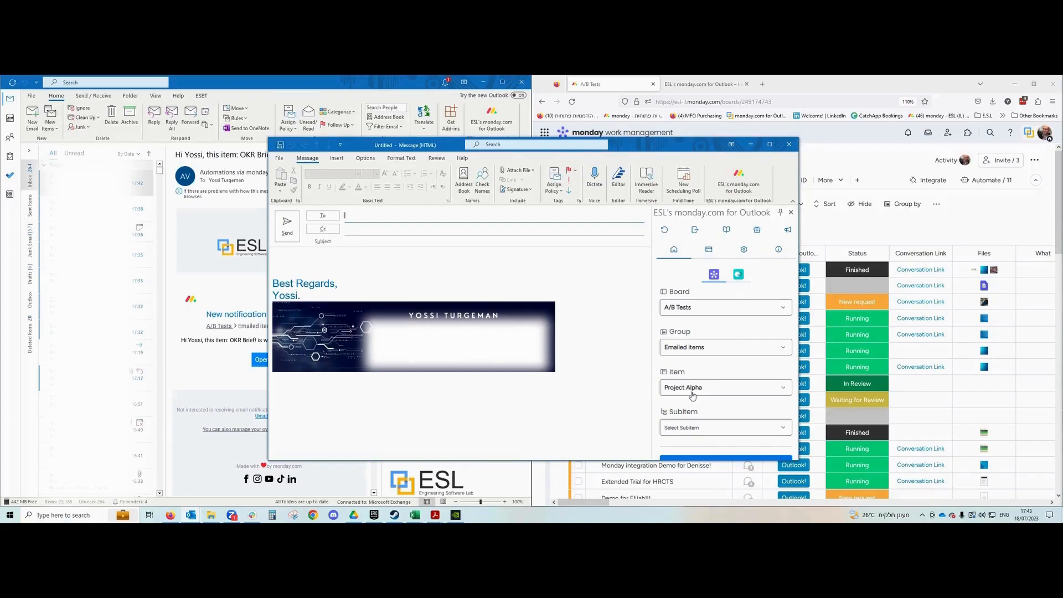
left_click_drag(670, 149, 422, 163)
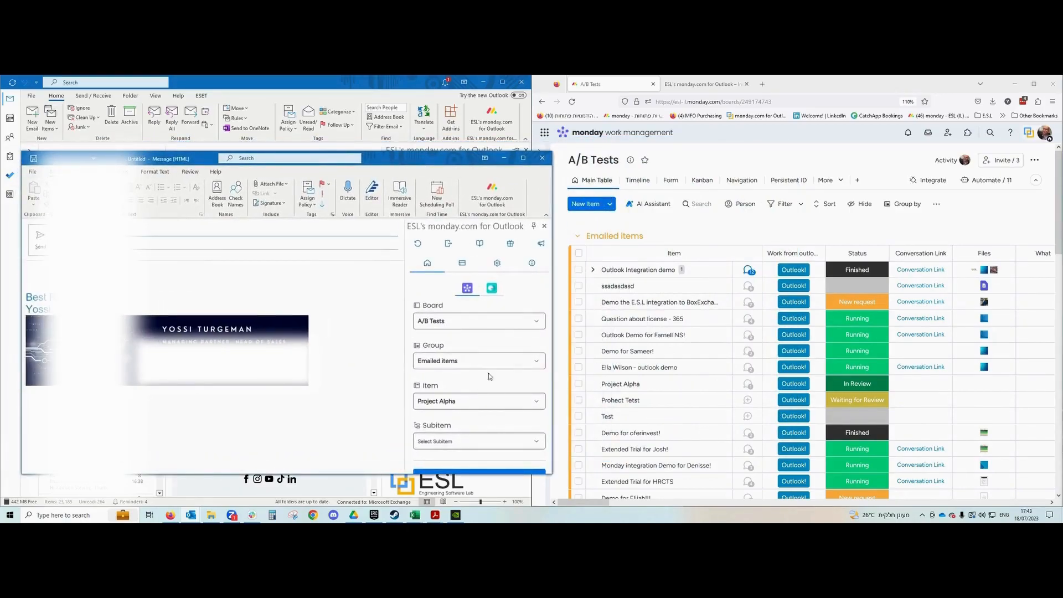
scroll(718, 334, "down", 5)
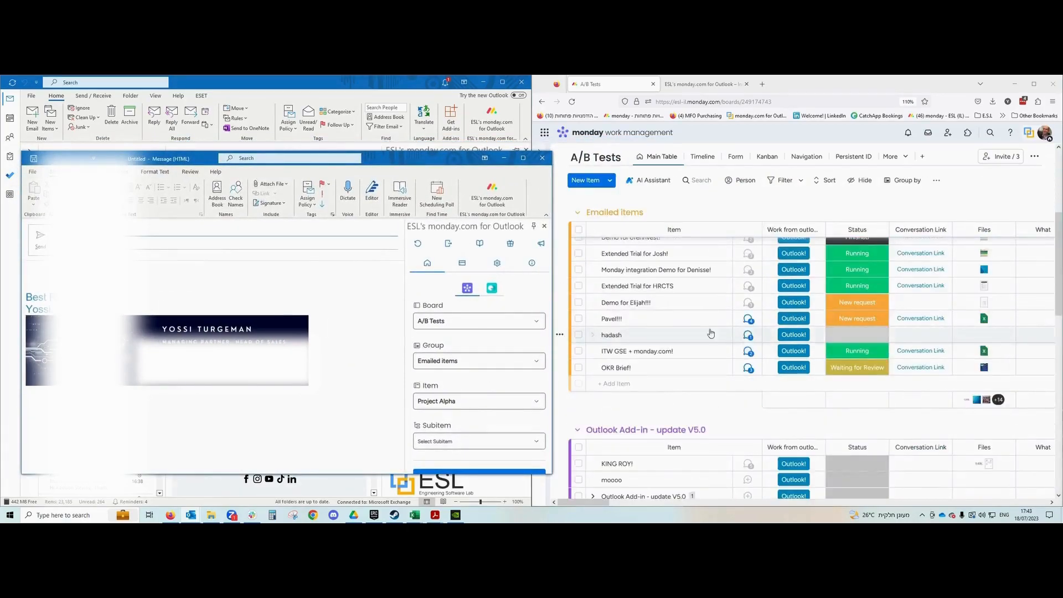
left_click(542, 159)
left_click(536, 318)
left_click(1034, 156)
mouse_move(1000, 177)
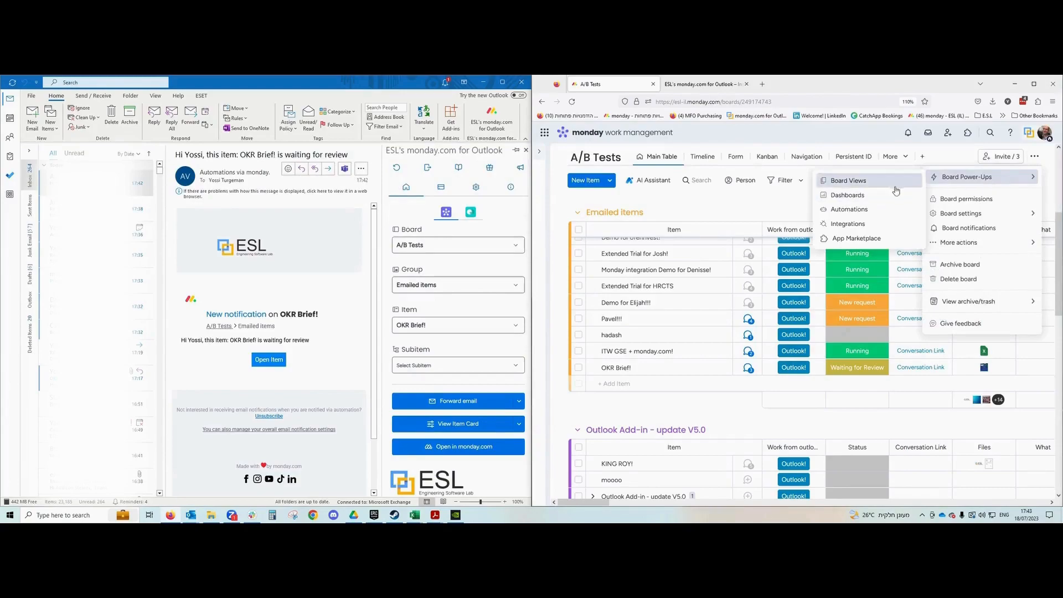
left_click(855, 225)
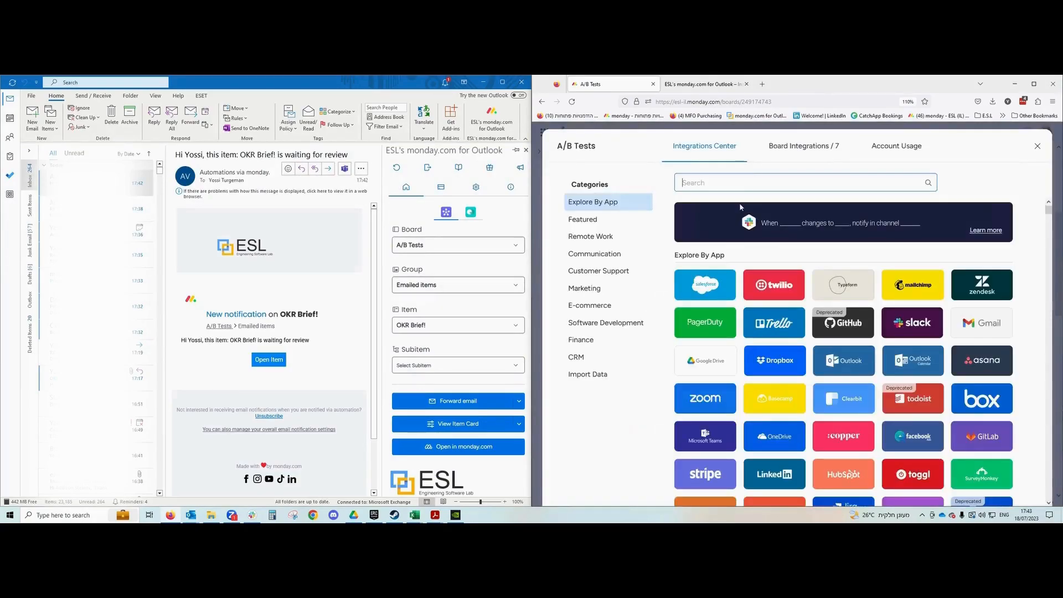
type("out")
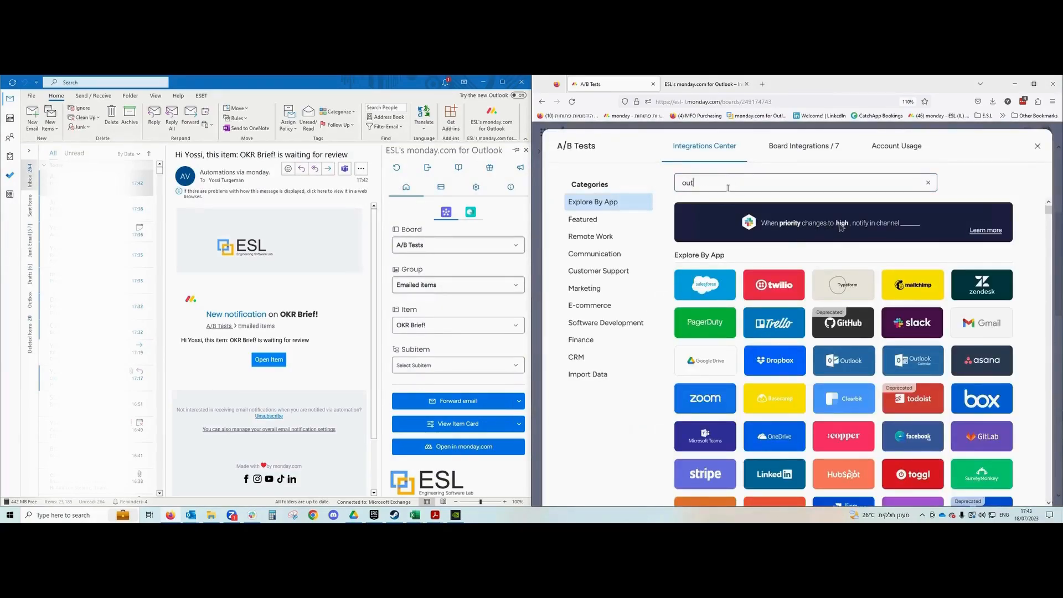
type("look")
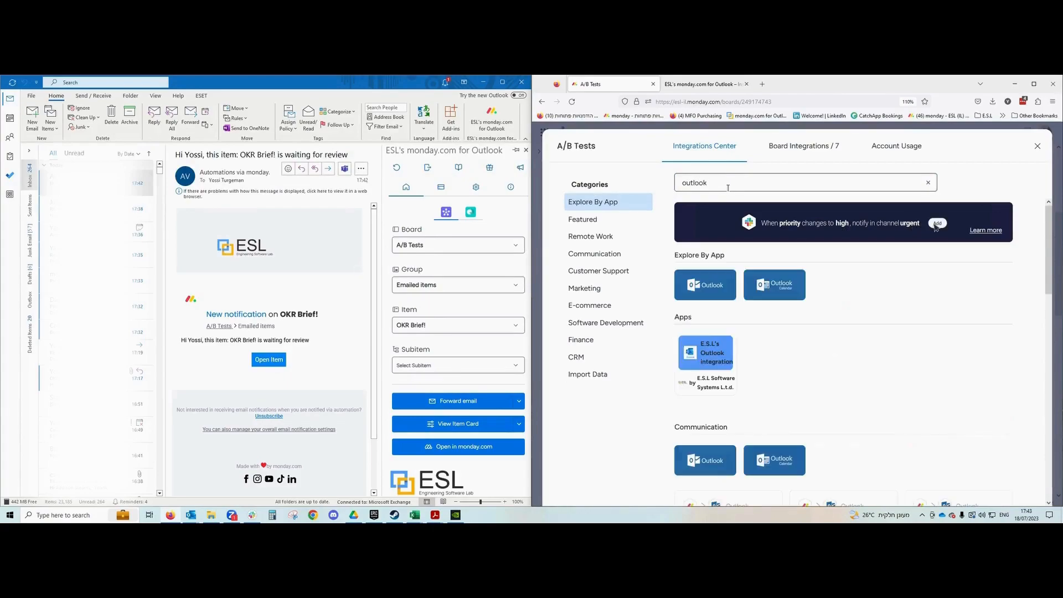
left_click(703, 349)
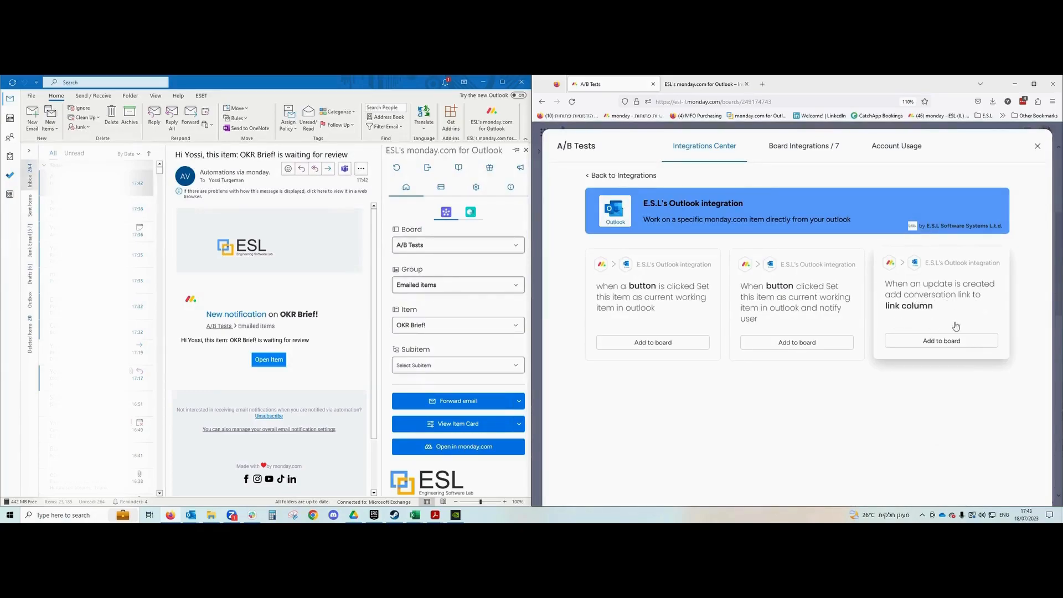
left_click(1038, 146)
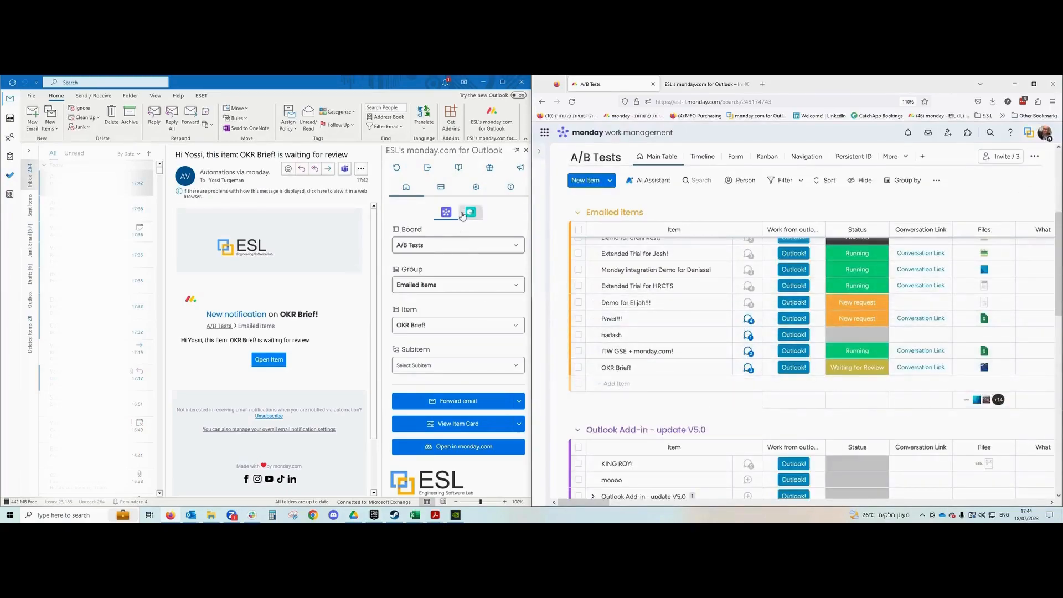
left_click(483, 192)
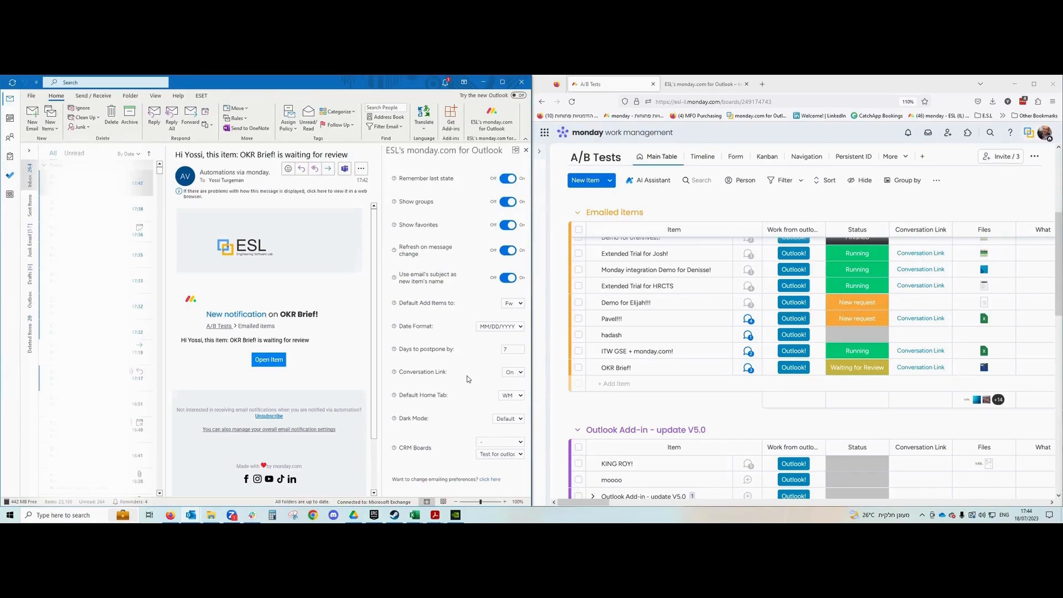
scroll(468, 379, "up", 2)
left_click(406, 191)
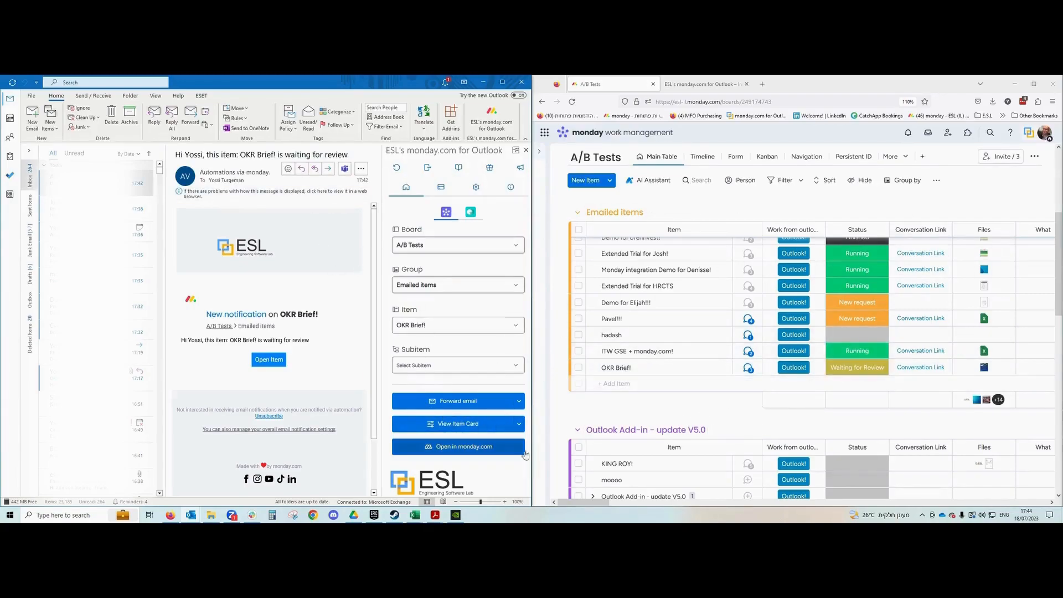
left_click(910, 369)
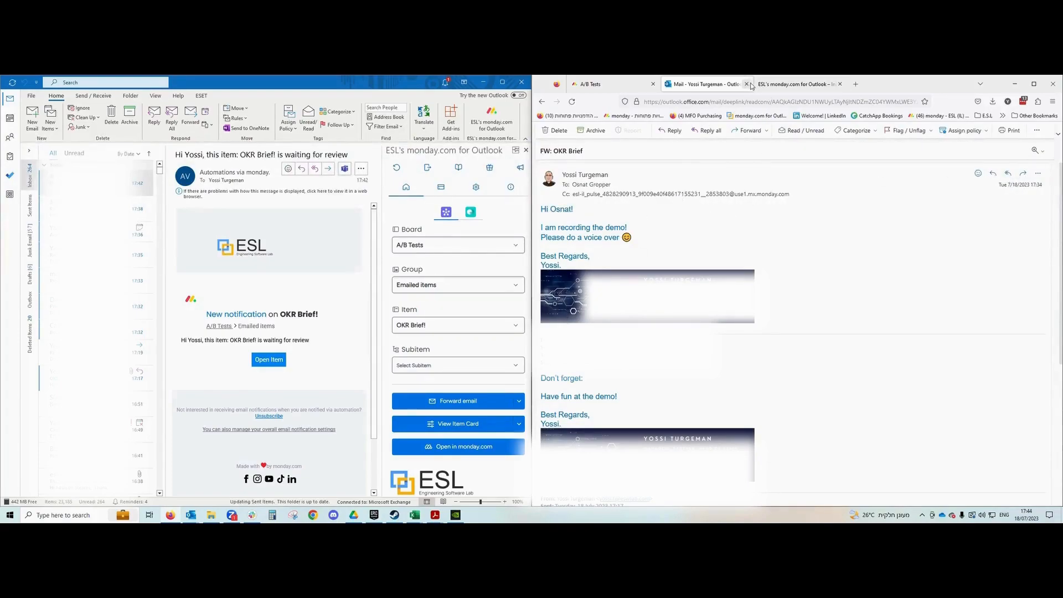
key("ctrl+w")
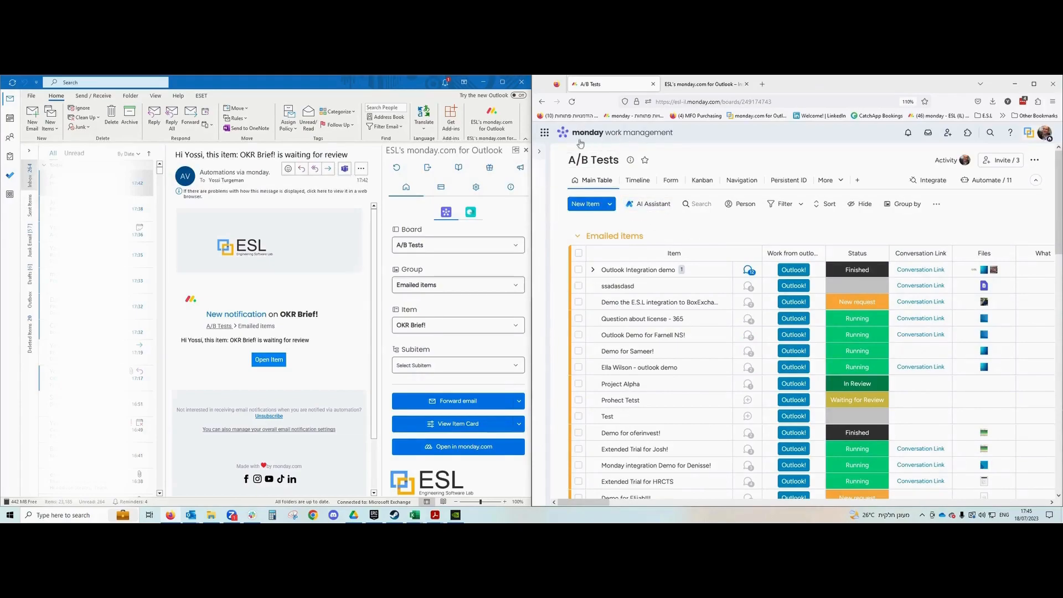
In the Sales CRM form, enter the sender's phone, include the email content, and add as a lead.
left_click(470, 212)
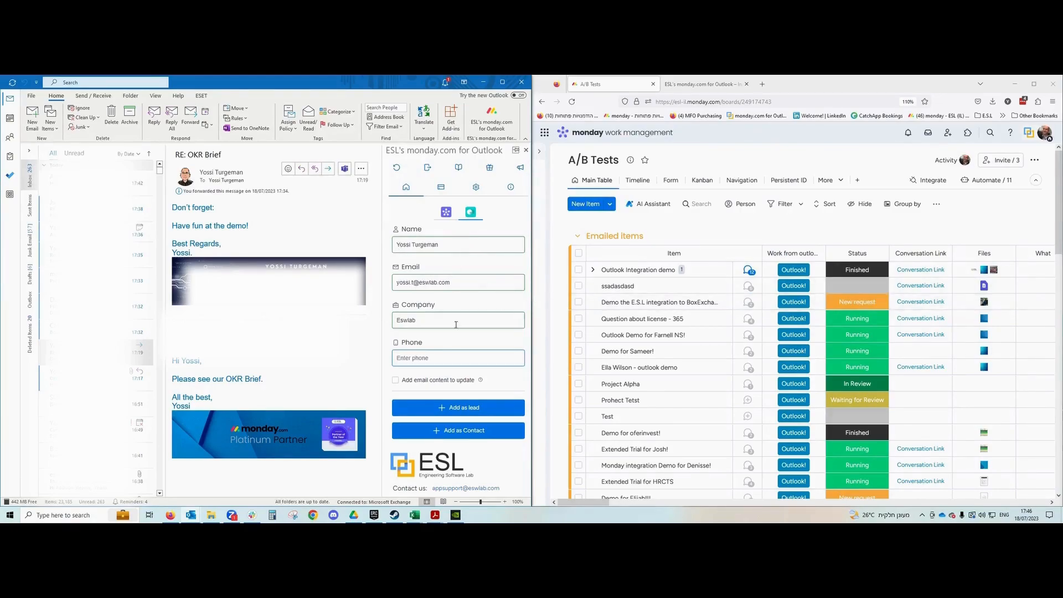
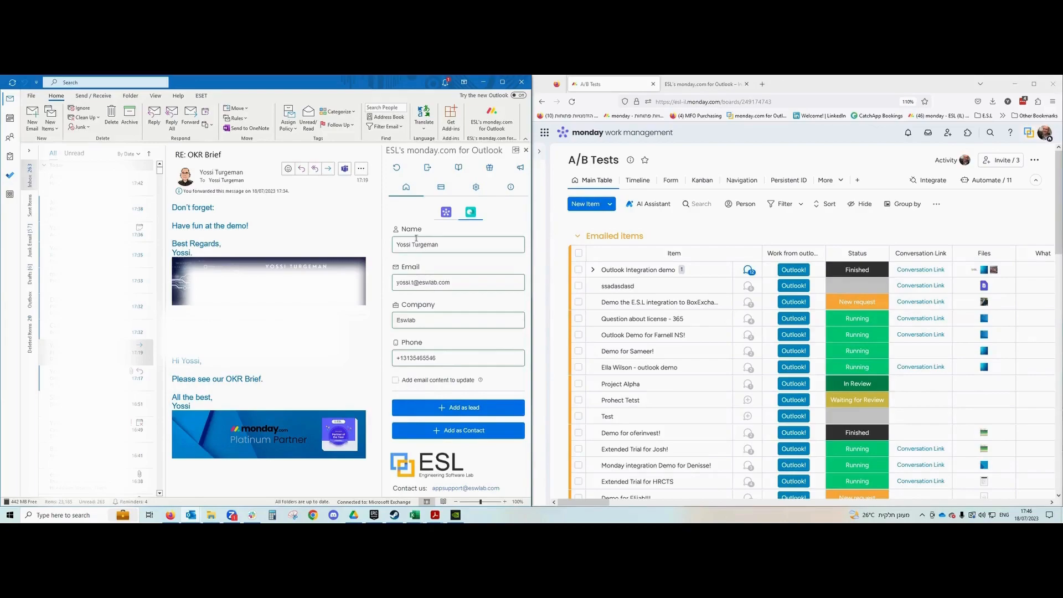
left_click(396, 381)
type("as a lead")
Change the name ending from 'lead' to 'contac' and add the sender as a contact.
left_click_drag(464, 245, 451, 244)
key("BackSpace")
type("con")
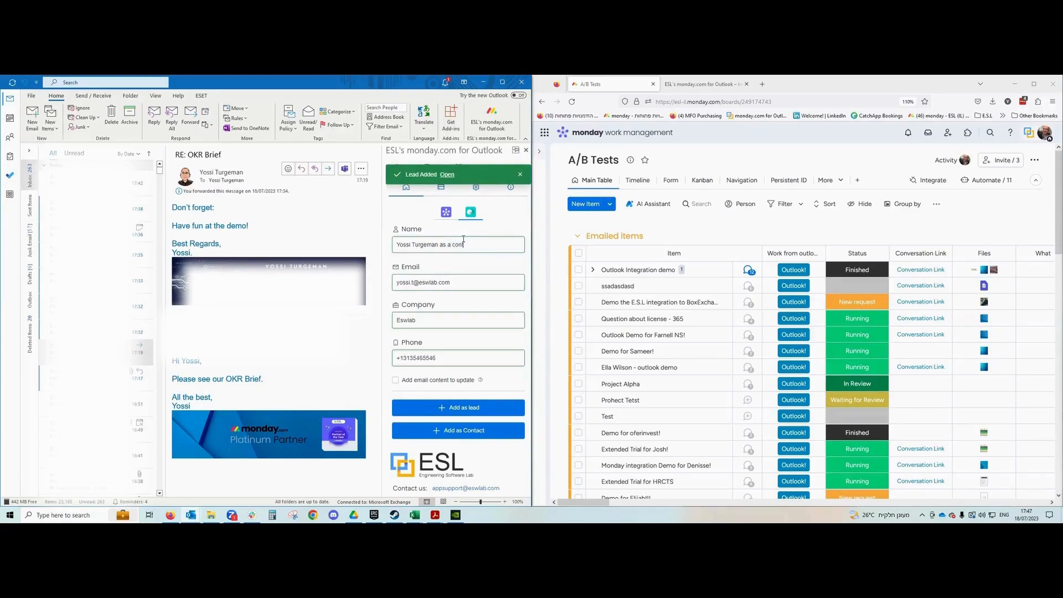
type("tact")
left_click(396, 380)
left_click(457, 435)
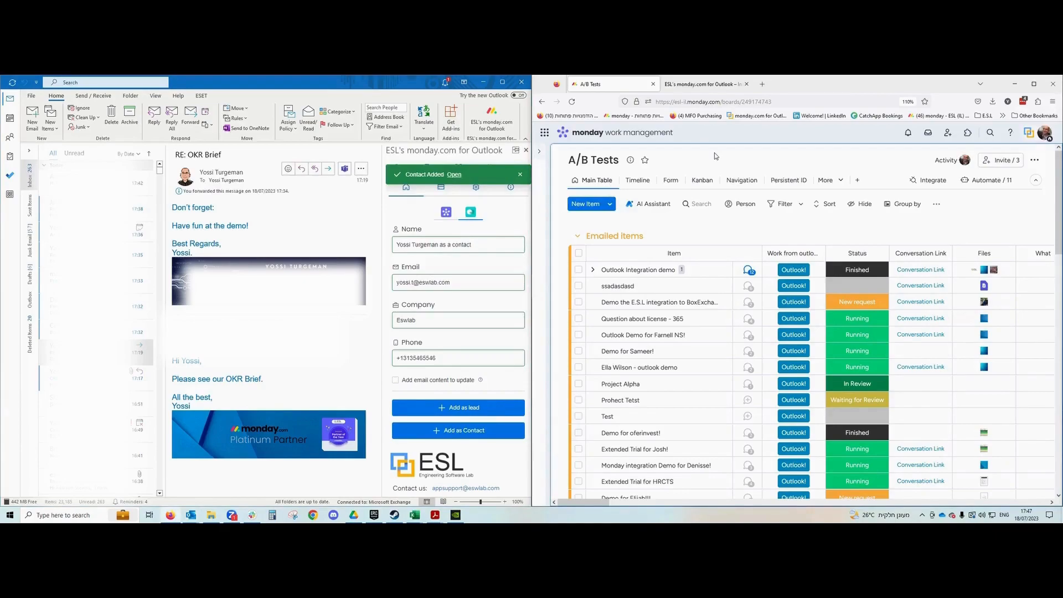
Find the new contact on the Test for outlook - Contacts board and check its updates.
key("ctrl+b")
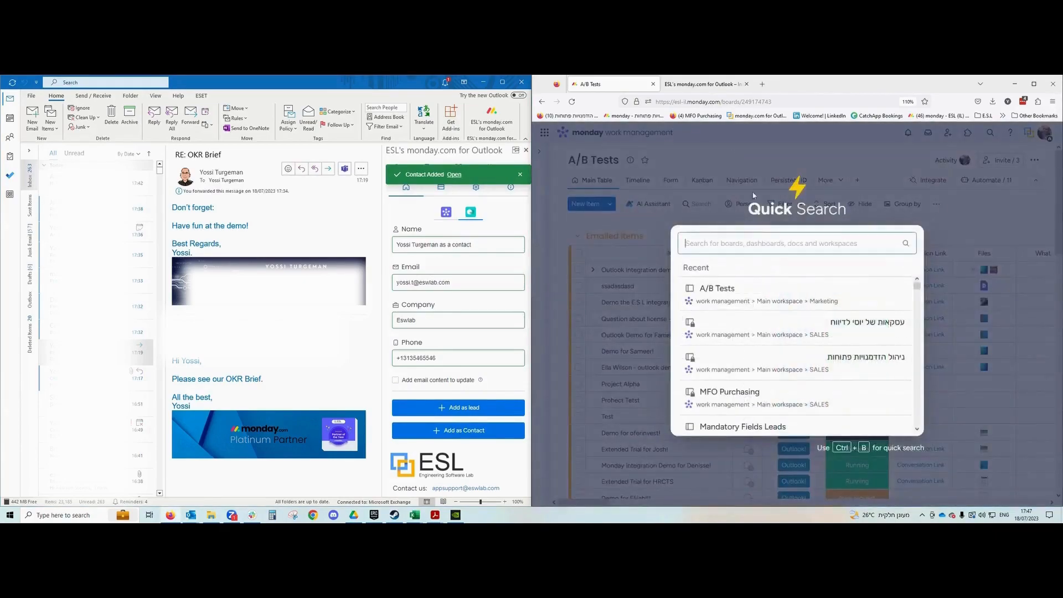
type("cont")
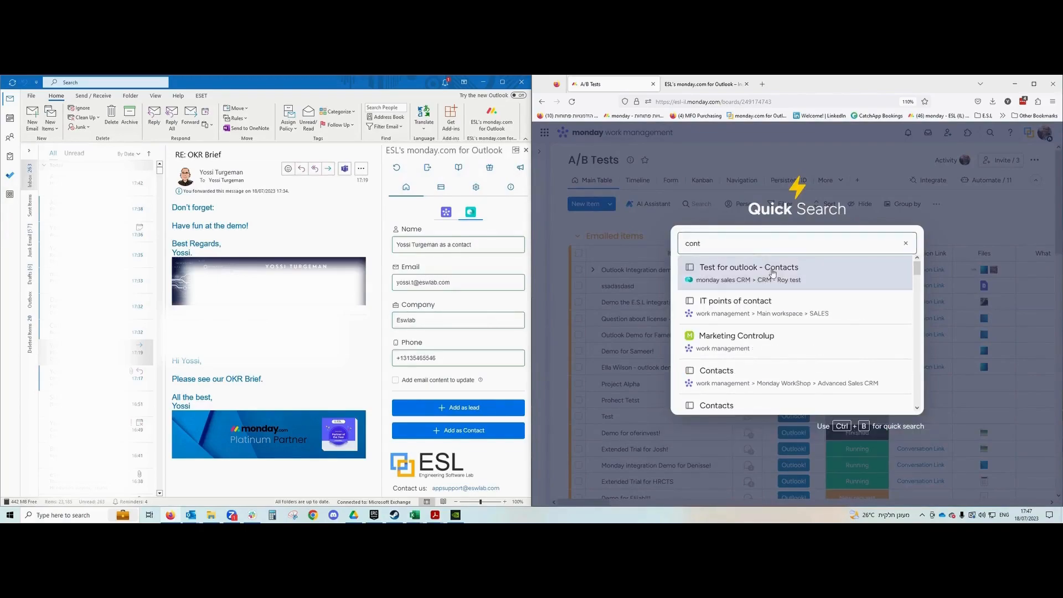
left_click(773, 268)
scroll(748, 311, "down", 3)
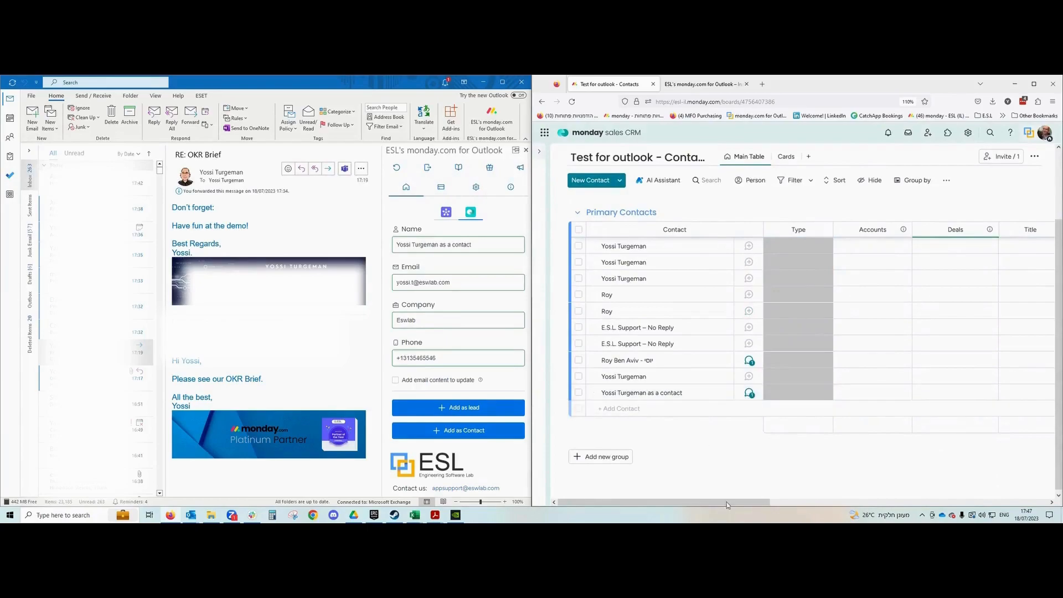
left_click_drag(676, 501, 850, 501)
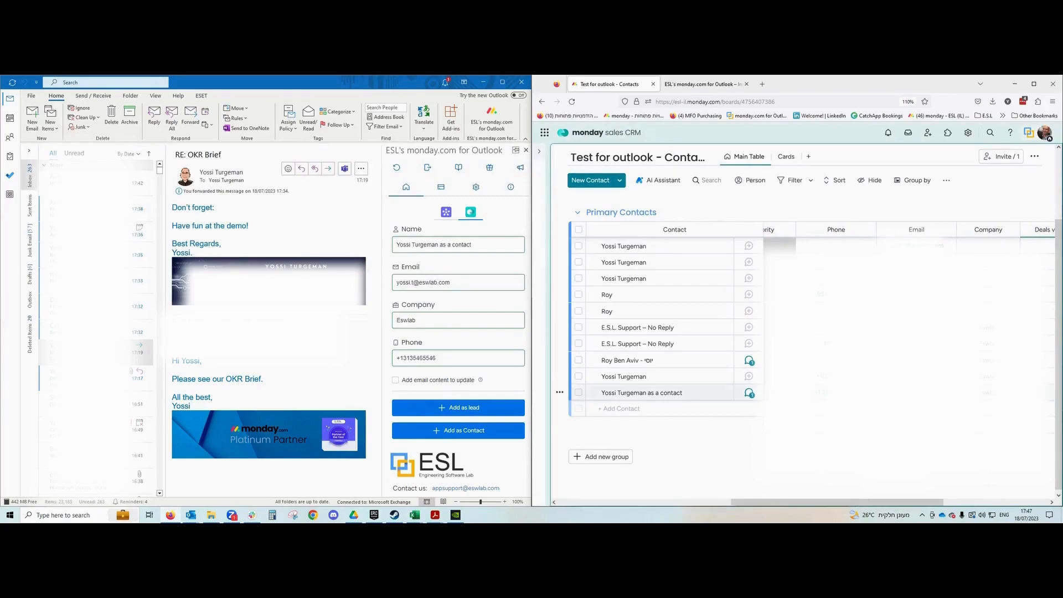
left_click(721, 392)
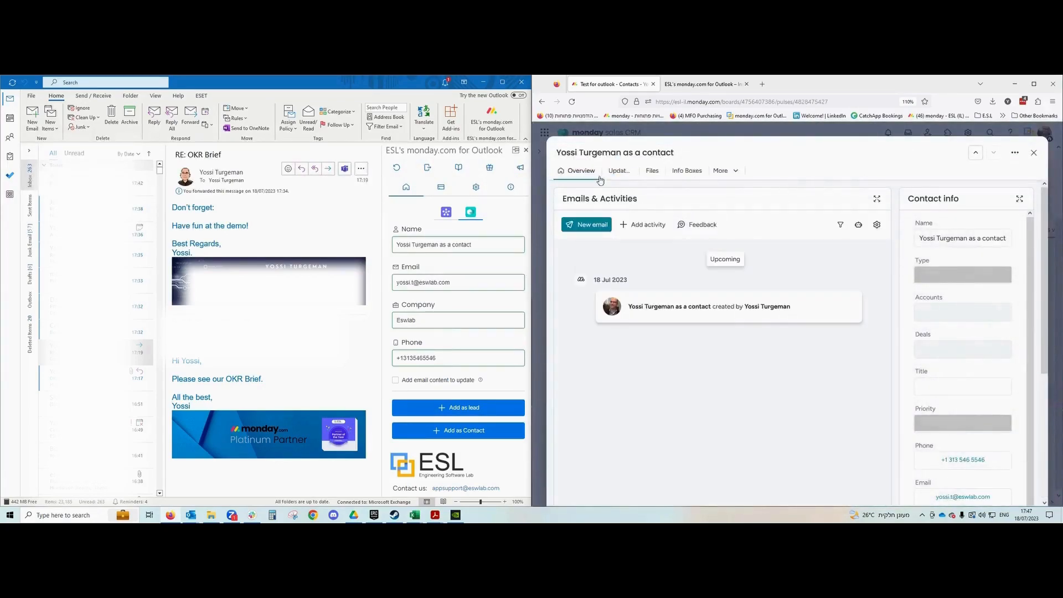
left_click(618, 172)
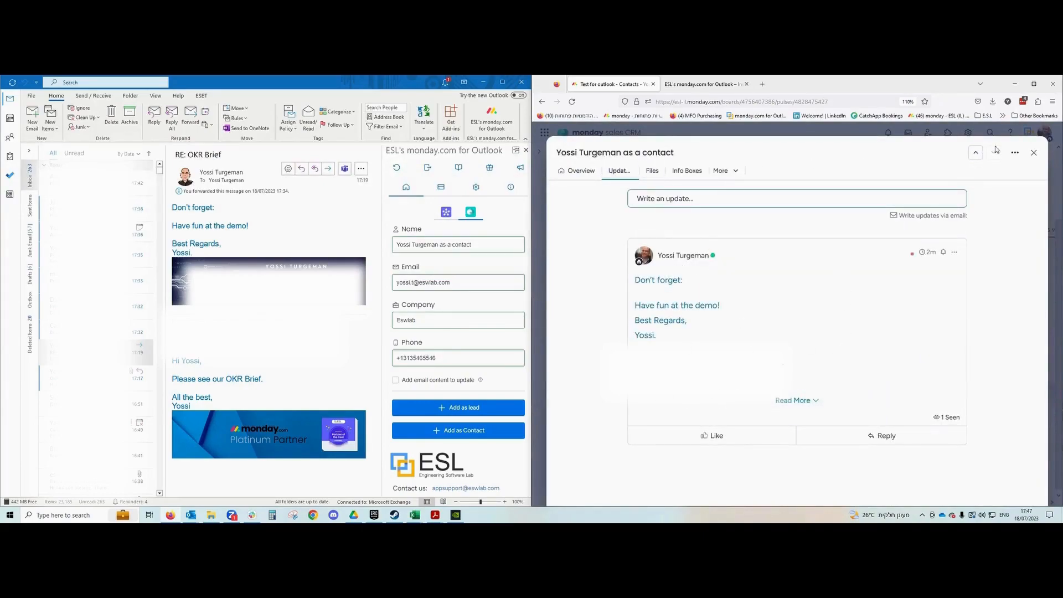
left_click(1034, 152)
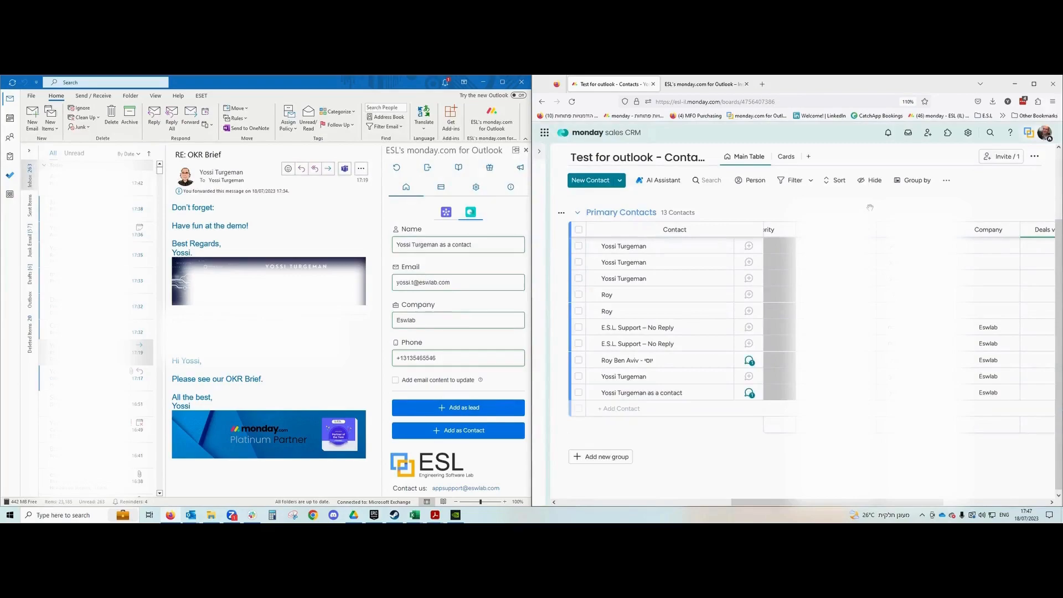
Open the new lead on the Test for outlook - Leads board and check its forwarded-email update.
key("ctrl+b")
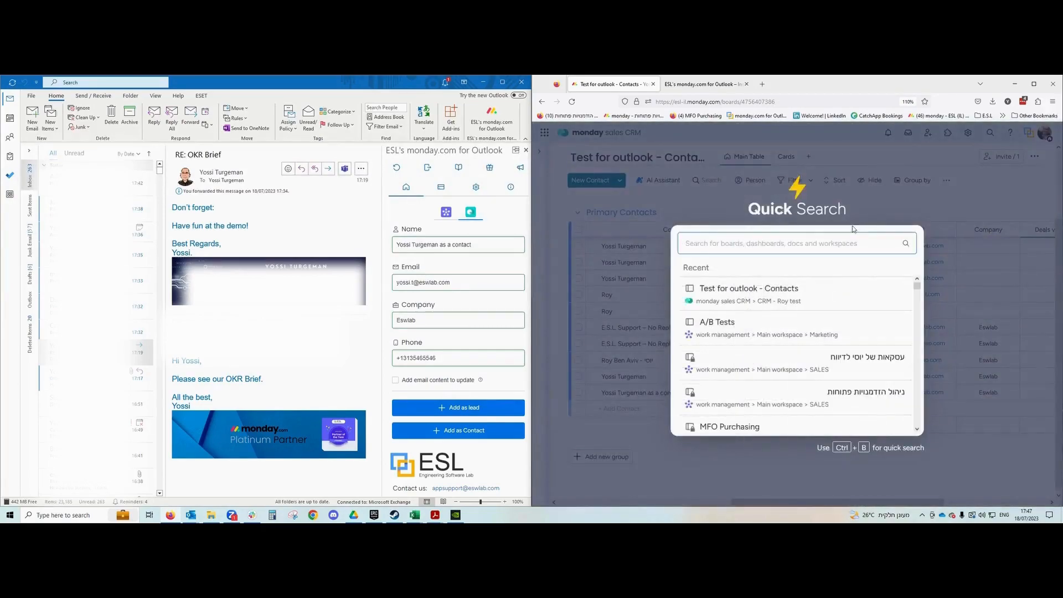
type("leads")
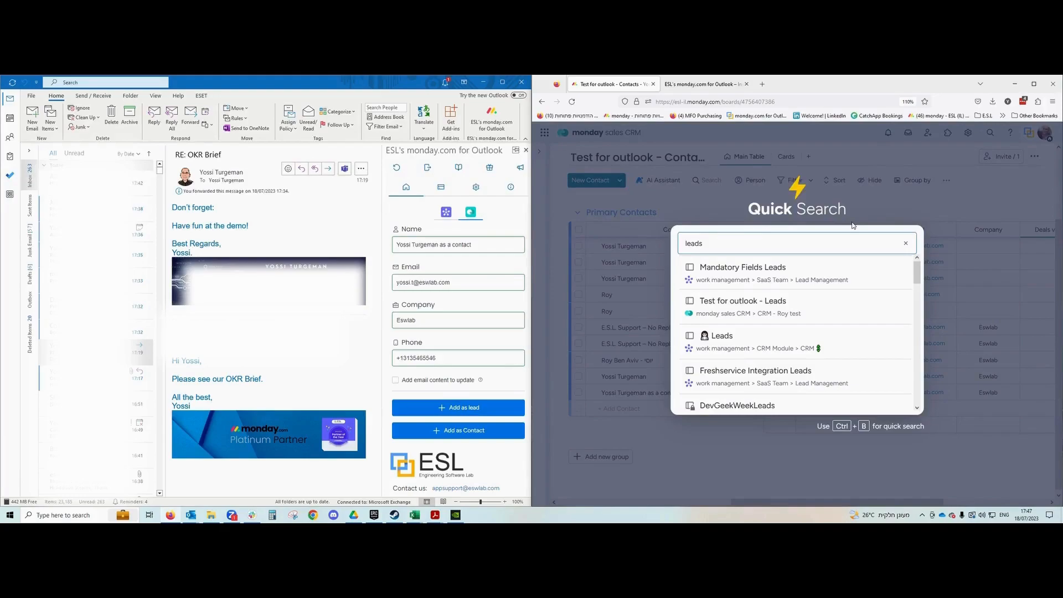
left_click(819, 298)
scroll(706, 345, "down", 10)
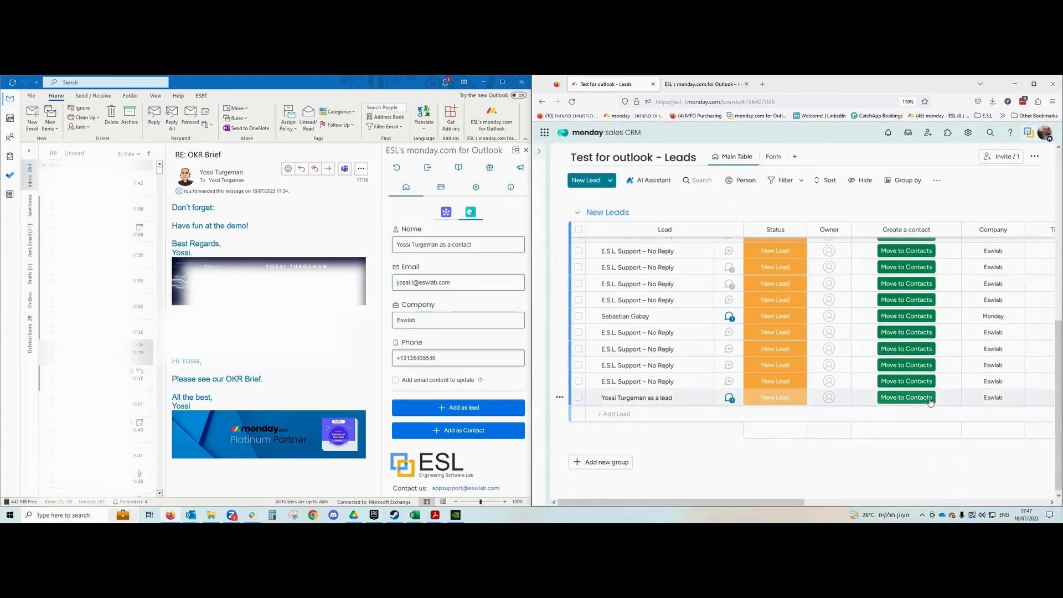
mouse_move(794, 504)
left_mouse_down()
mouse_move(977, 501)
mouse_move(781, 502)
left_mouse_up()
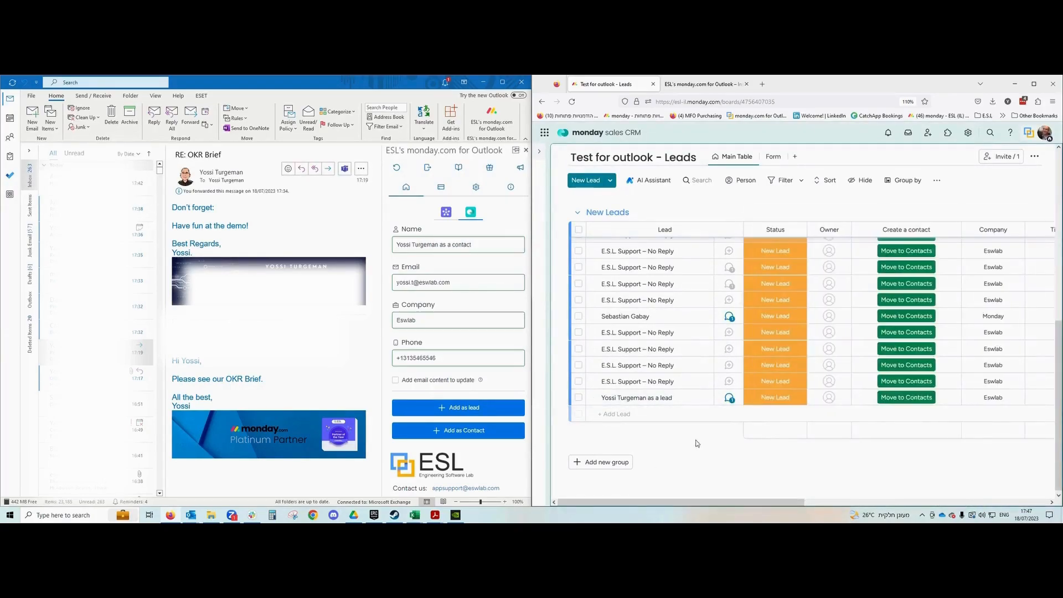
left_click(726, 406)
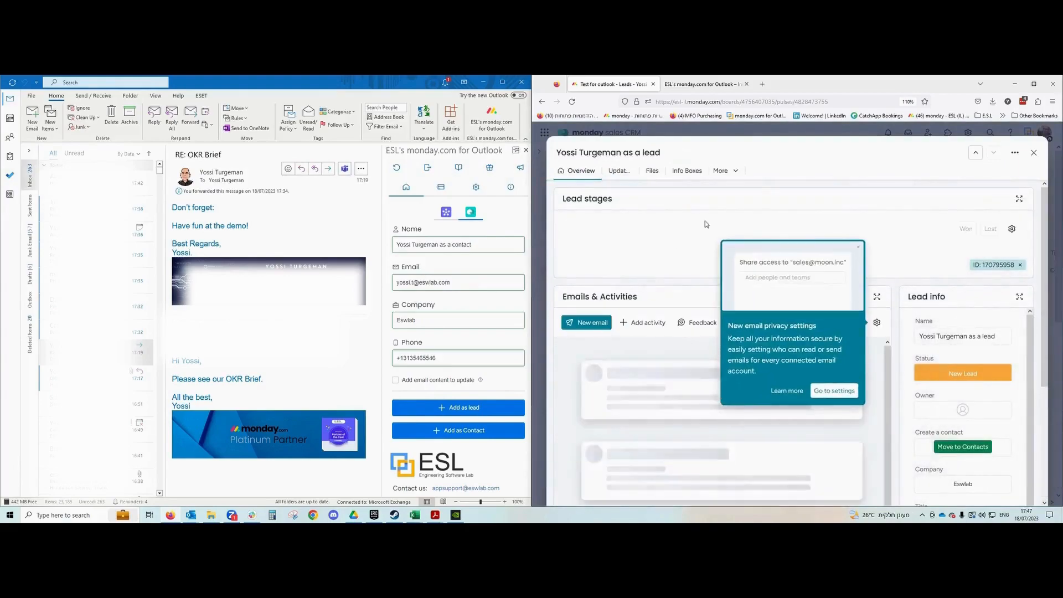
left_click(618, 171)
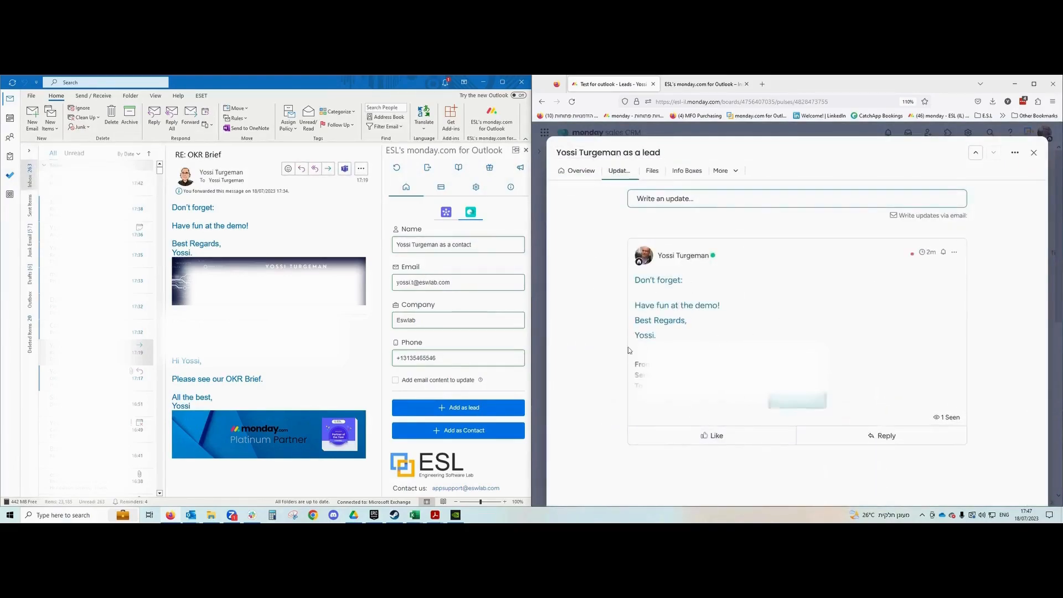
left_click(1033, 152)
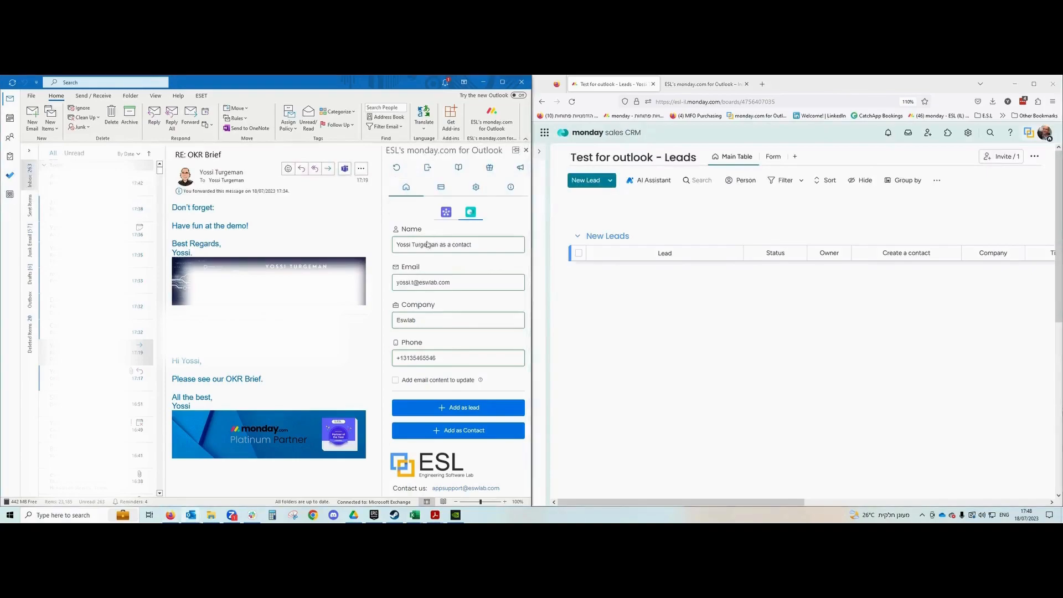
left_click(447, 216)
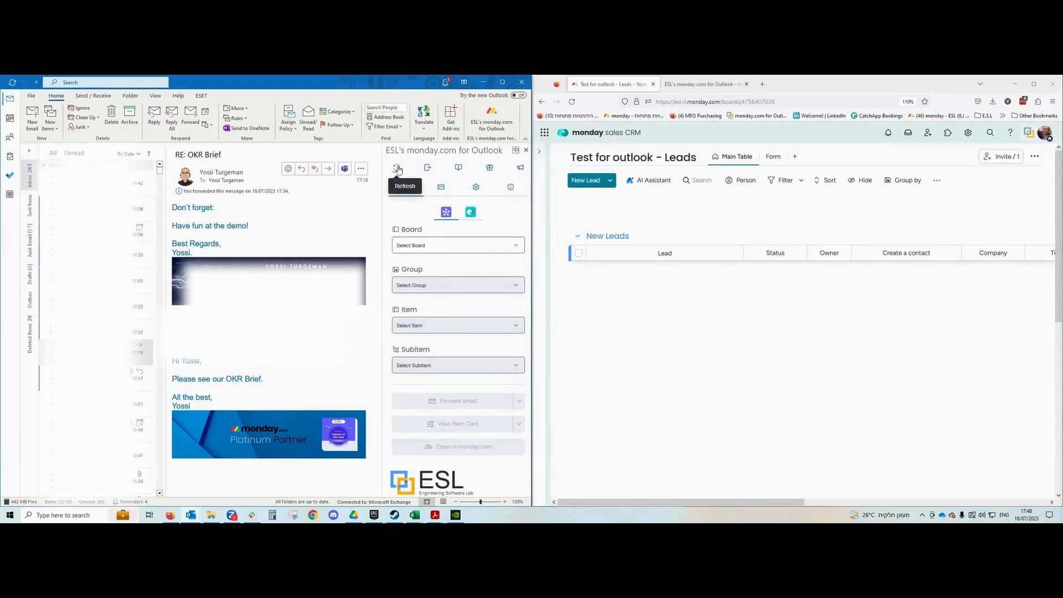
On the add-in's purchase form, enter the bill-to name and company name 'esk'.
left_click(439, 187)
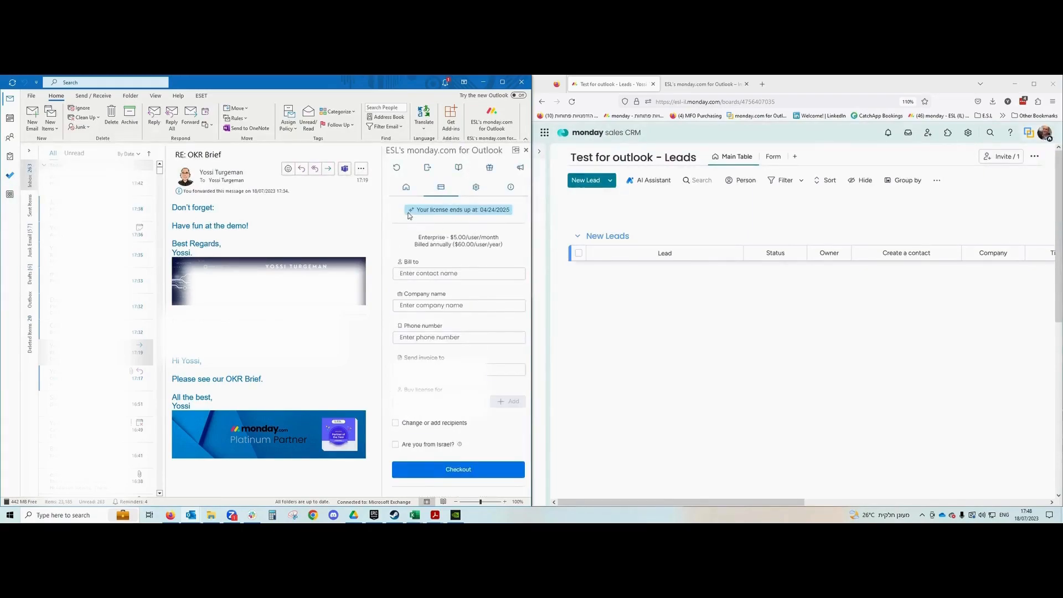
left_click(447, 269)
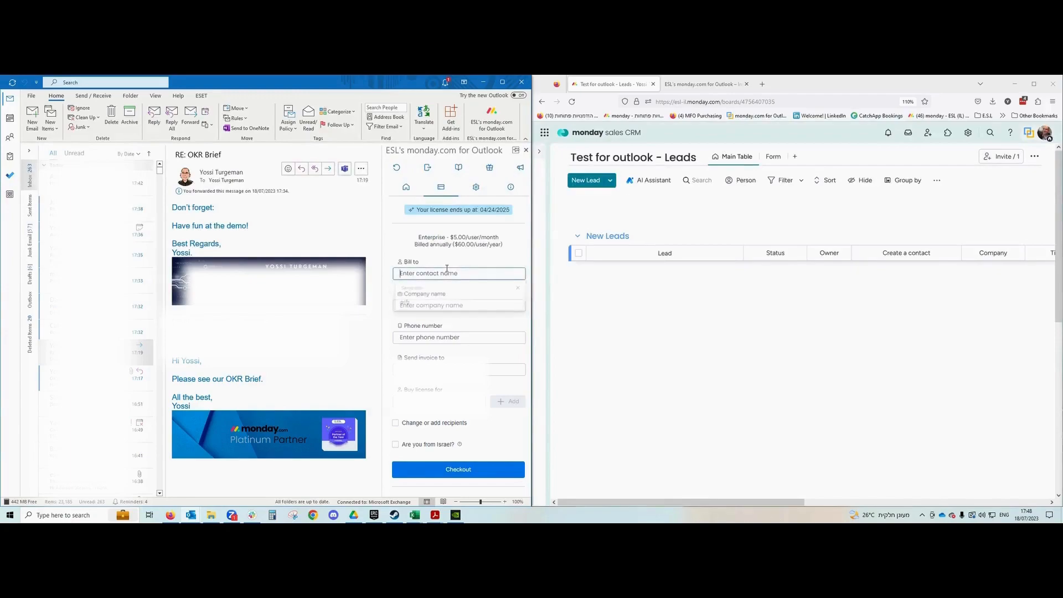
type("yossi")
key("Tab")
type("esk")
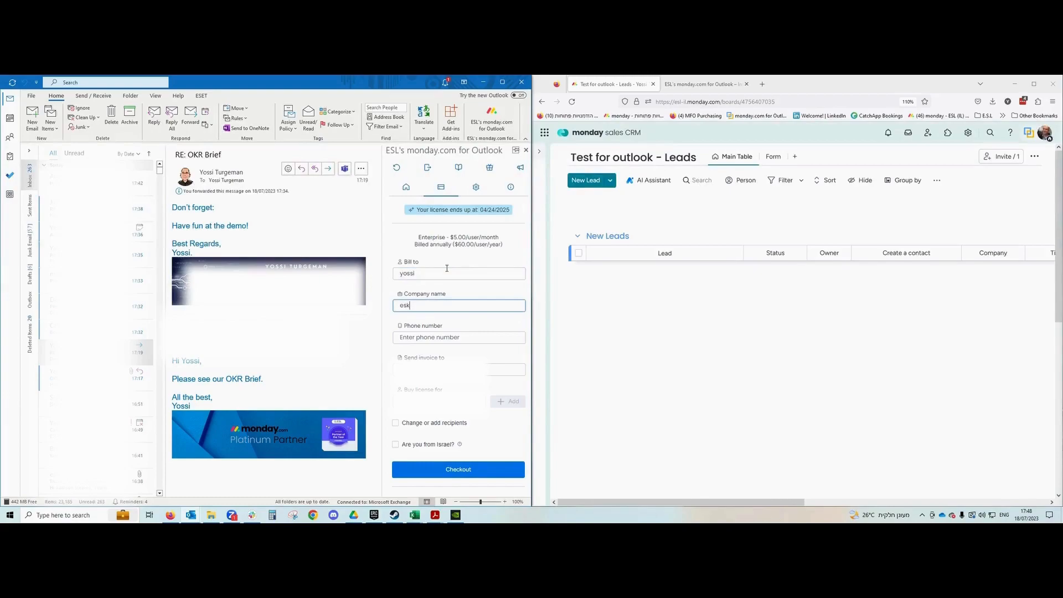
left_click(466, 335)
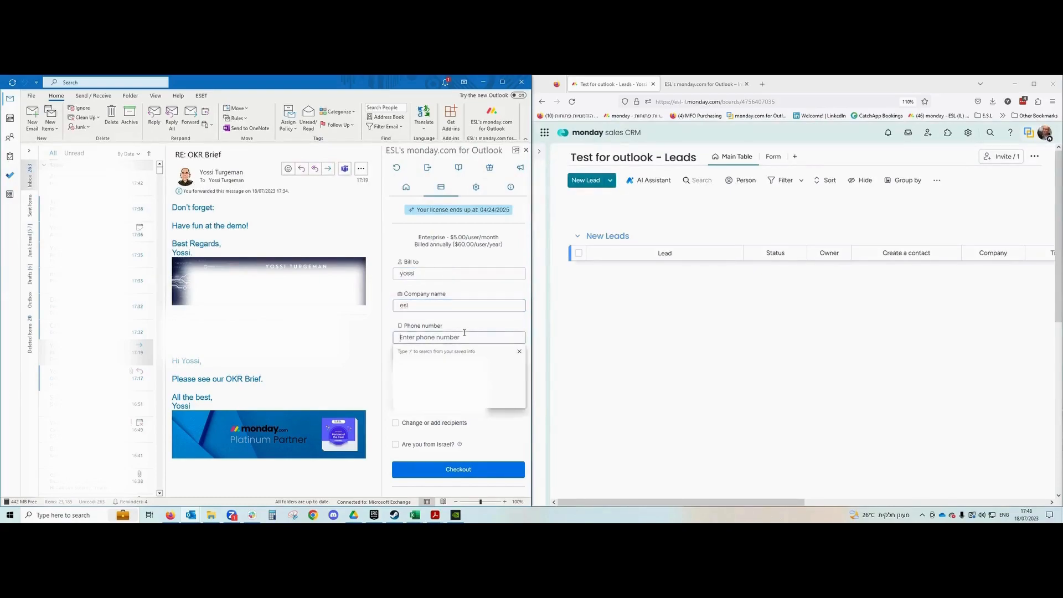
Add the invoice recipient e-mail addresses to the Send invoice to list.
scroll(438, 302, "down", 1)
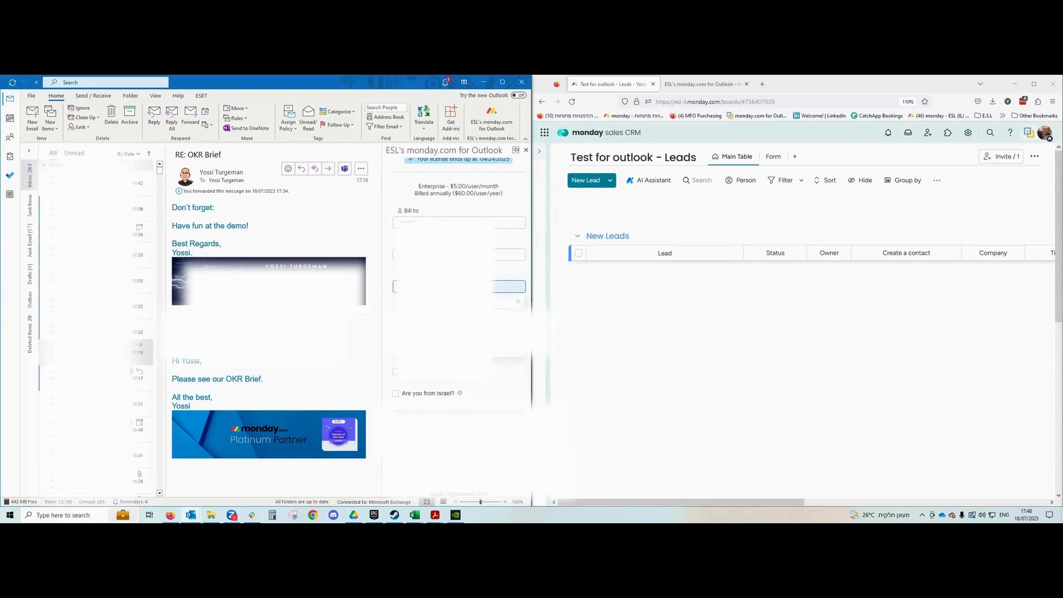
scroll(438, 302, "down", 1)
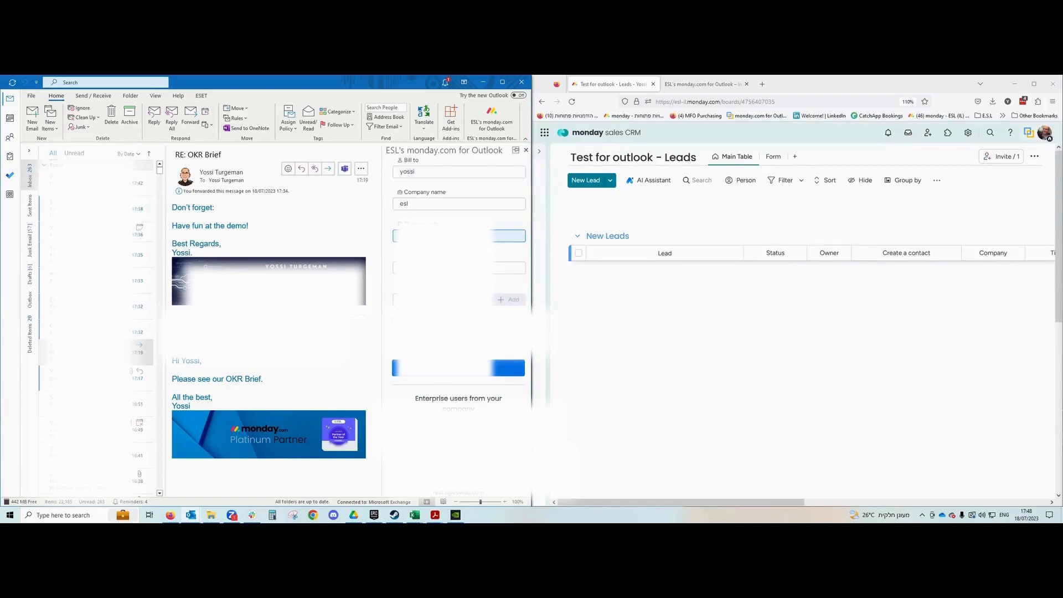
left_click(438, 299)
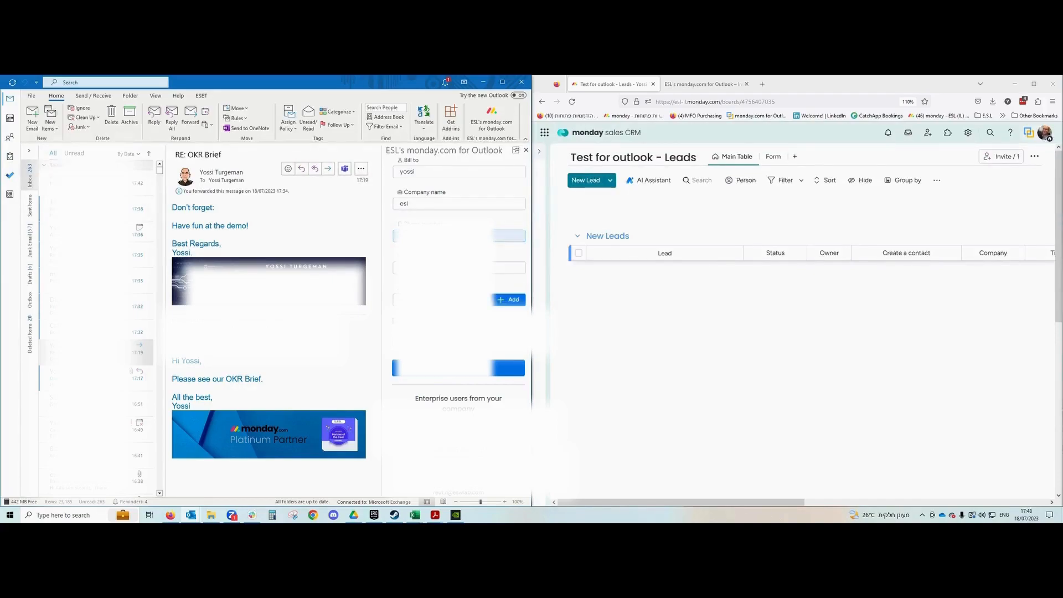
left_click(505, 301)
left_click(440, 300)
key("Escape")
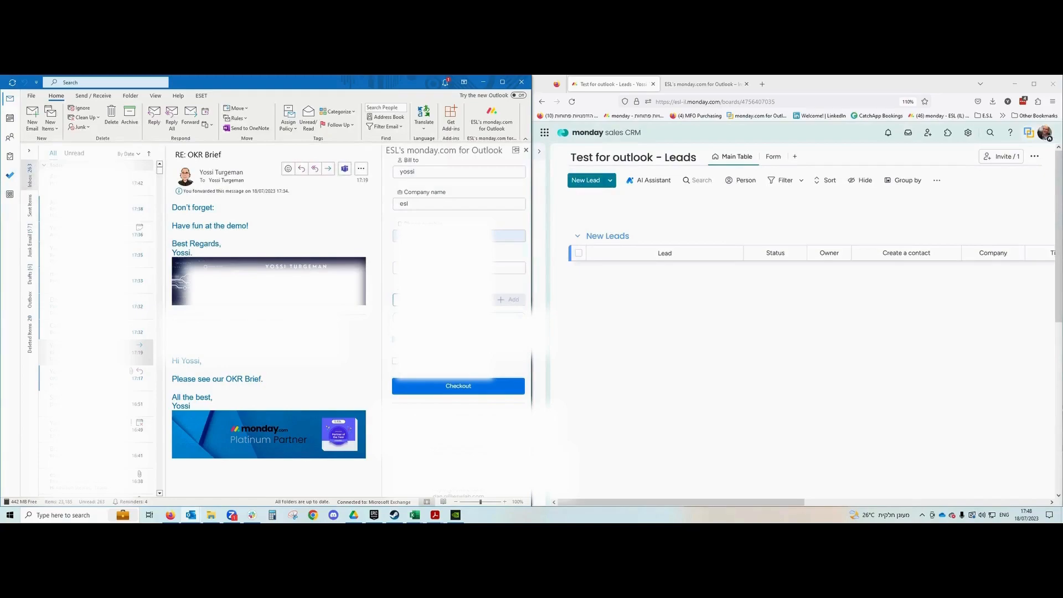
type("com")
left_click(508, 301)
left_click(482, 313)
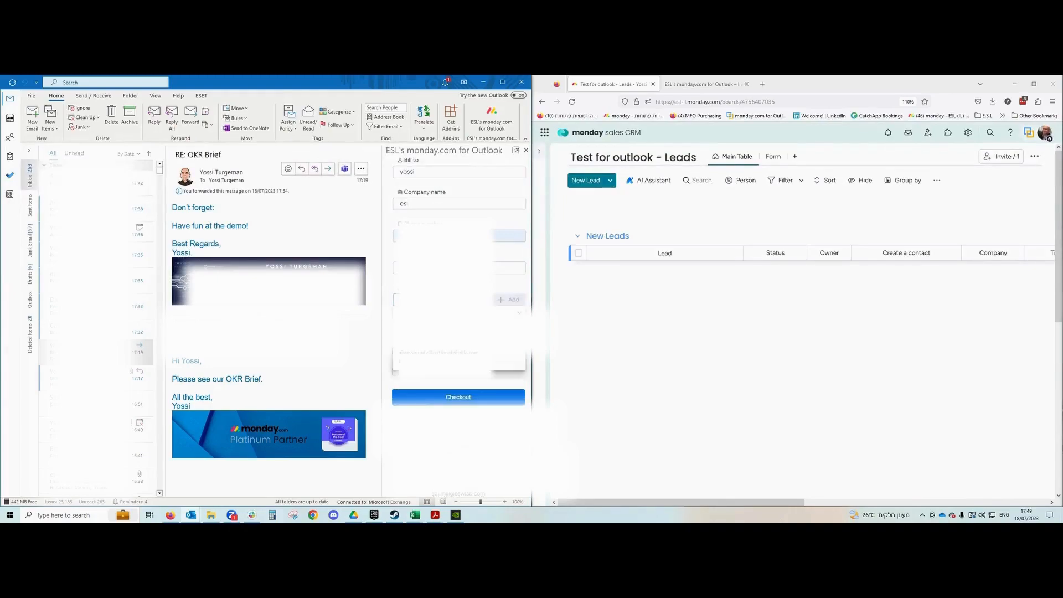
left_click(483, 314)
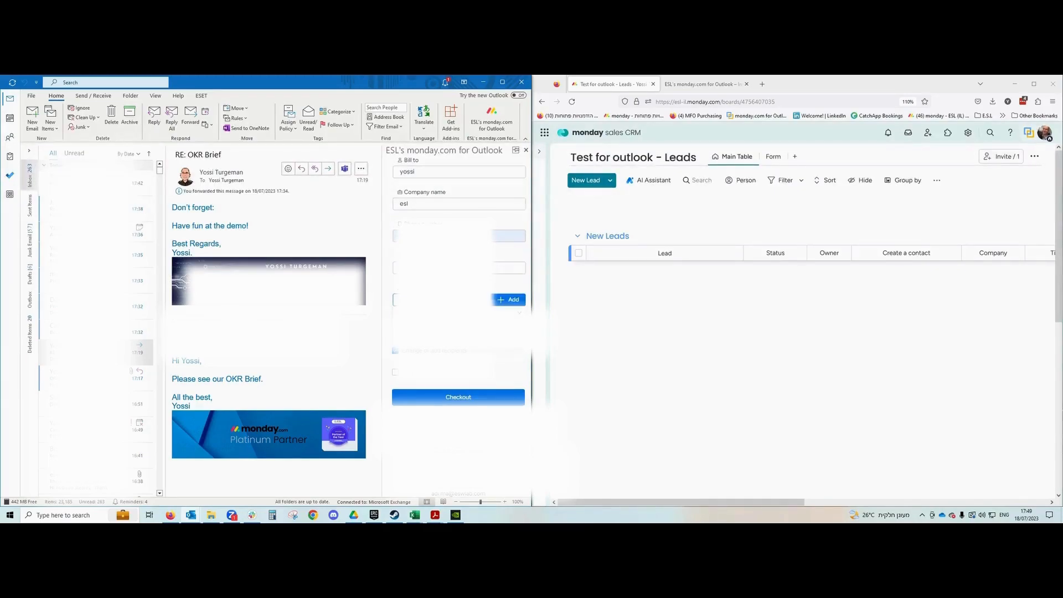
left_click(510, 302)
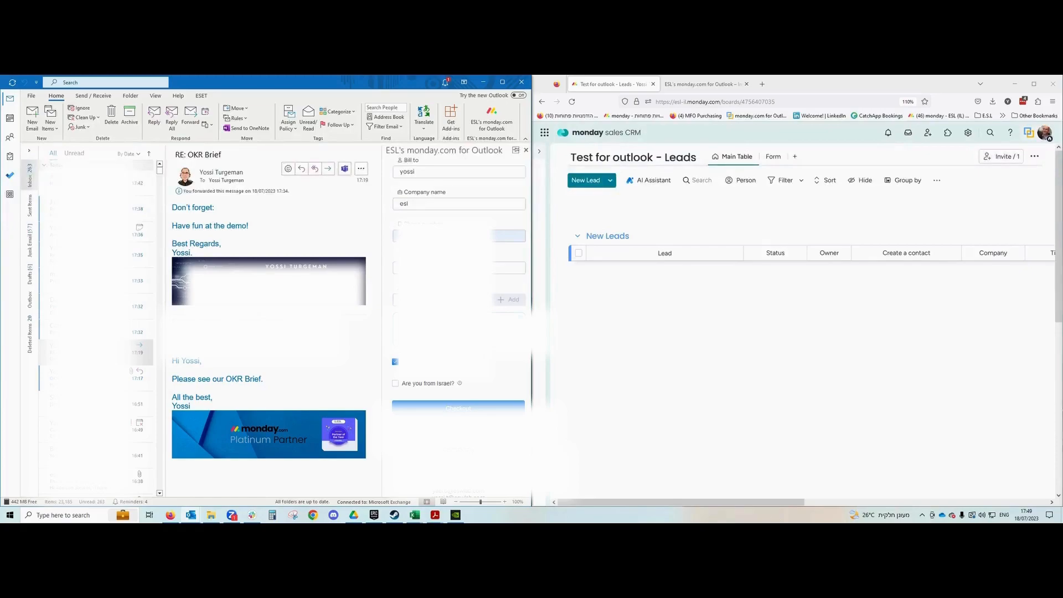
scroll(459, 326, "down", 5)
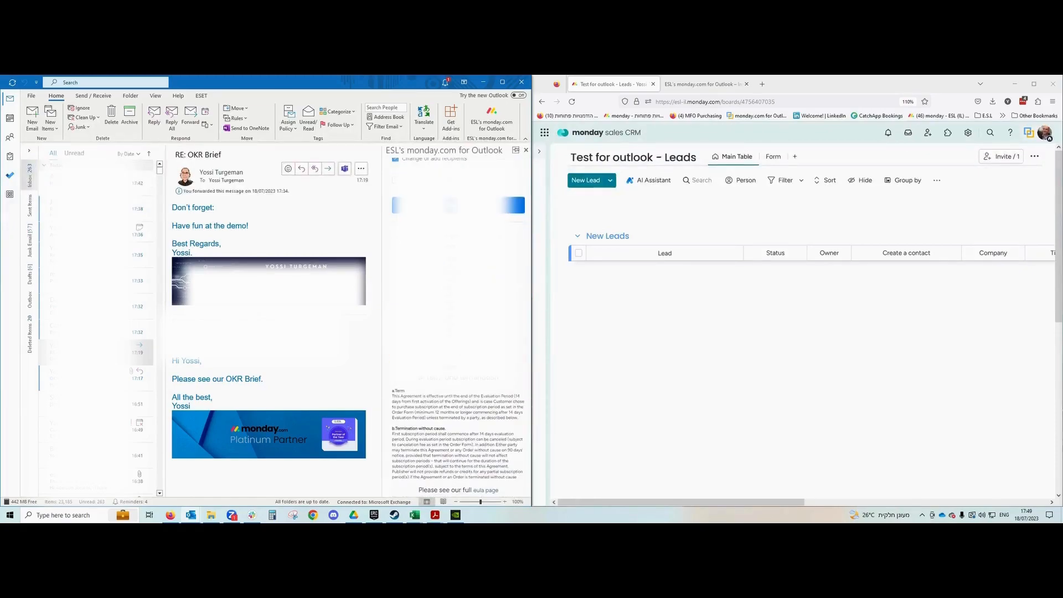
scroll(458, 326, "down", 1)
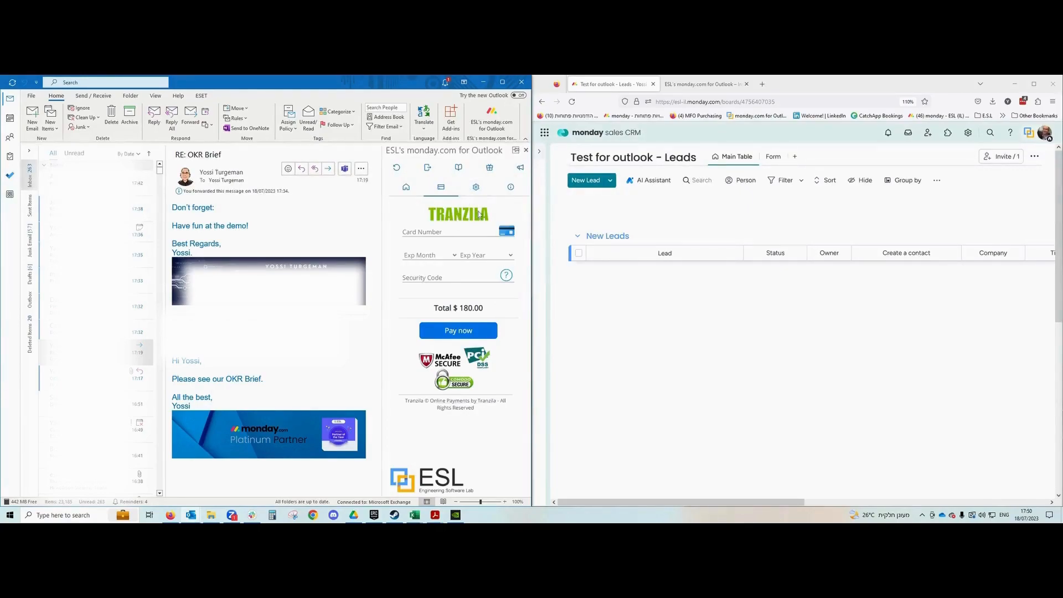
Read through the monday.com for Outlook User Guide and FAQ, then view the add-in's settings.
left_click(461, 168)
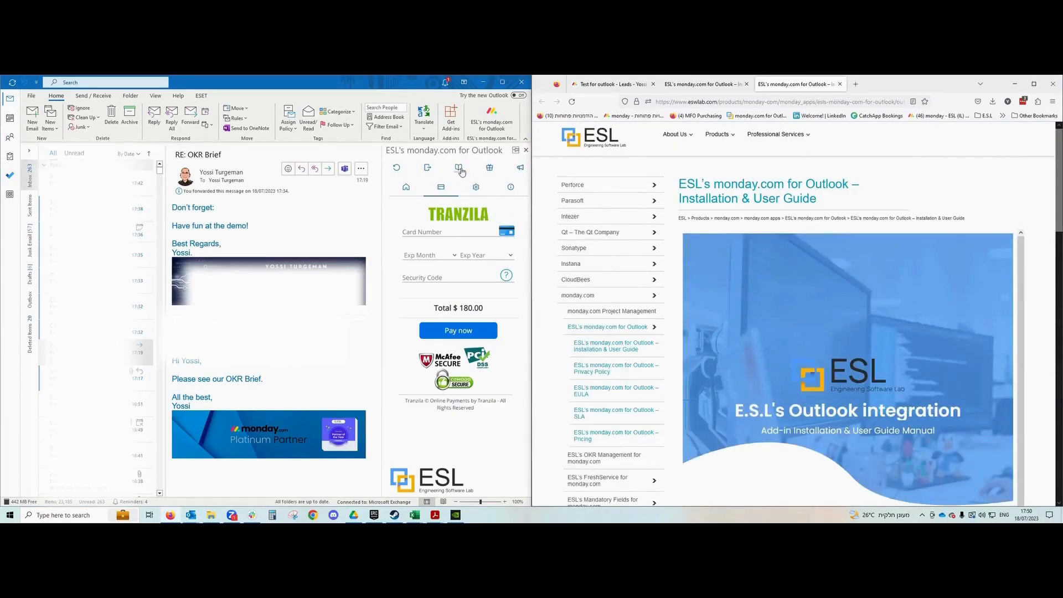
scroll(793, 264, "down", 5)
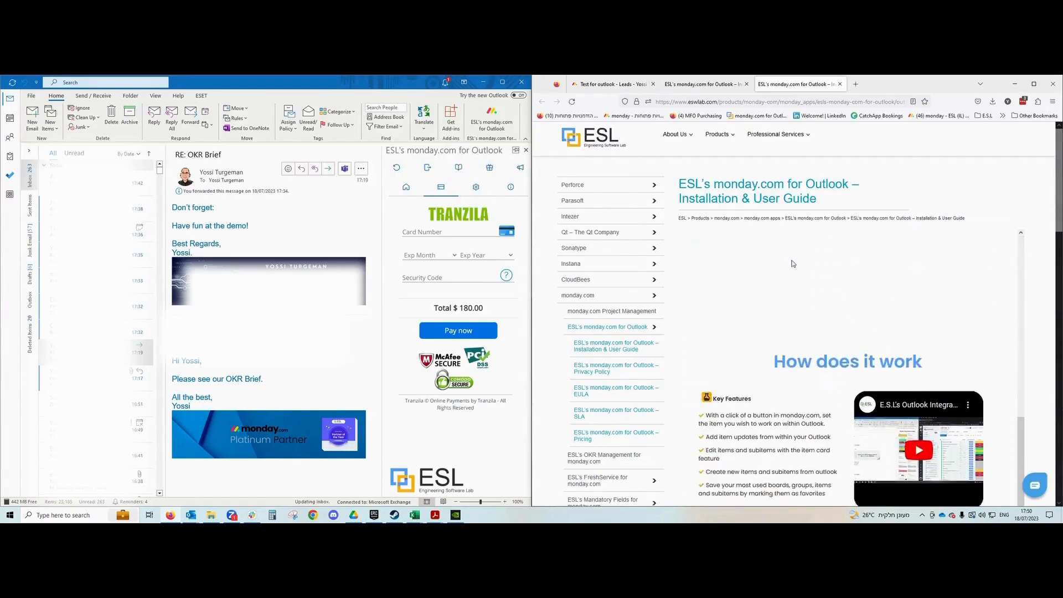
scroll(793, 263, "down", 4)
scroll(915, 345, "down", 10)
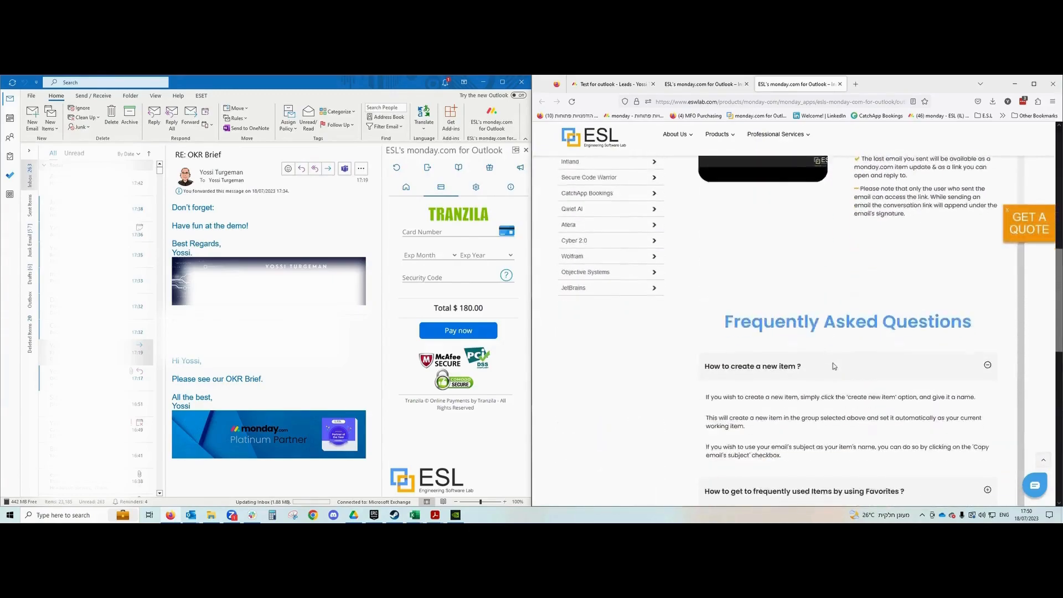
scroll(833, 363, "down", 3)
scroll(789, 334, "down", 8)
scroll(789, 334, "up", 7)
scroll(788, 336, "up", 10)
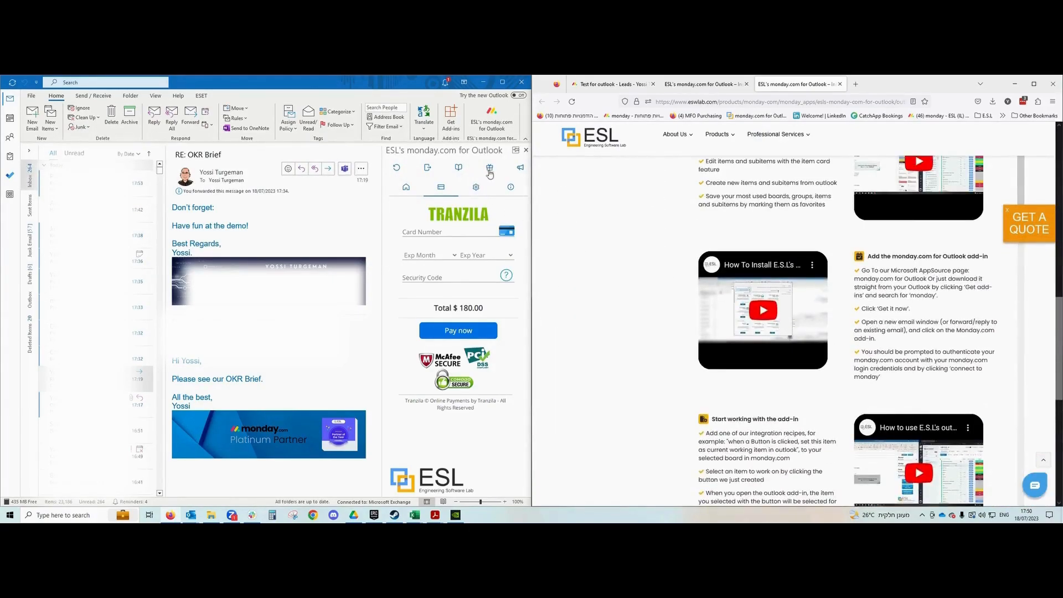
left_click(476, 188)
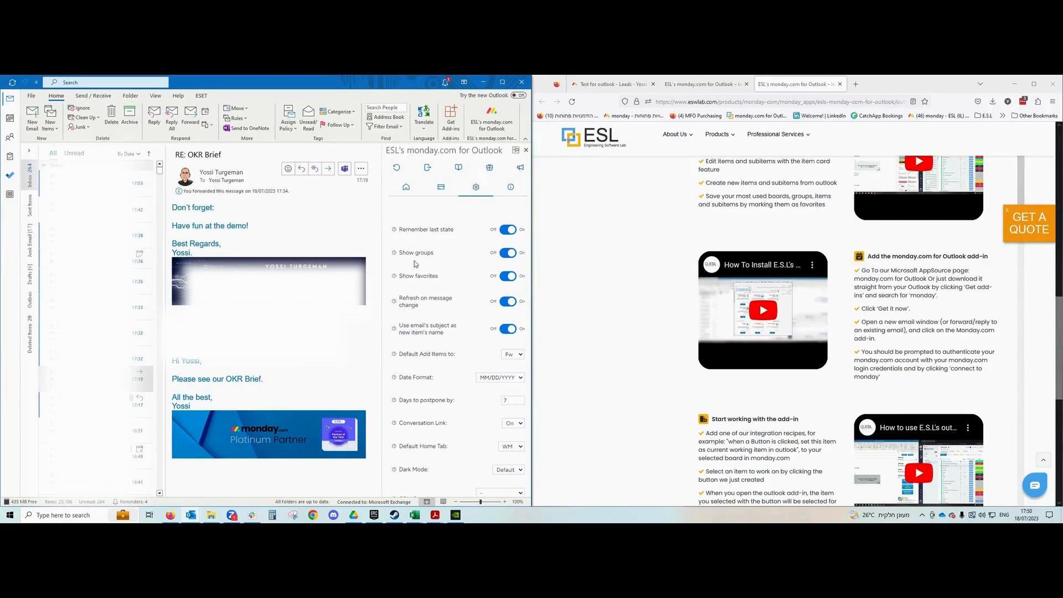
Turn off Show groups, then link board A/B Tests and item OKR Brief! via an 'okr' search.
left_click(508, 253)
left_click(406, 185)
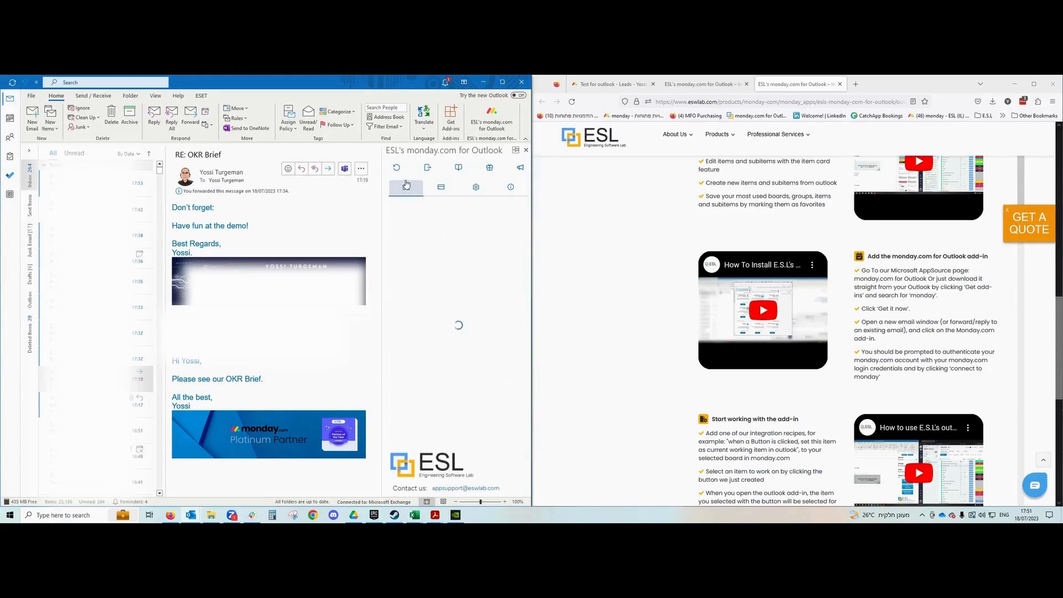
left_click(429, 245)
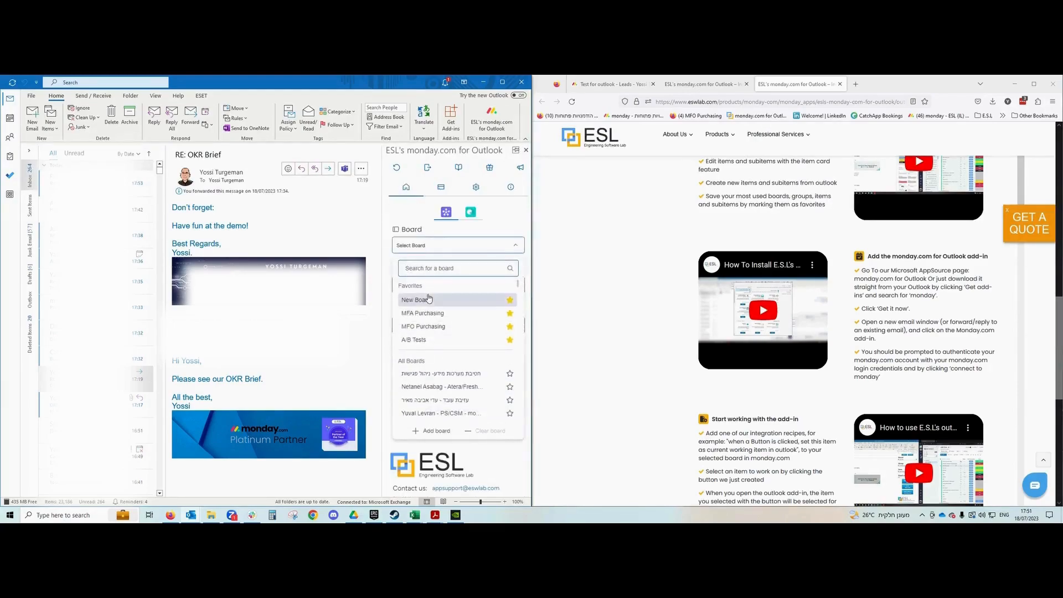
left_click(417, 340)
left_click(425, 288)
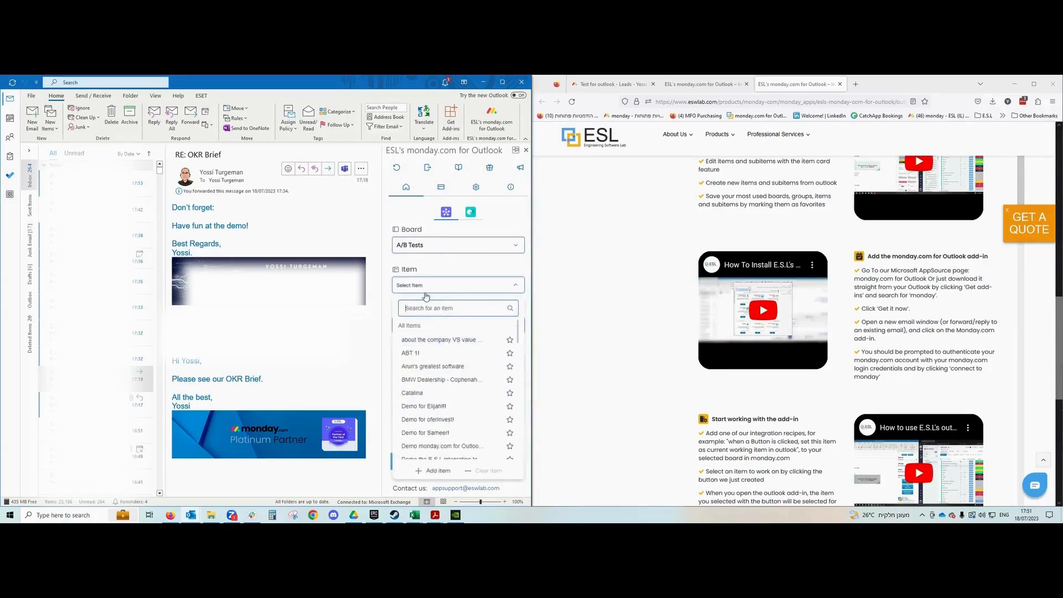
type("okr")
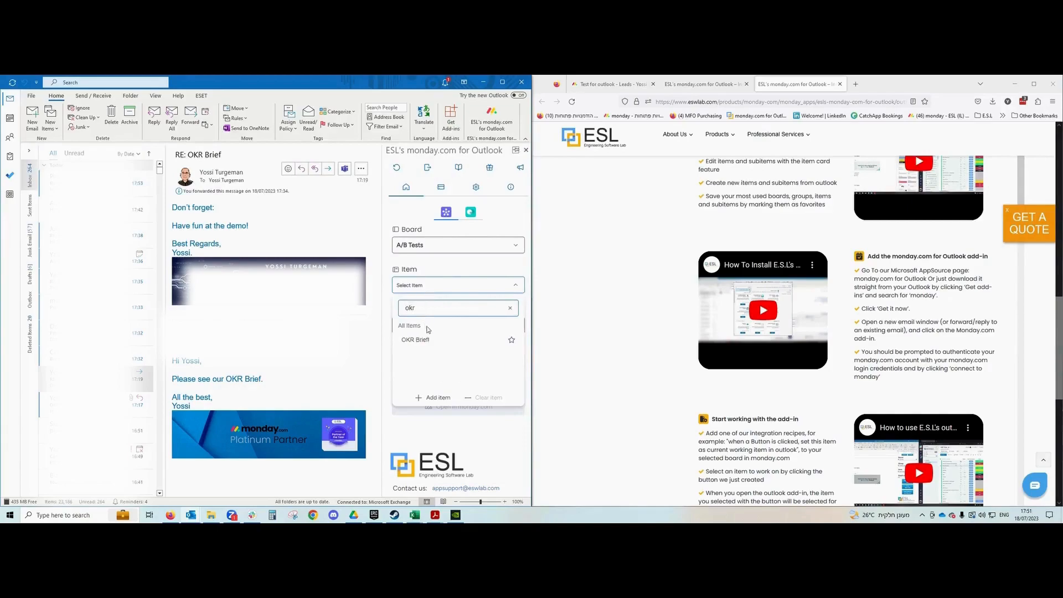
left_click(421, 340)
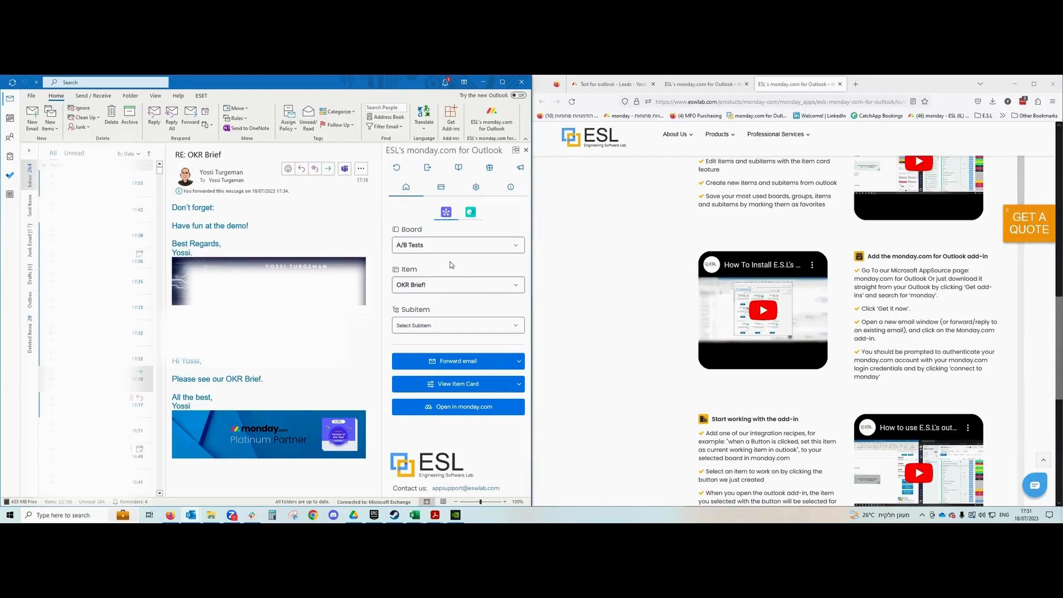
Switch on Show groups in the add-in's Settings tab.
left_click(476, 188)
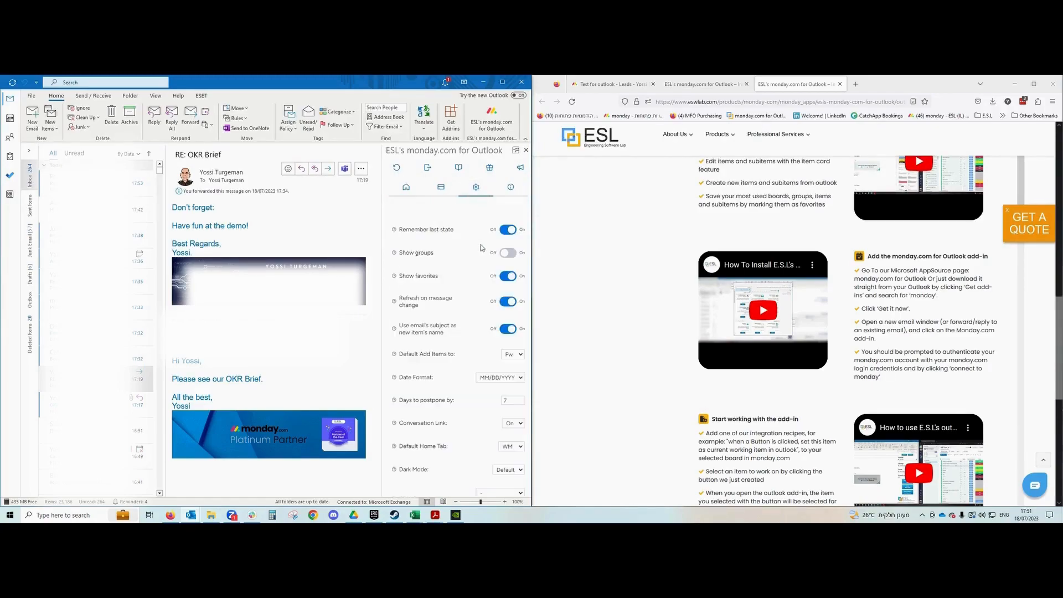
left_click(505, 255)
scroll(450, 319, "down", 2)
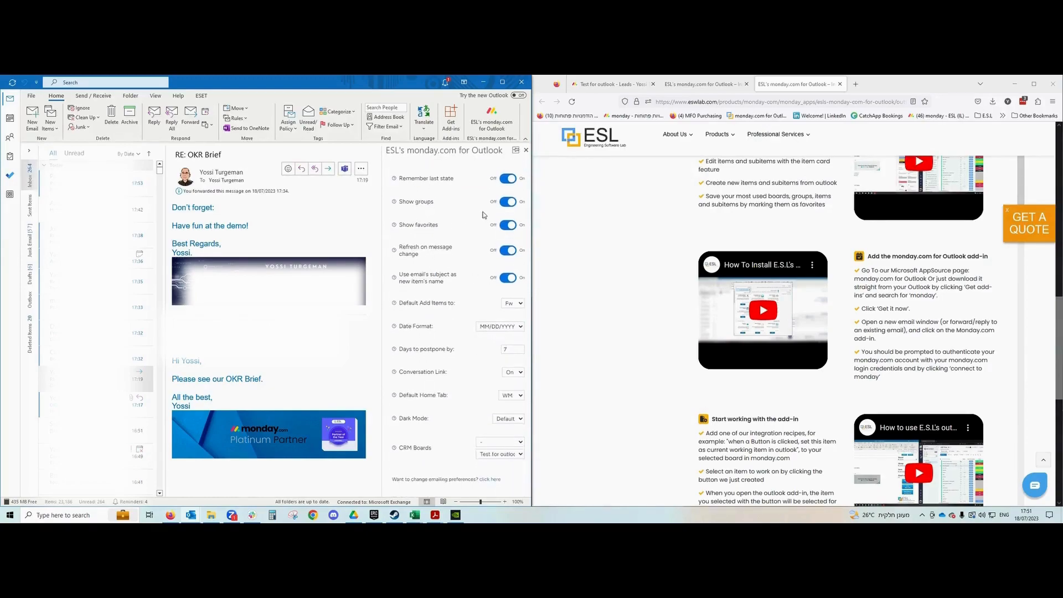
scroll(443, 303, "down", 2)
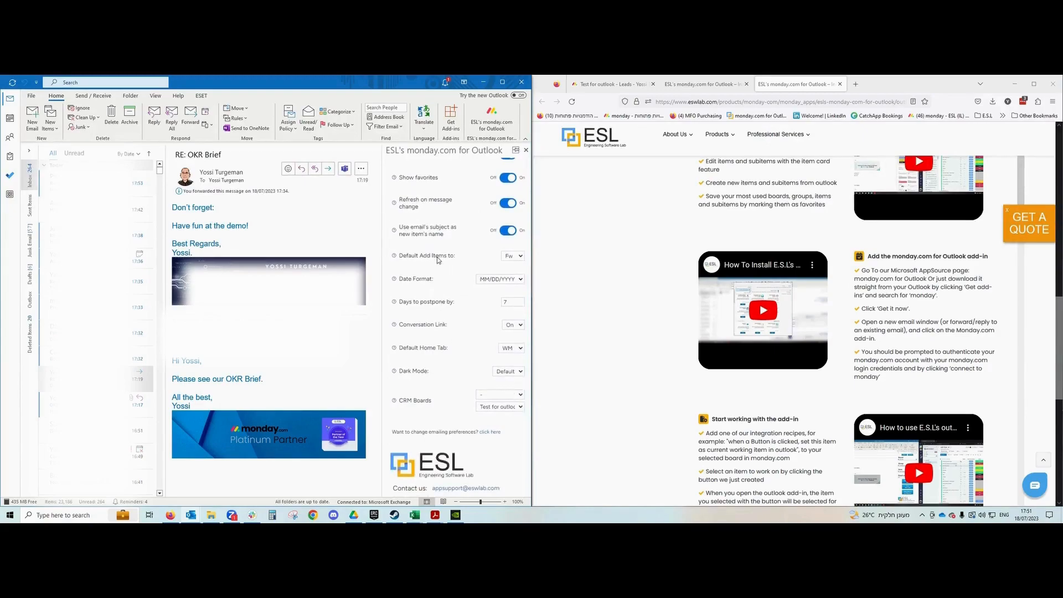
Review the defaults, keeping Add Items to Fw, MM/DD/YYYY date format, 7 postpone days and WM home tab.
left_click(522, 257)
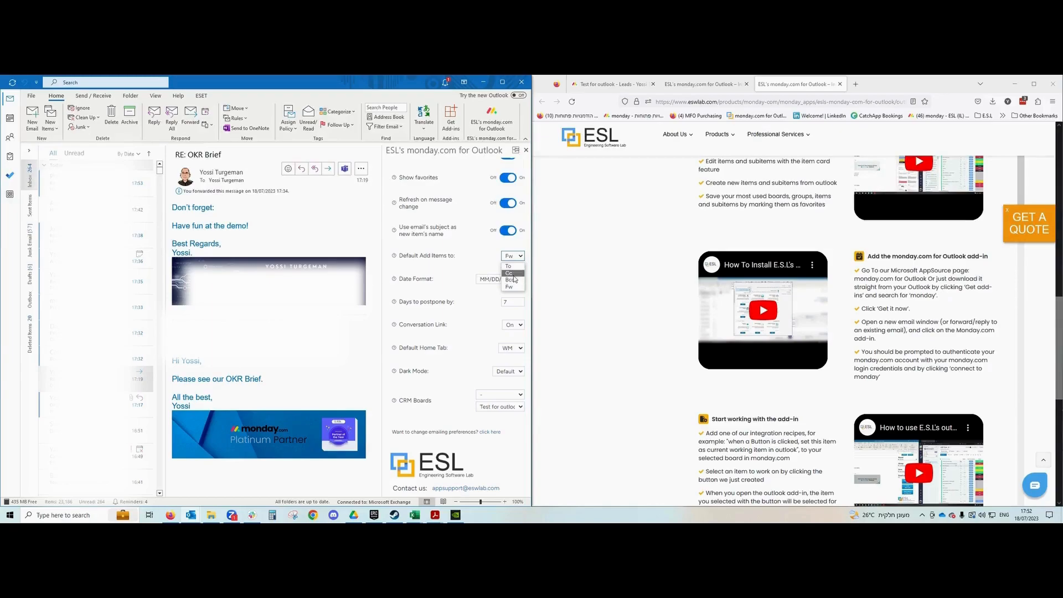
left_click(458, 257)
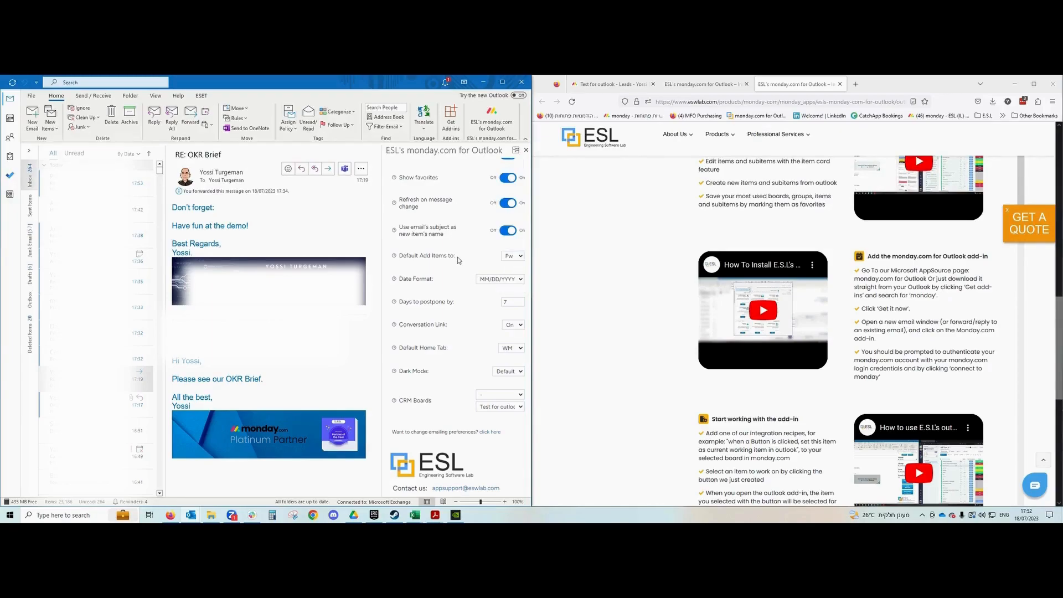
left_click(498, 281)
left_click(499, 298)
left_click(511, 301)
left_click(459, 309)
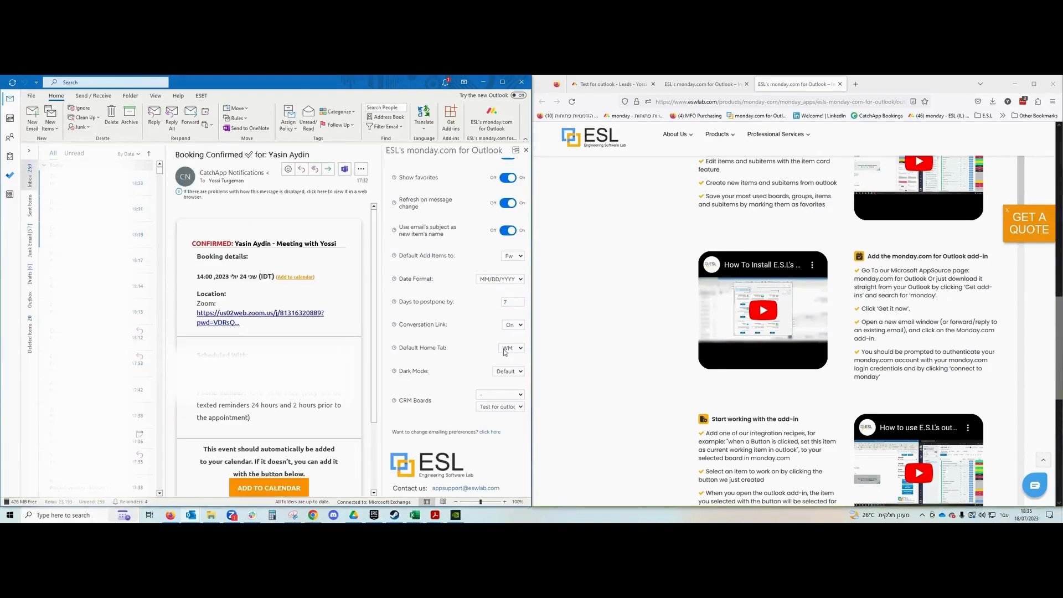
left_click(506, 349)
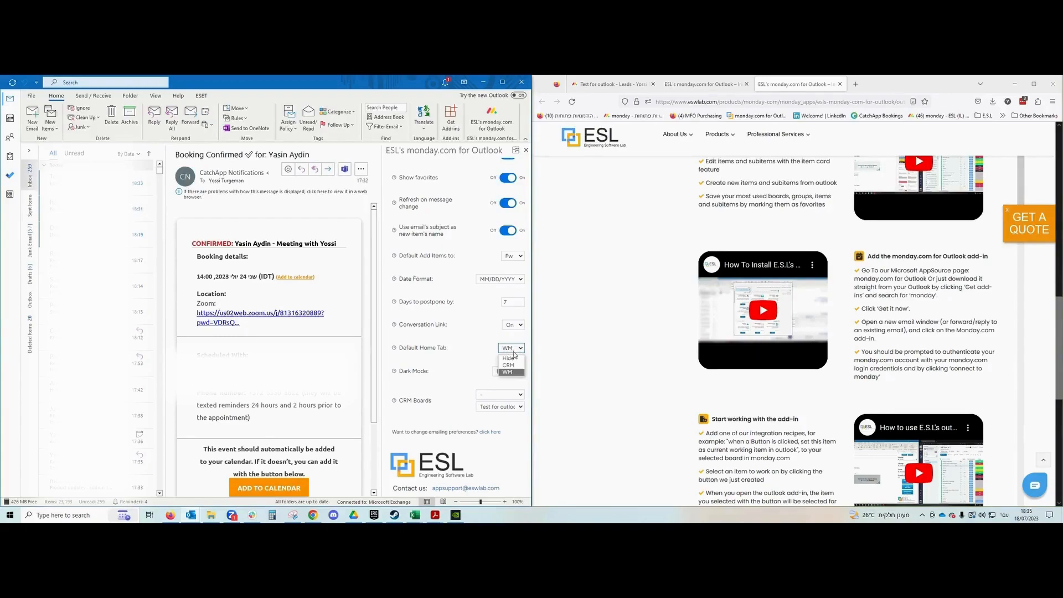
left_click(508, 372)
Make CRM the Default Home Tab and view the CRM home with lead and contact fields.
scroll(464, 375, "up", 2)
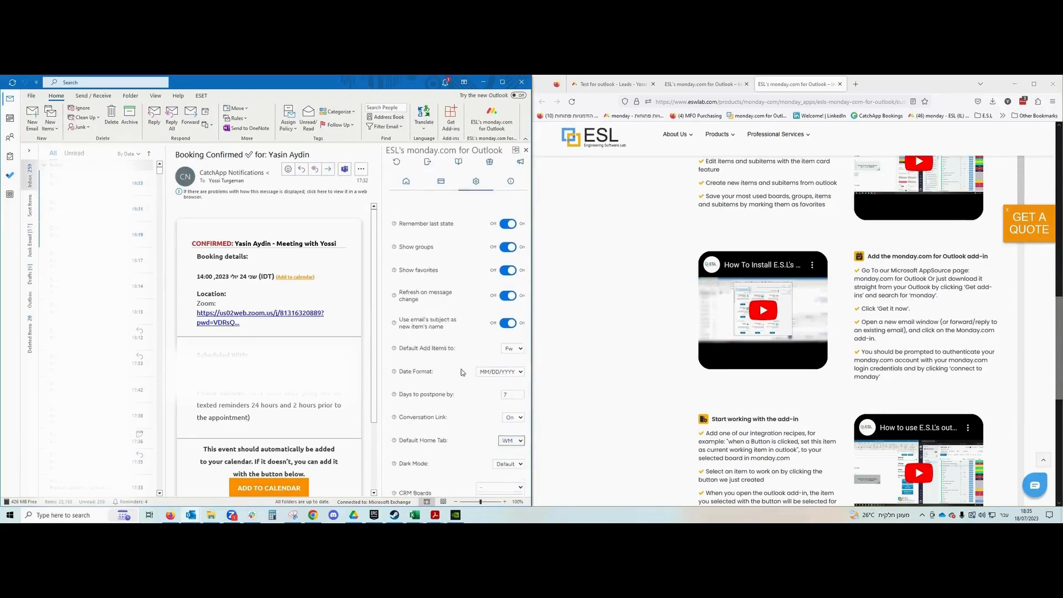
left_click(406, 187)
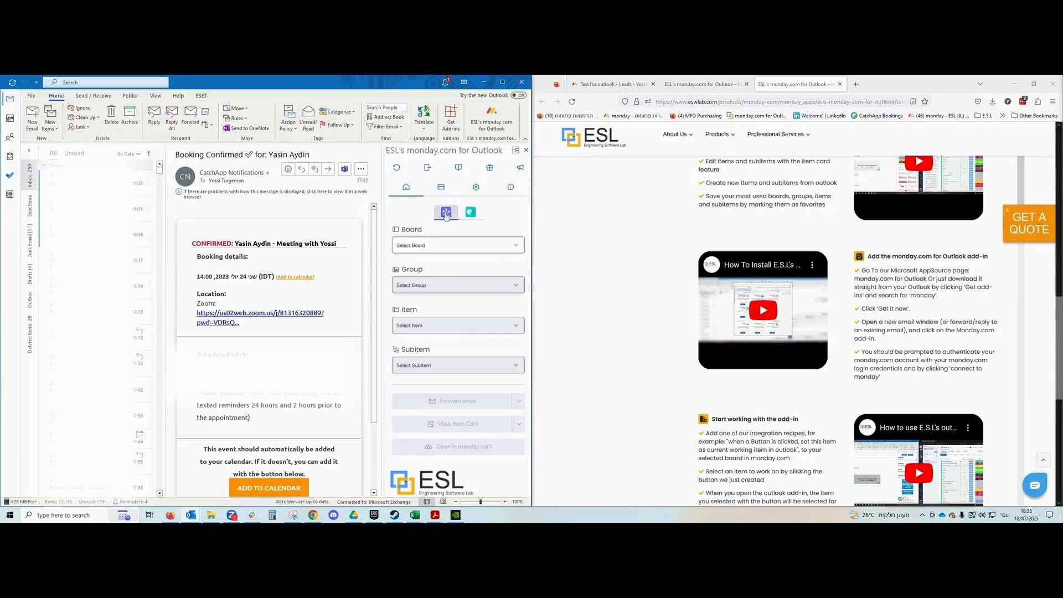
left_click(475, 187)
scroll(486, 290, "down", 1)
scroll(487, 290, "down", 3)
left_click(511, 348)
left_click(510, 366)
scroll(466, 332, "up", 4)
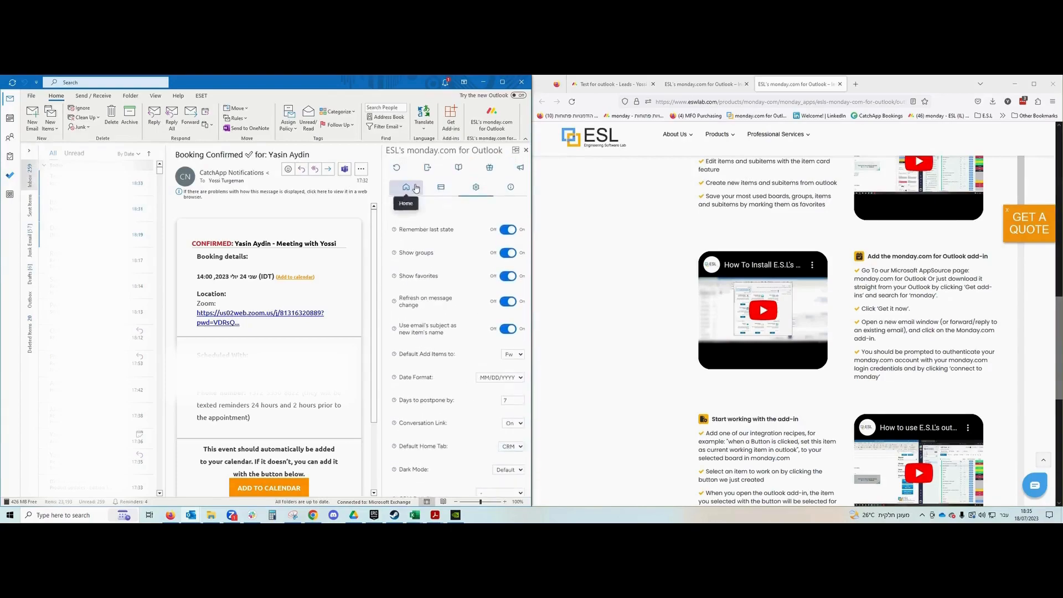
left_click(416, 189)
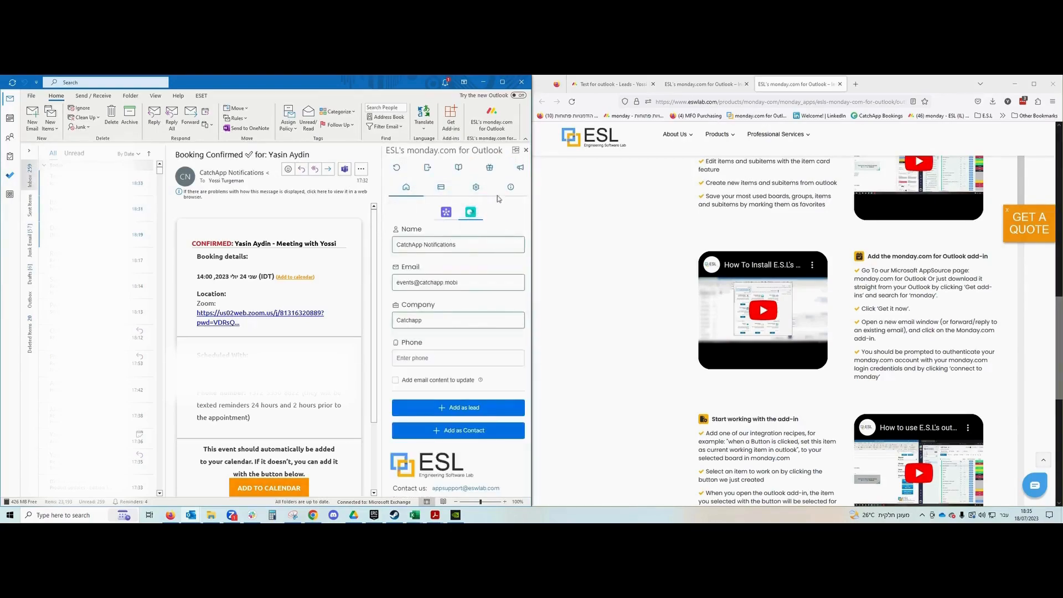
Set the Default Home Tab back to Hide and open the Rate us page.
left_click(476, 187)
scroll(474, 311, "down", 2)
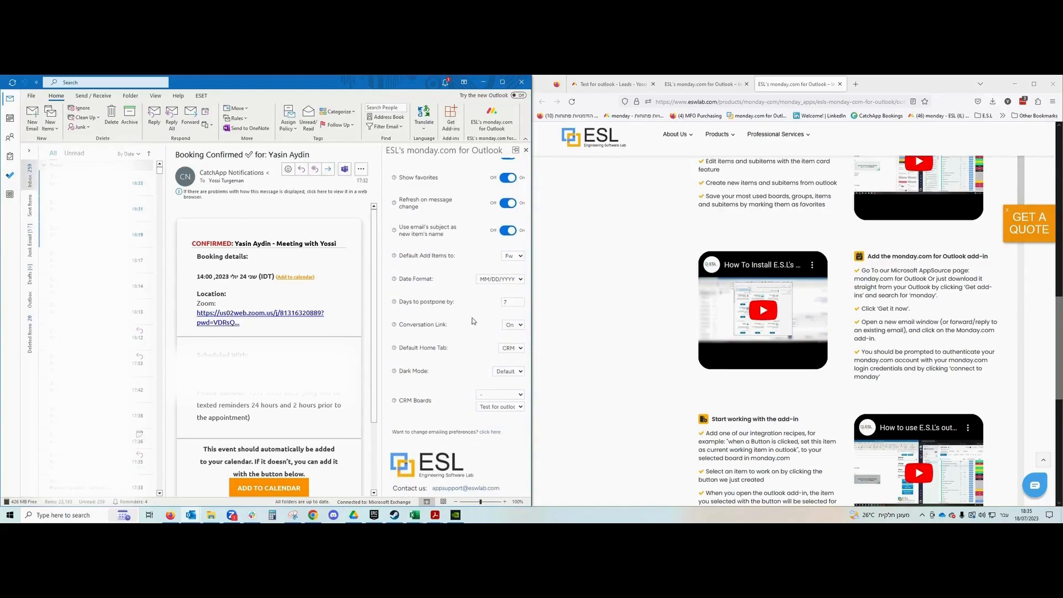
left_click(501, 349)
left_click(496, 366)
scroll(453, 383, "up", 2)
left_click(407, 189)
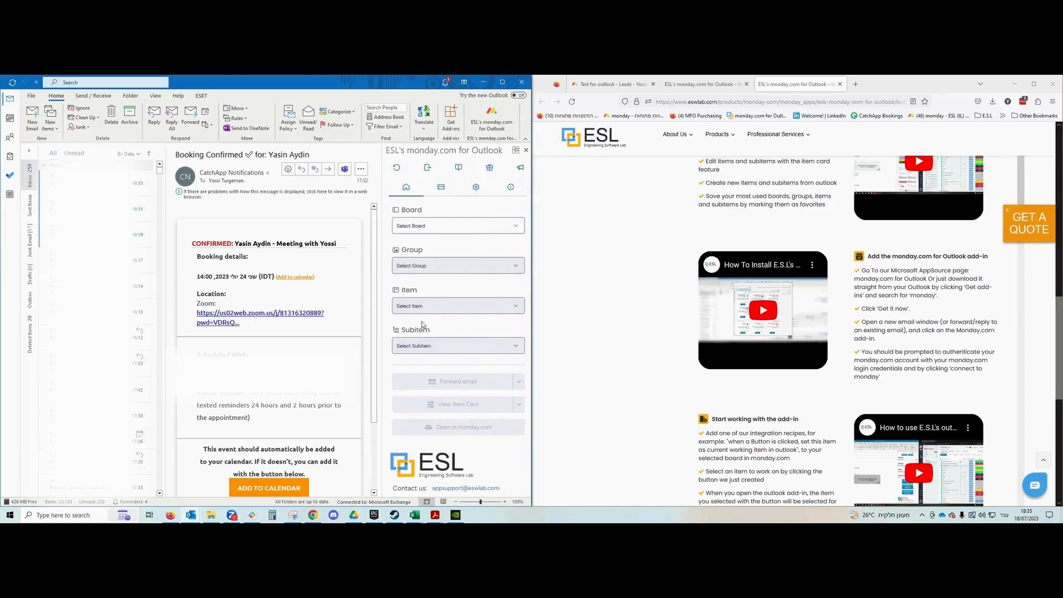
left_click(491, 169)
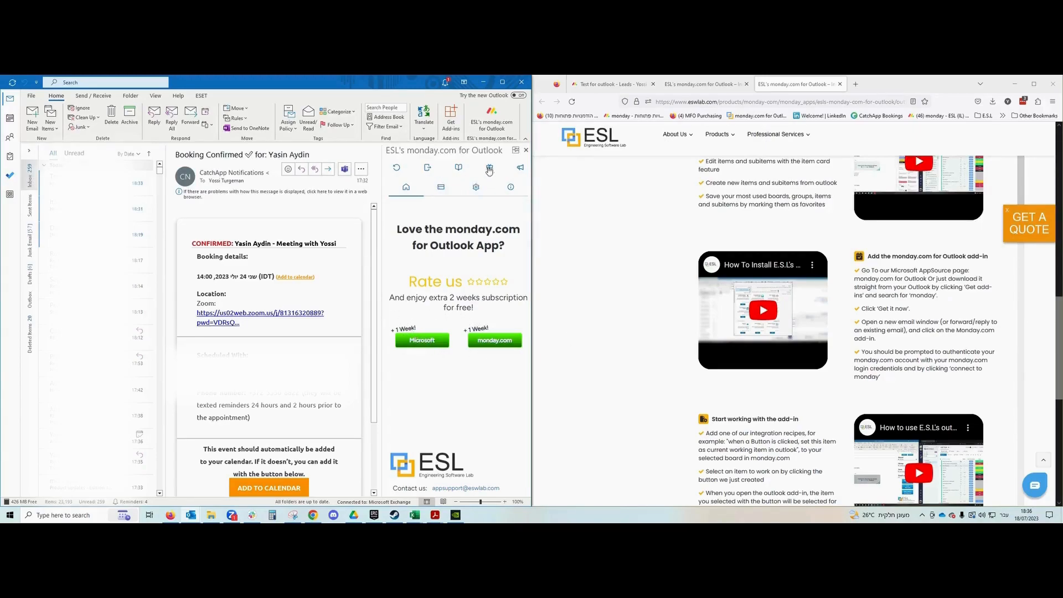
View ESL's company contact details, then open the V5.3.0 feature Announcements window.
left_click(507, 186)
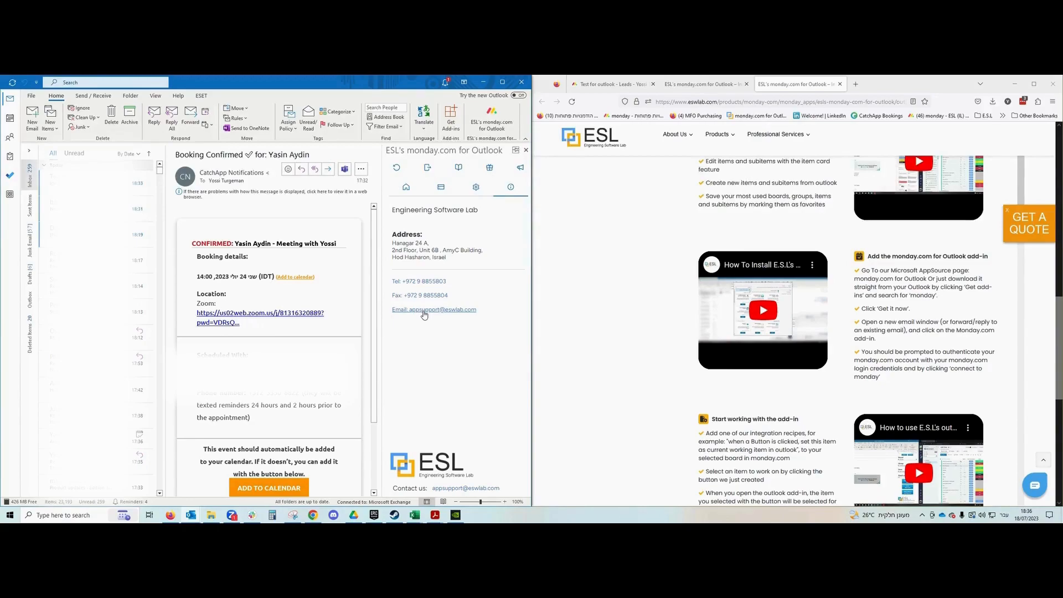
left_click(522, 171)
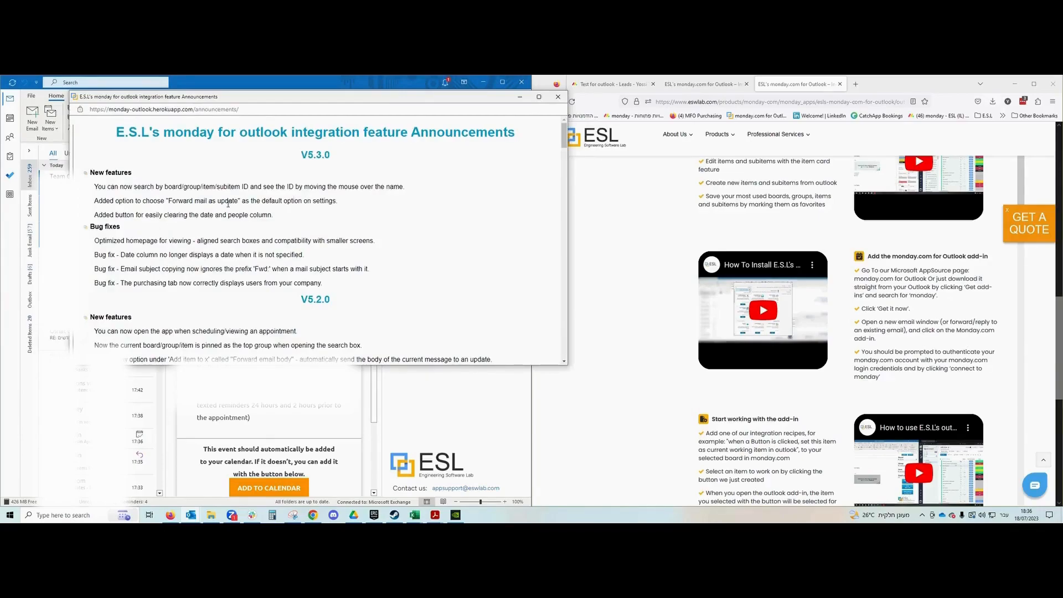
Read through the Announcements, close the window, and return to the add-in's home form.
scroll(228, 203, "down", 4)
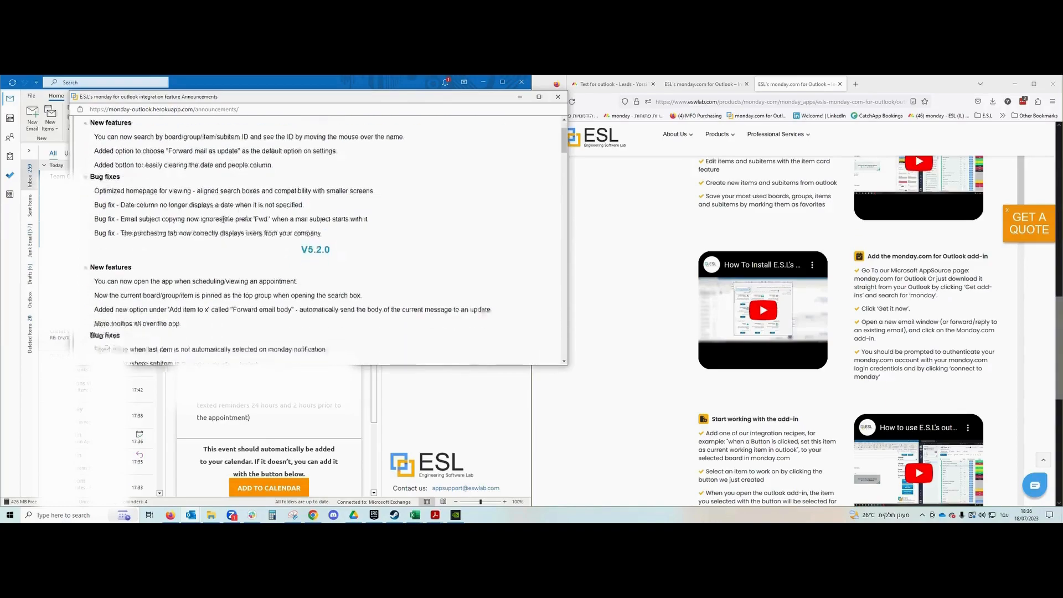
scroll(214, 227, "down", 10)
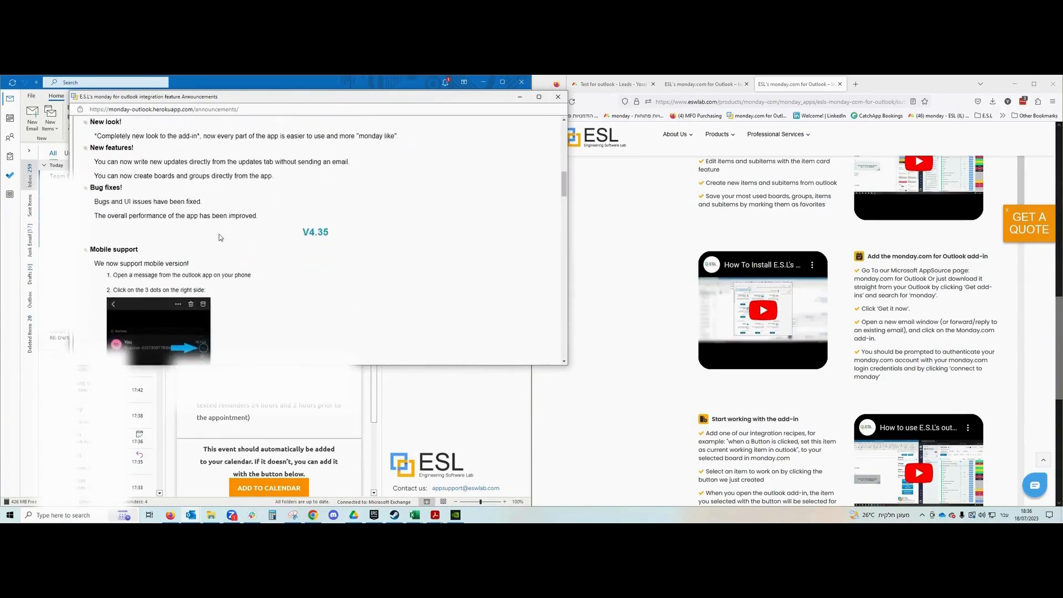
scroll(223, 235, "down", 7)
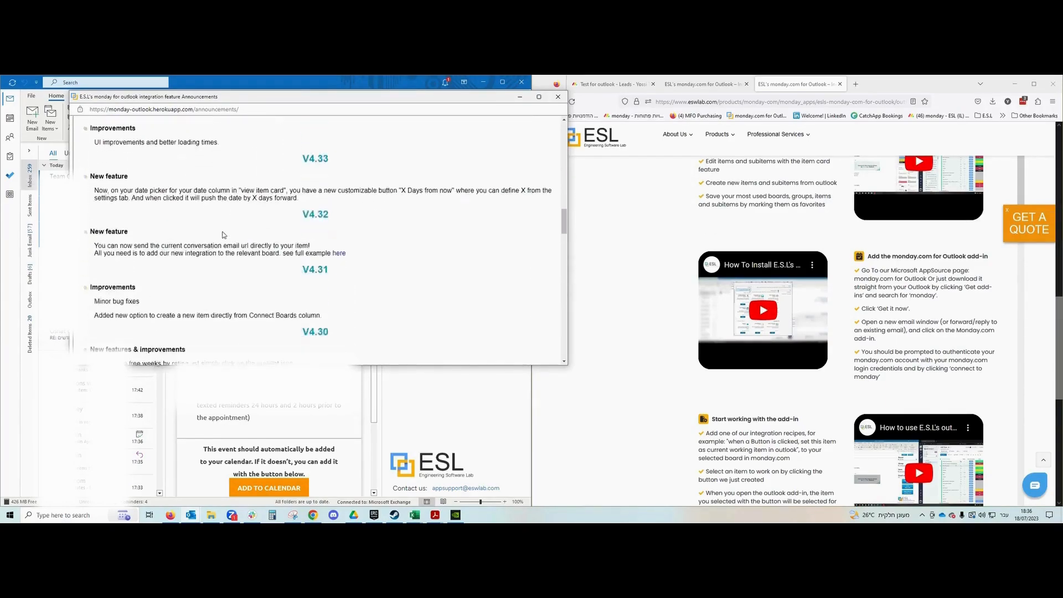
scroll(257, 234, "up", 7)
scroll(257, 233, "up", 15)
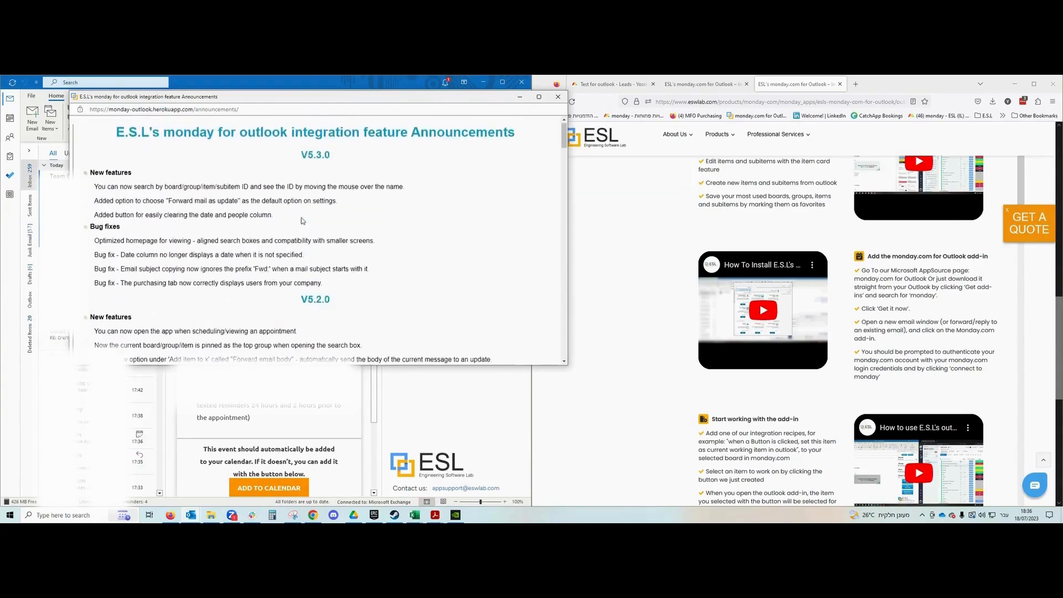
left_click(559, 97)
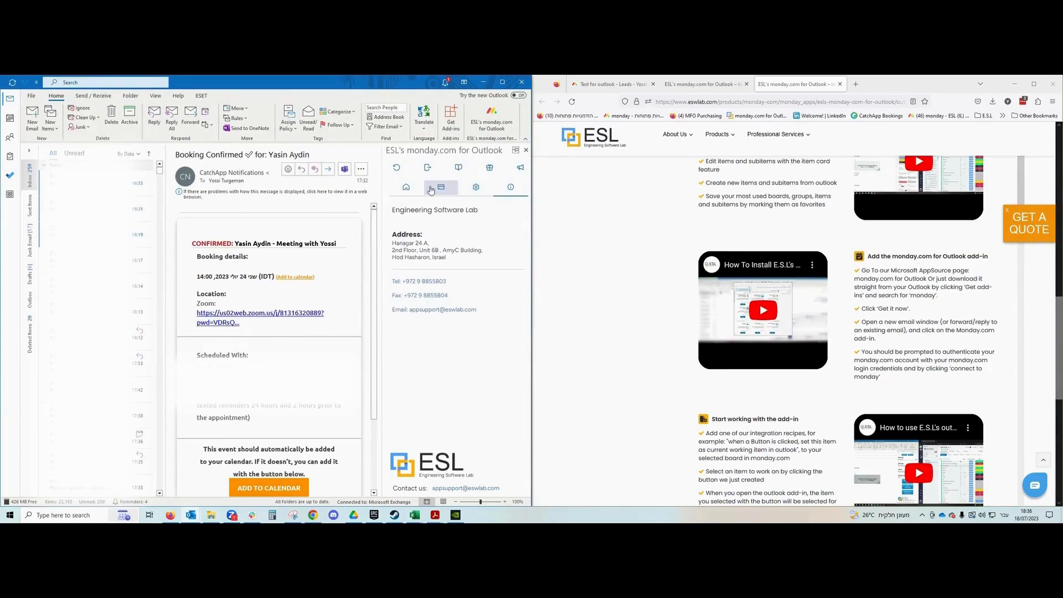
left_click(408, 189)
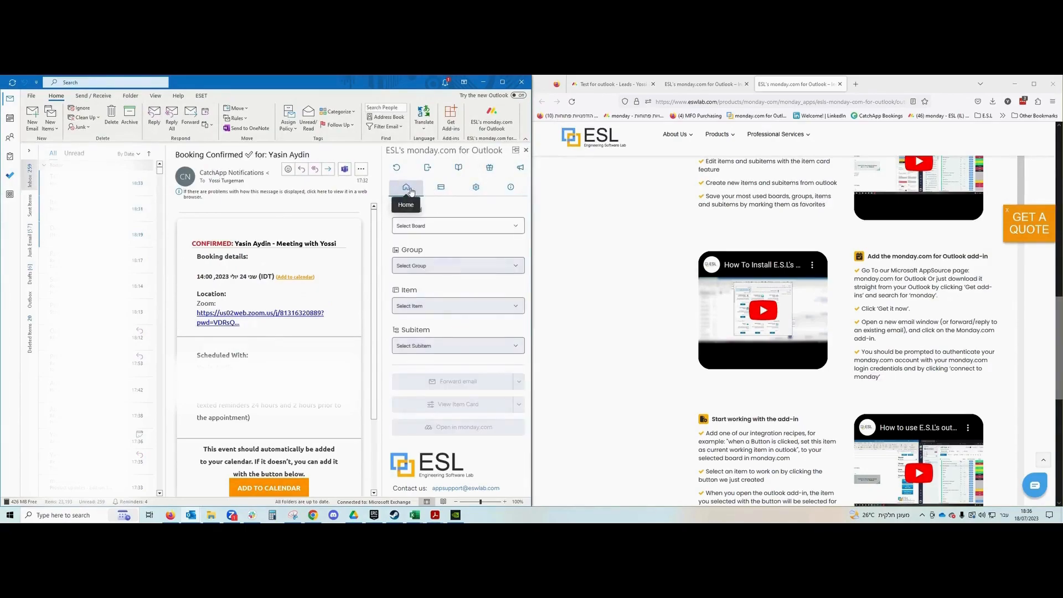